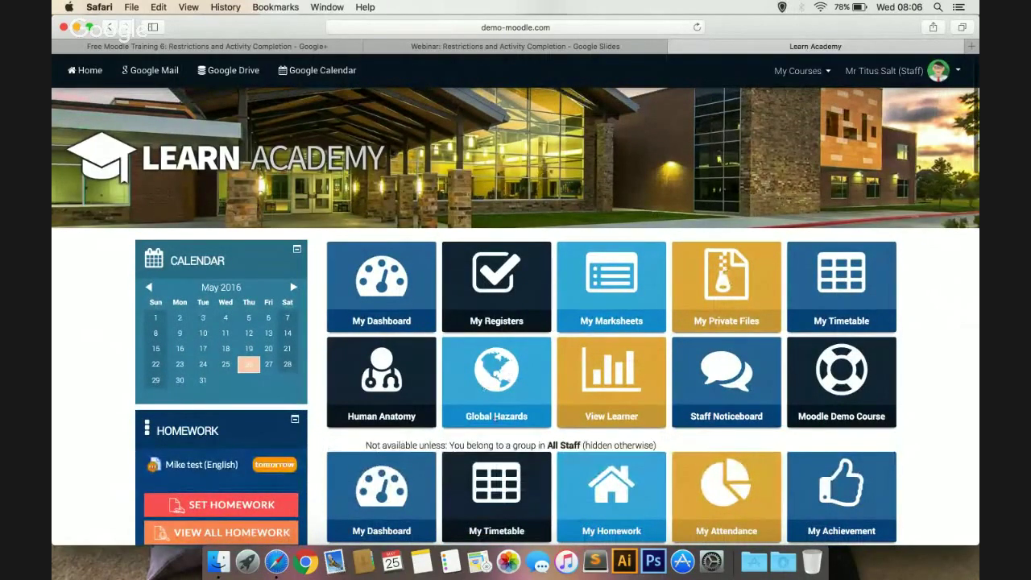
Open the Global Hazards course tile, look over its page, then go back via the Home breadcrumb
click(503, 418)
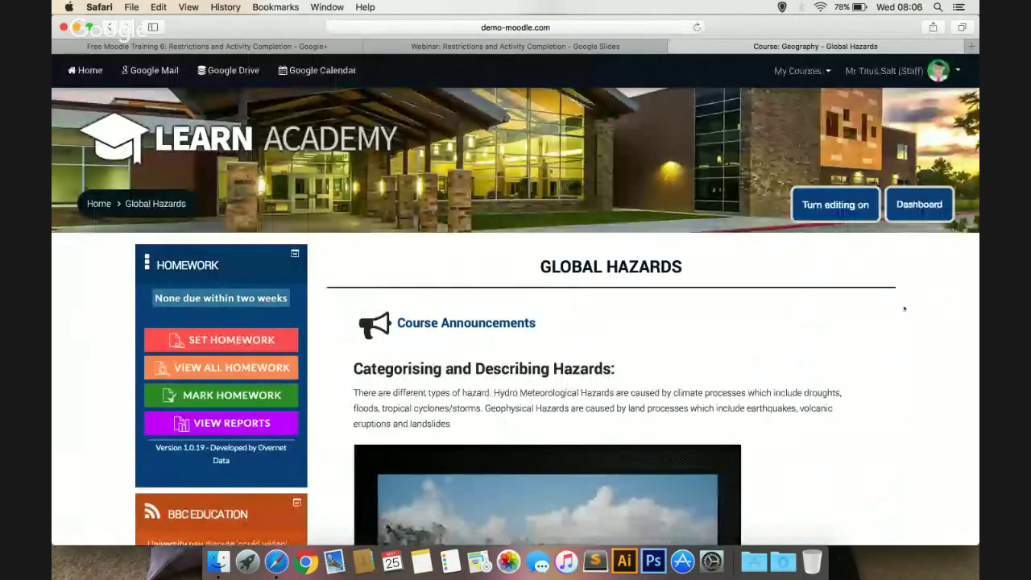
scroll(904, 308, down, 3)
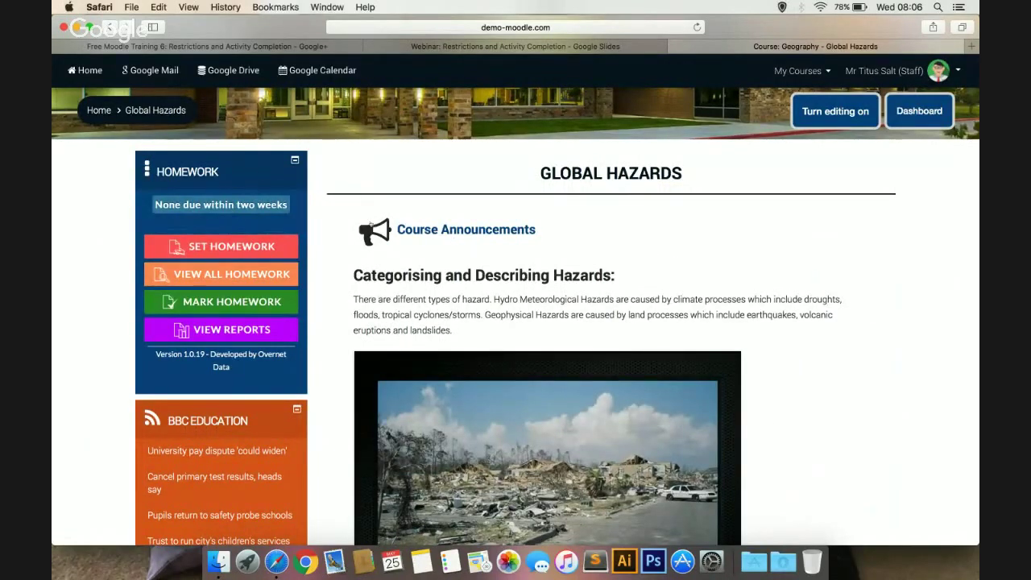
click(99, 111)
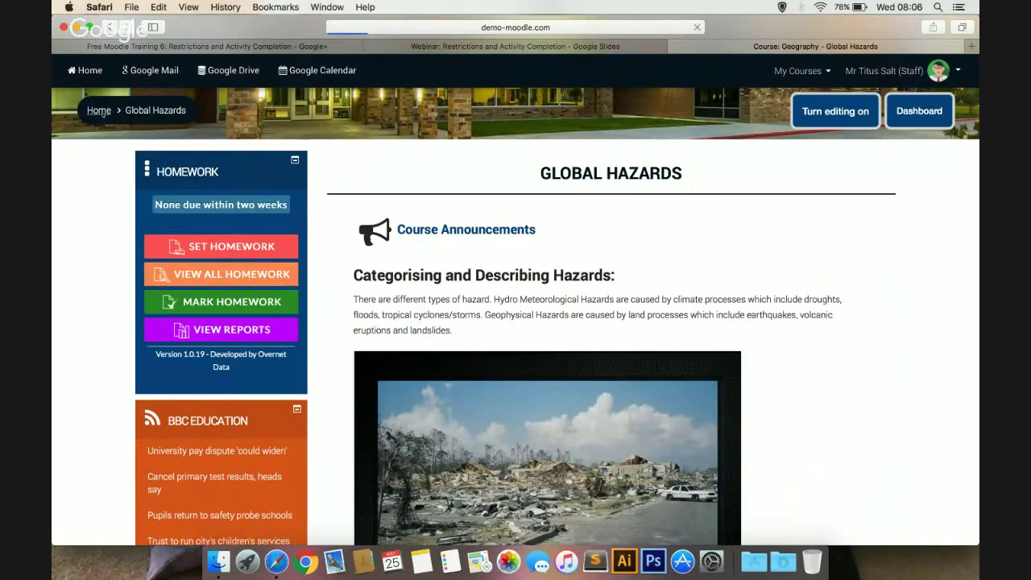
Expand Site administration in the Administration block and open Advanced features
scroll(169, 286, down, 3)
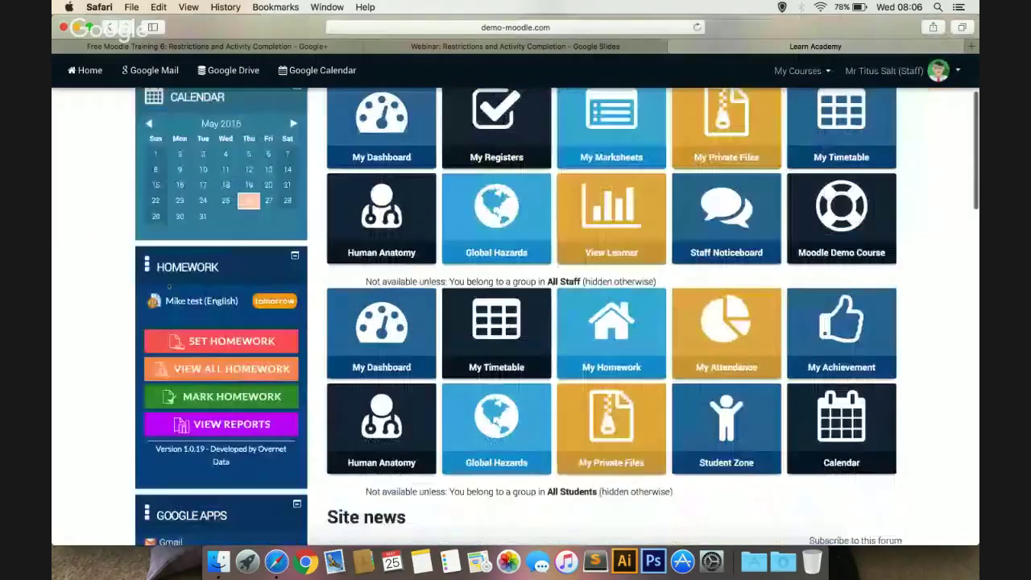
scroll(169, 286, down, 10)
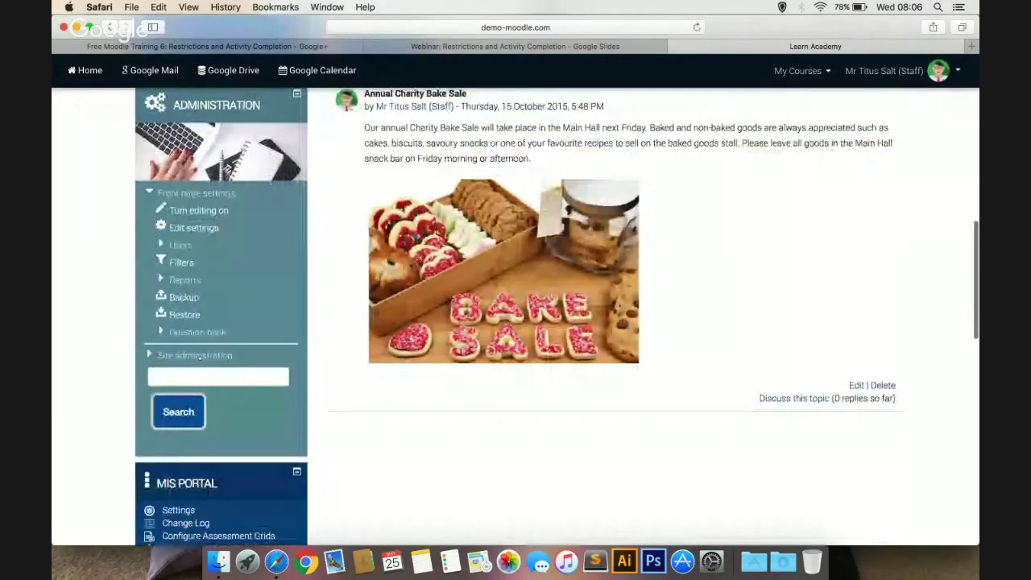
click(214, 357)
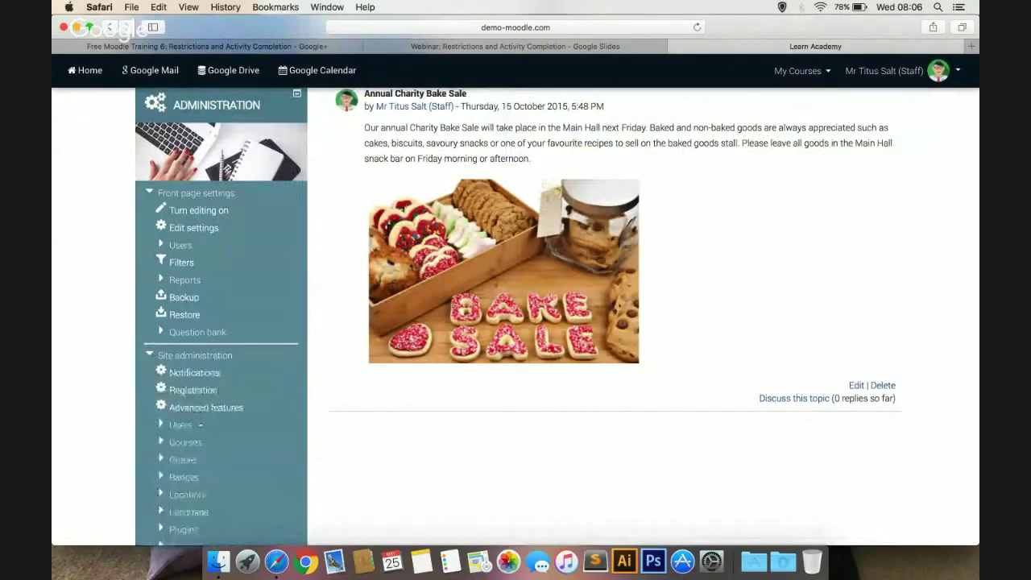
scroll(223, 318, down, 5)
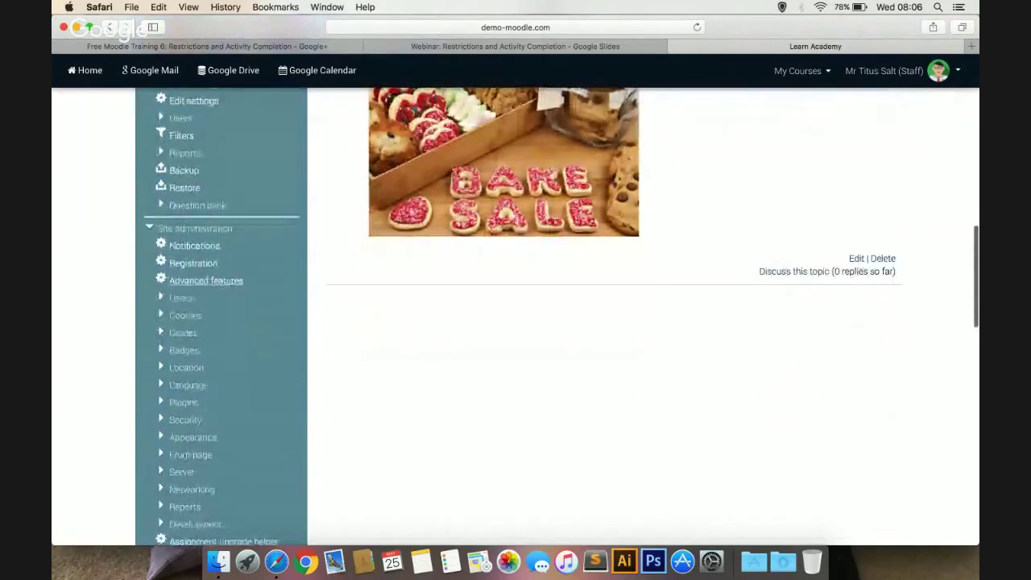
click(233, 282)
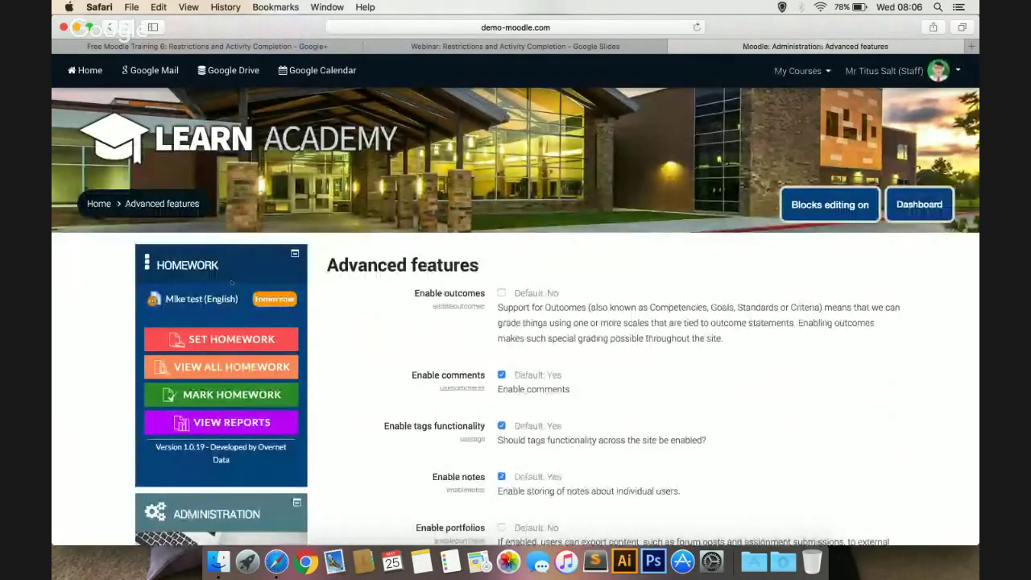
Confirm Enable completion tracking and Enable restricted access are both ticked on Advanced features
scroll(330, 315, down, 5)
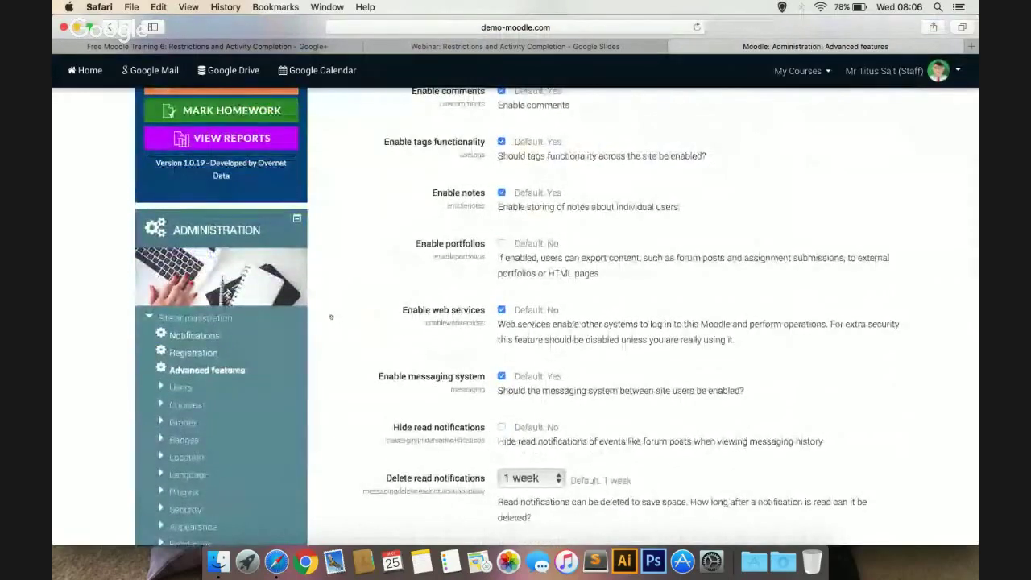
scroll(330, 316, down, 3)
scroll(330, 316, down, 7)
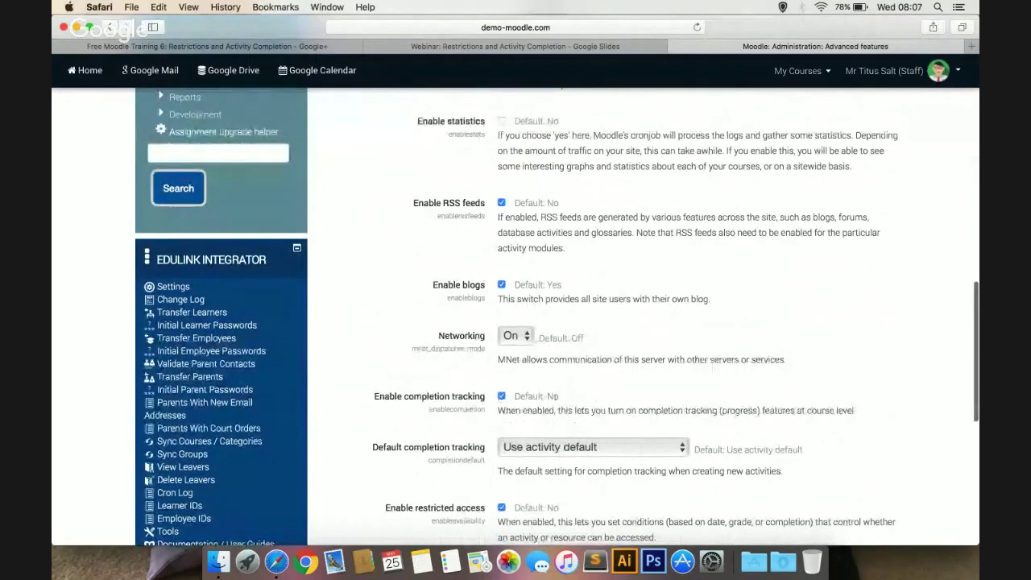
scroll(395, 418, down, 3)
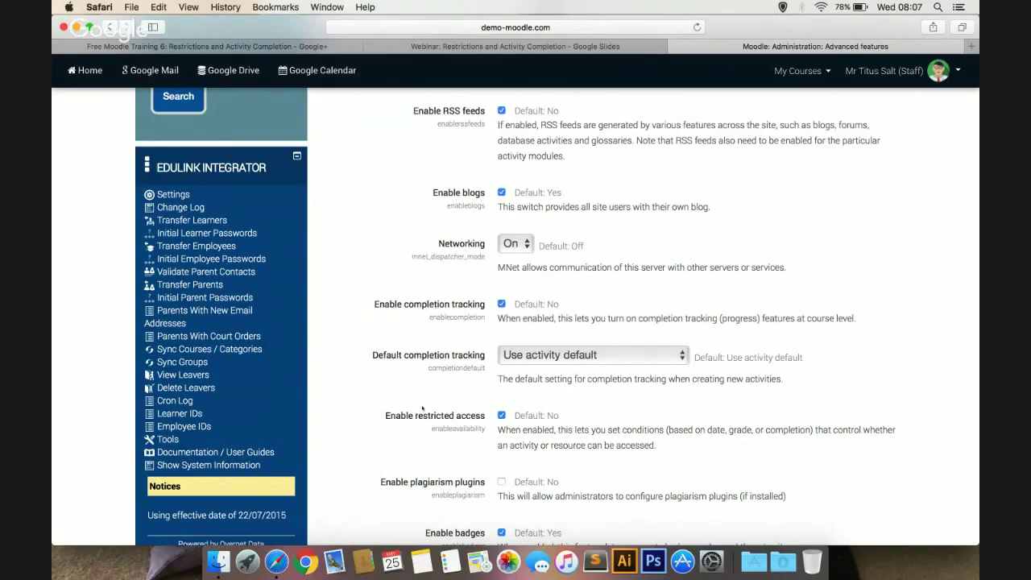
scroll(422, 408, up, 10)
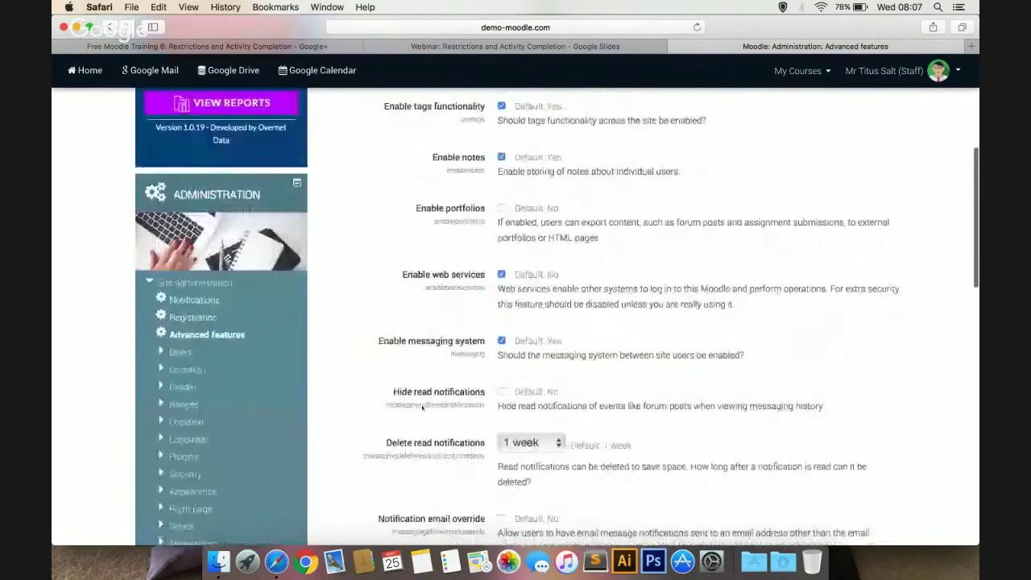
scroll(422, 409, up, 3)
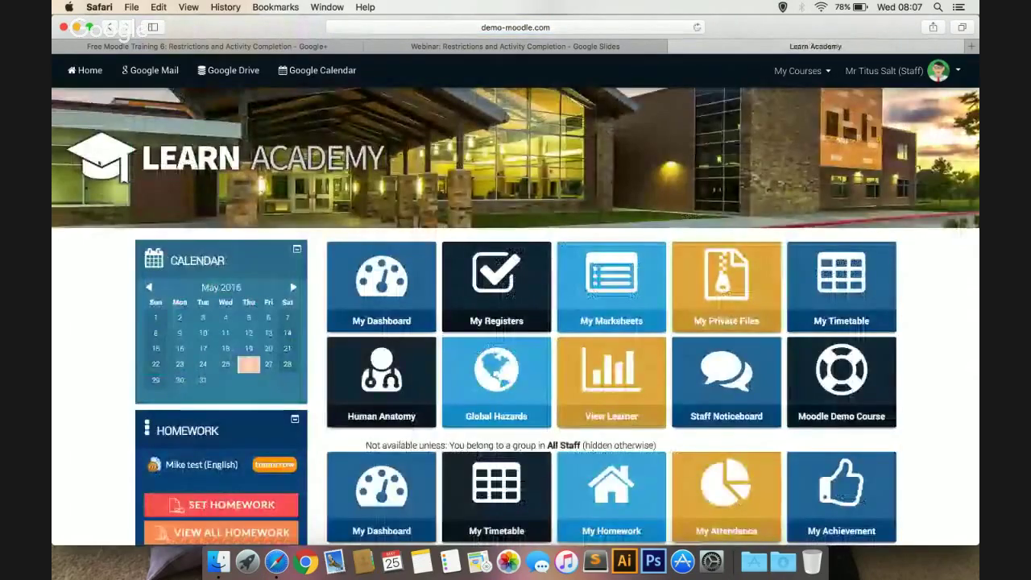
Reopen the Global Hazards course and scroll down to its Course administration block
click(491, 384)
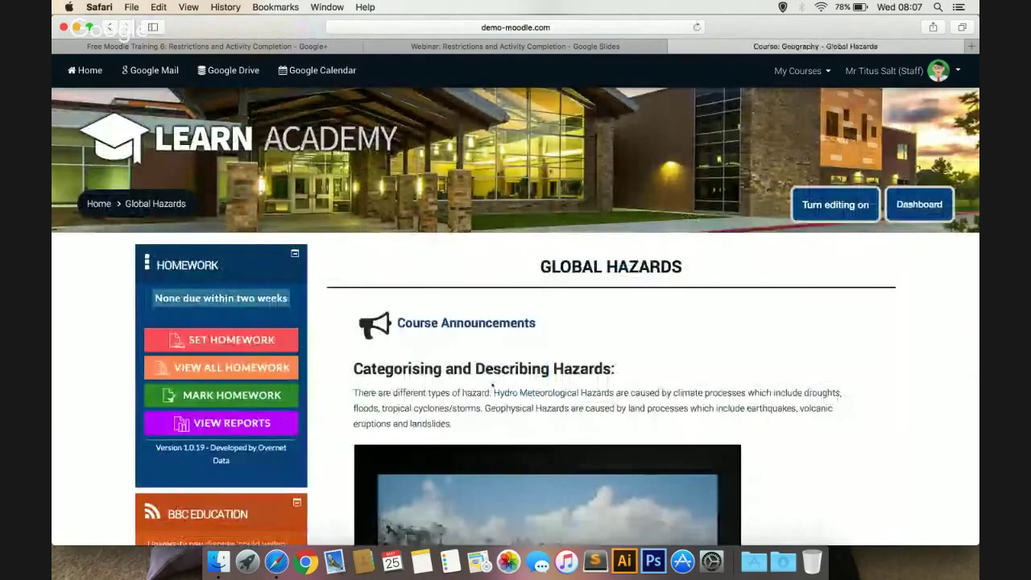
scroll(332, 354, down, 3)
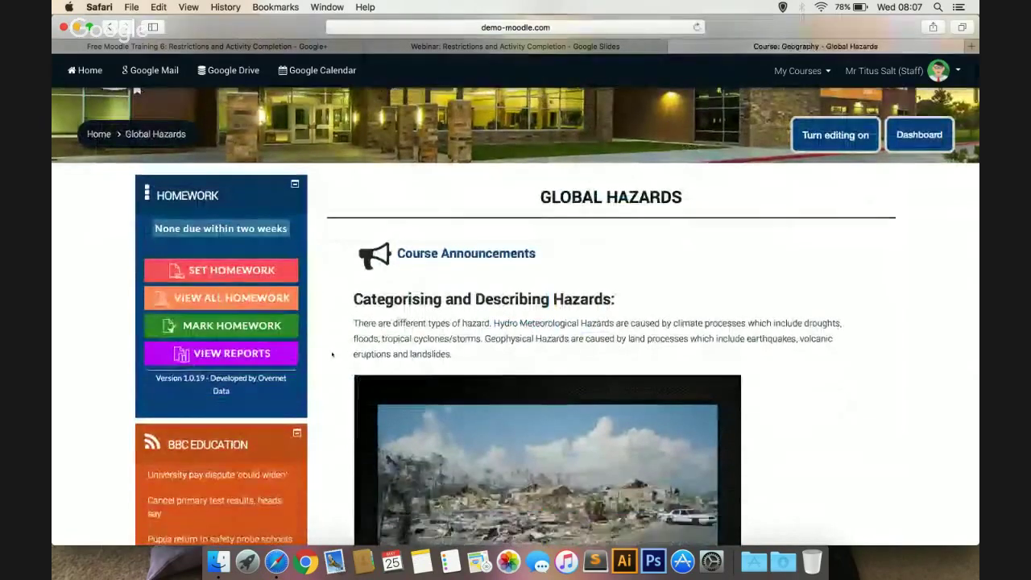
scroll(332, 354, up, 3)
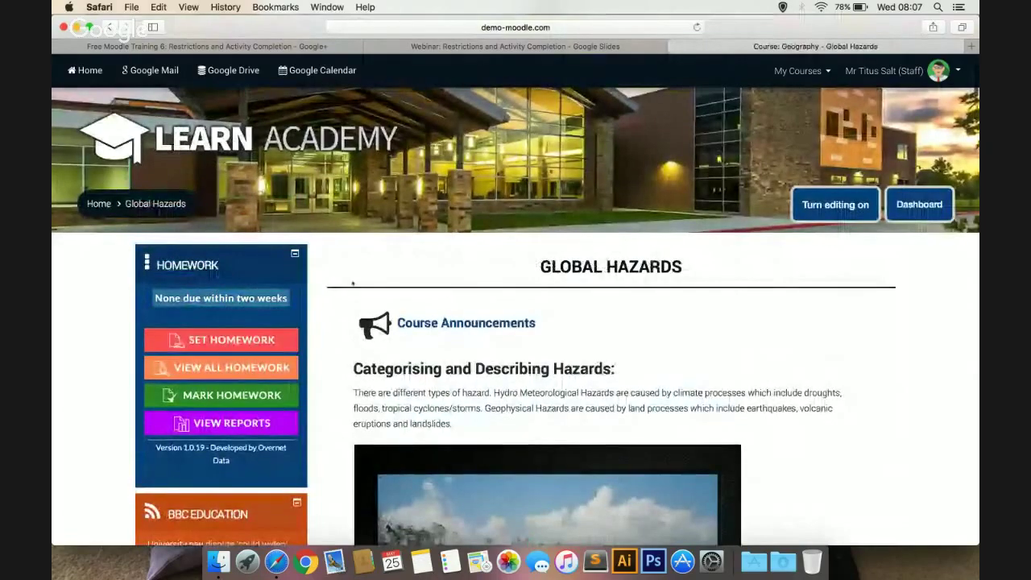
scroll(321, 263, down, 10)
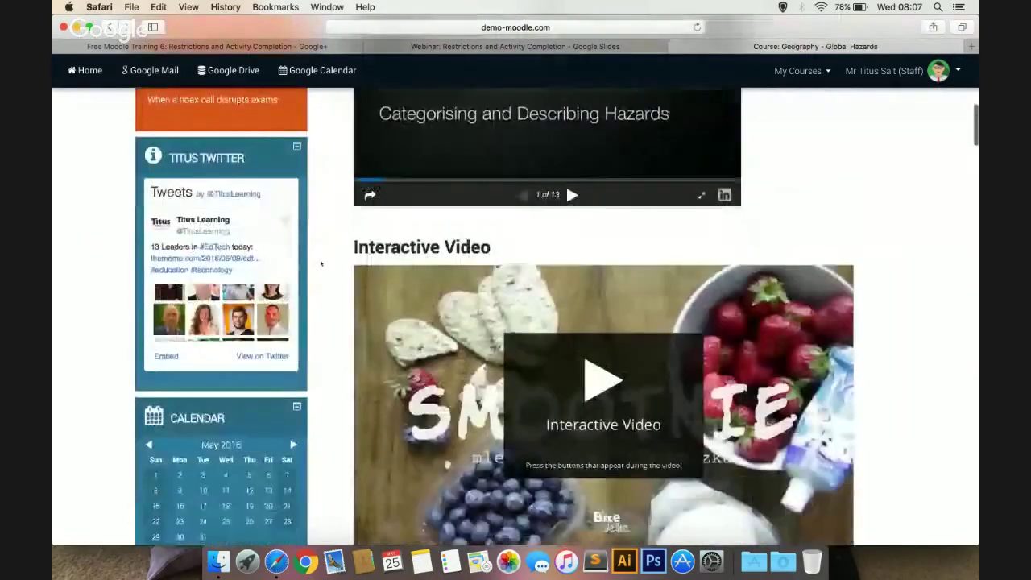
scroll(322, 264, down, 3)
scroll(321, 264, down, 3)
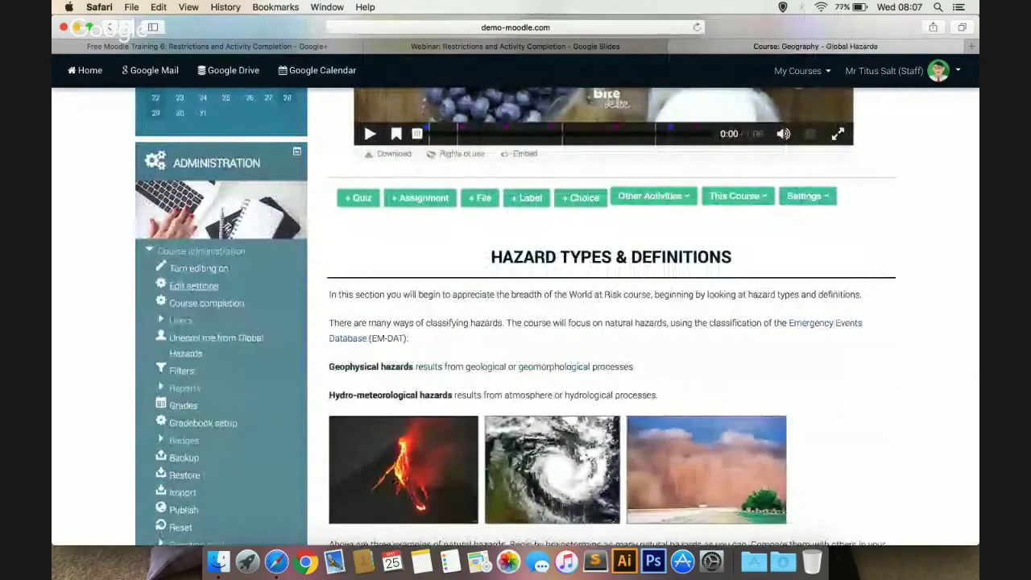
click(192, 286)
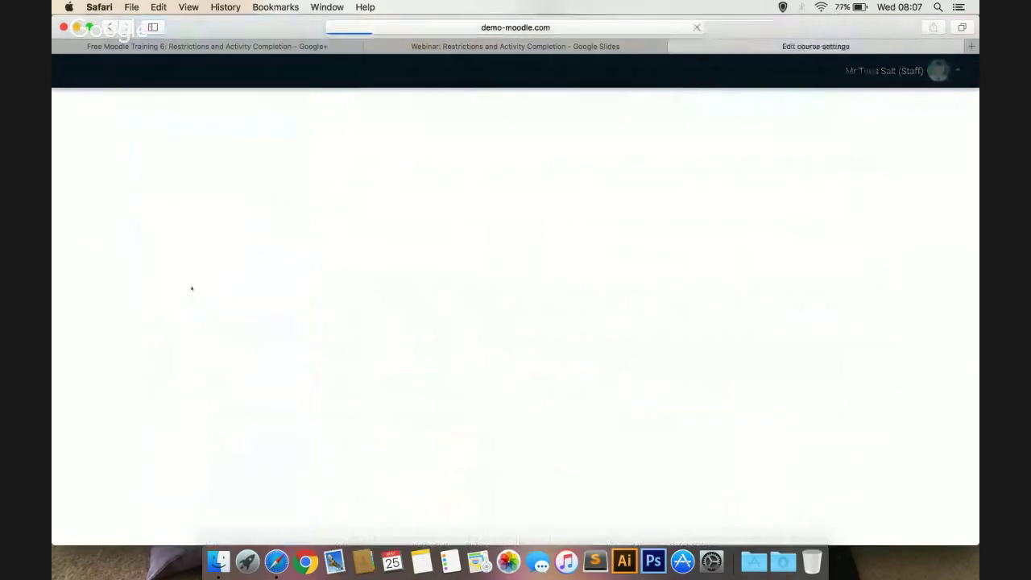
scroll(347, 366, down, 3)
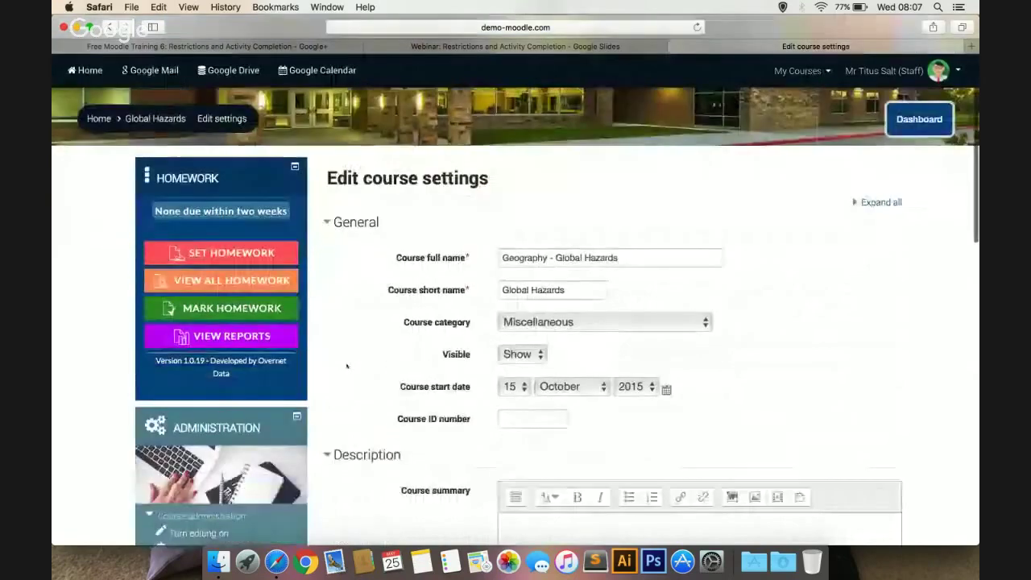
scroll(347, 366, down, 10)
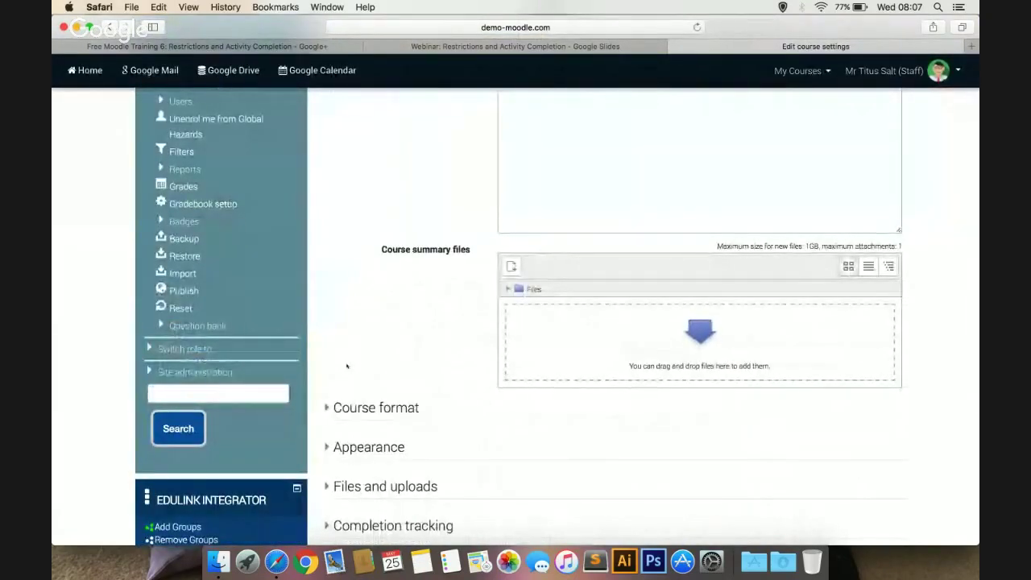
scroll(347, 366, down, 3)
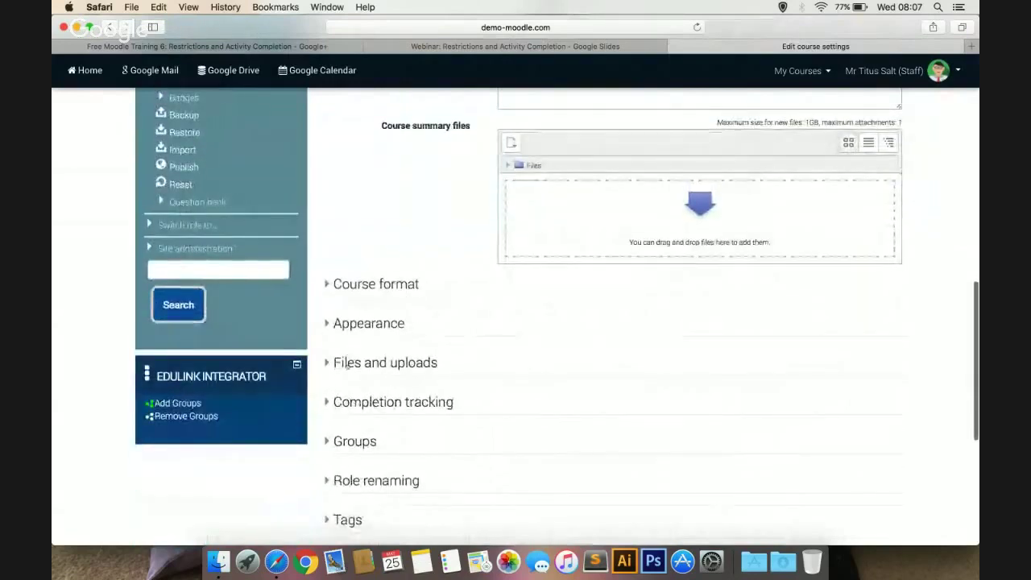
scroll(347, 364, down, 1)
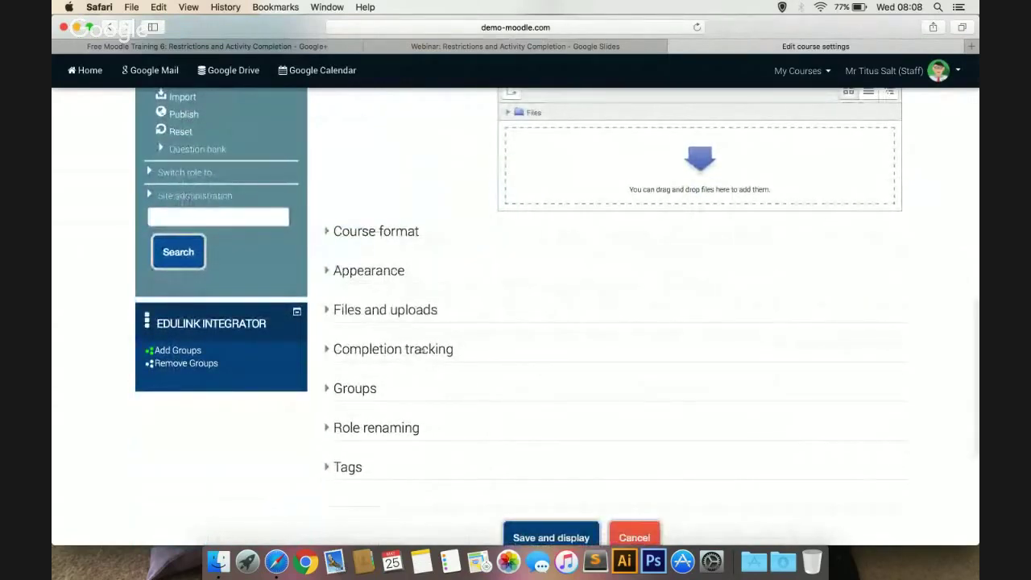
click(421, 350)
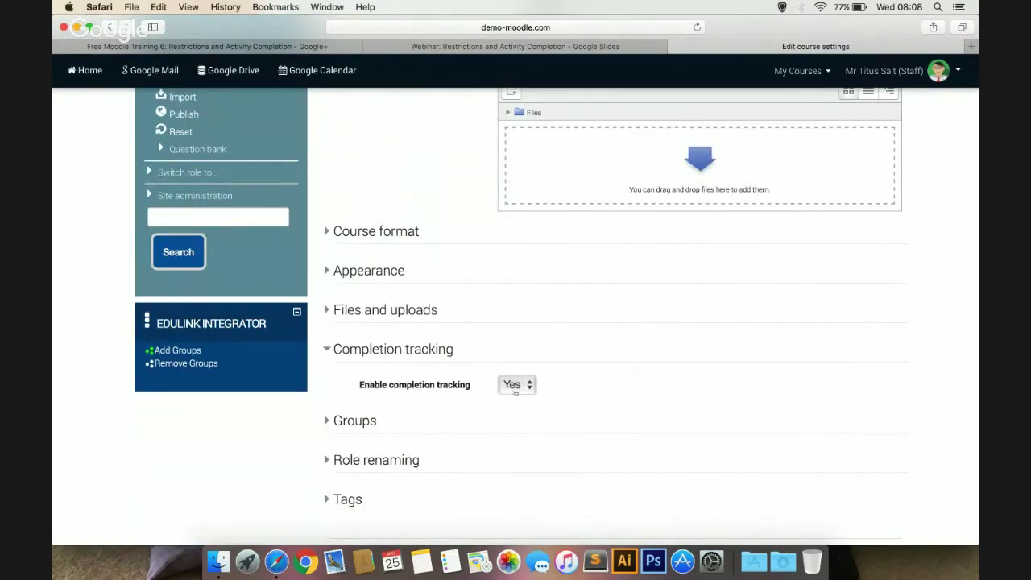
scroll(473, 411, up, 15)
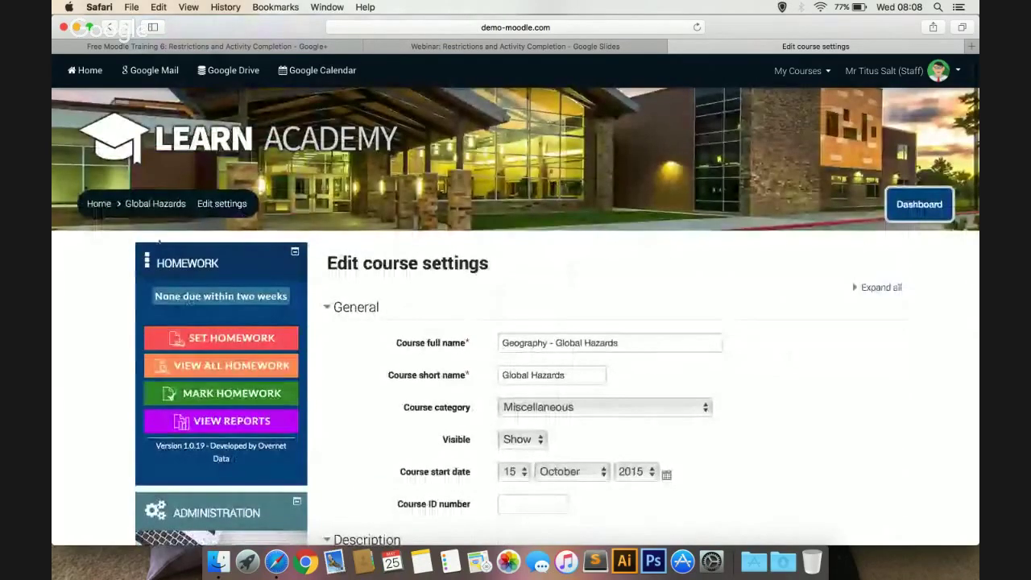
click(157, 205)
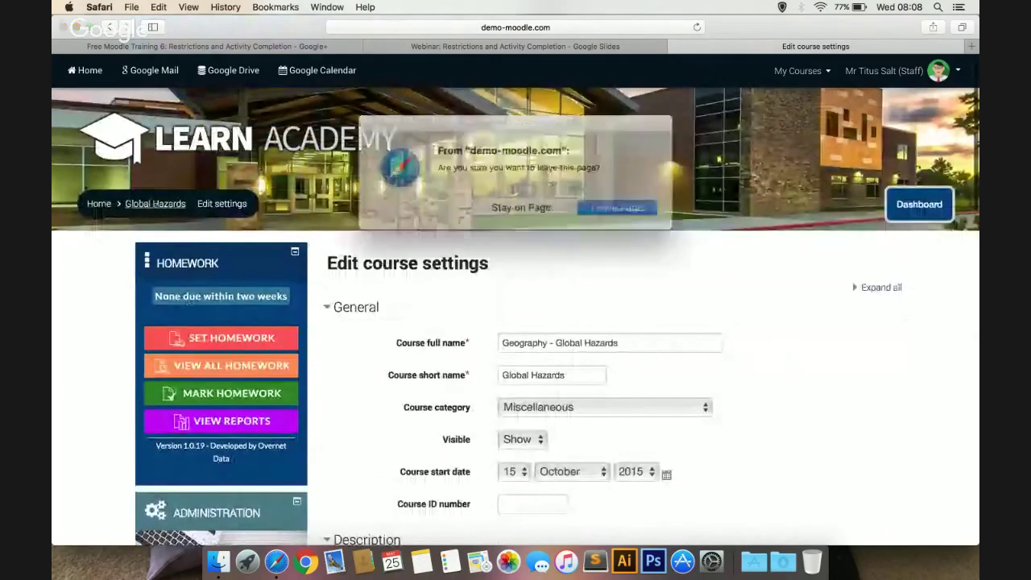
click(600, 202)
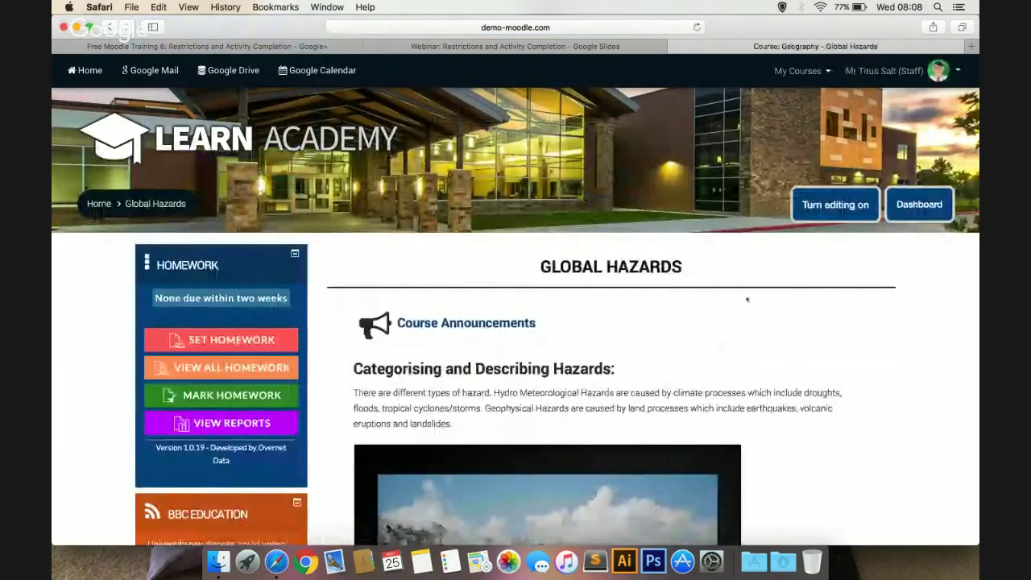
Turn editing on and open the Edit menu for the 'What is a hazard?' file
click(818, 204)
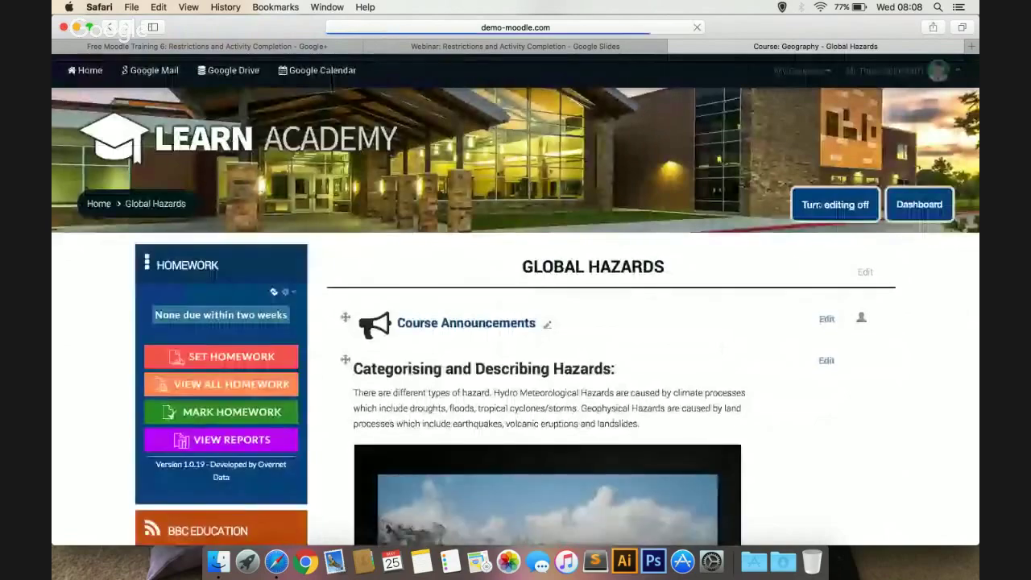
scroll(768, 357, down, 3)
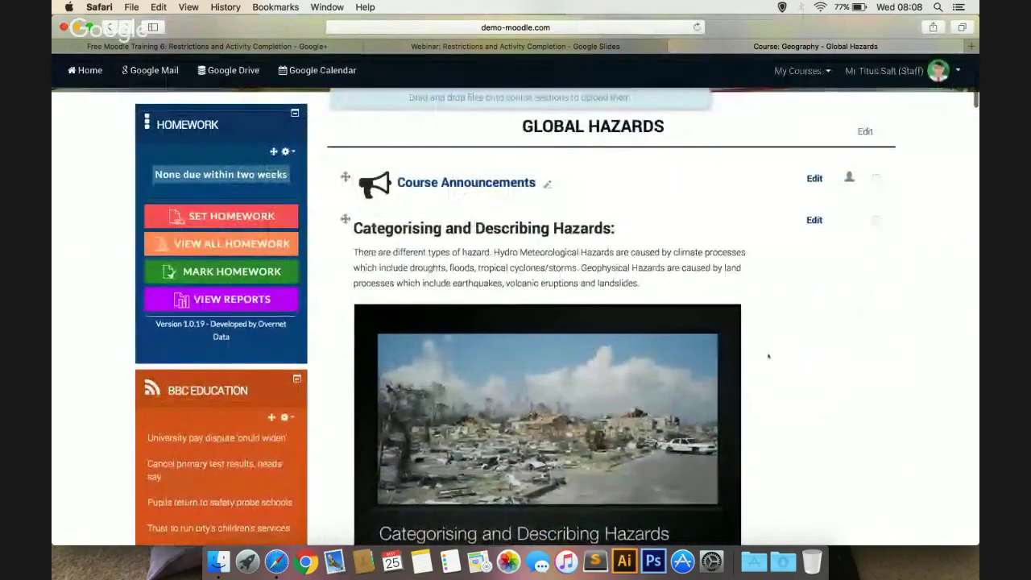
scroll(769, 356, down, 5)
scroll(769, 357, down, 10)
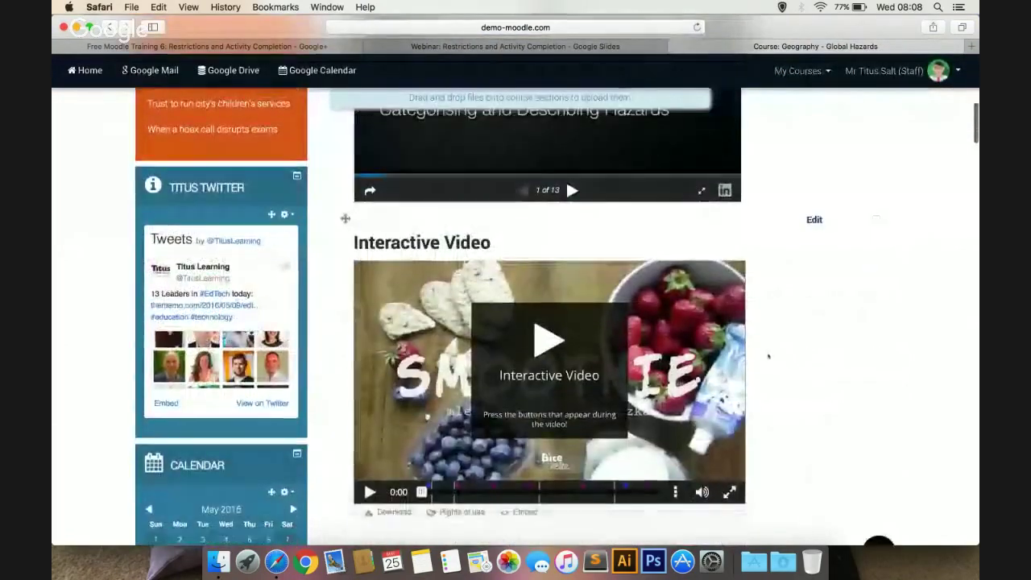
scroll(768, 357, down, 12)
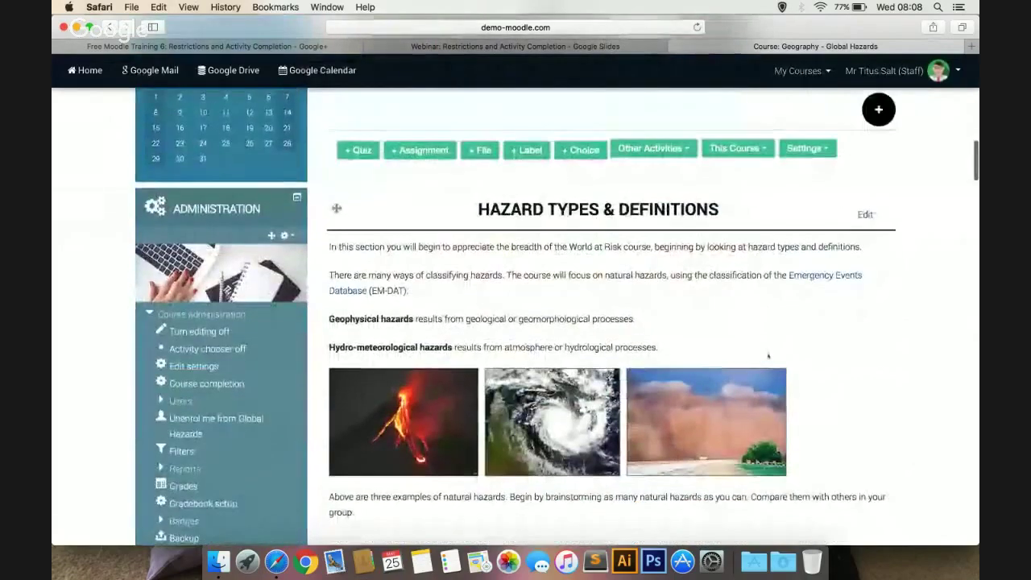
scroll(768, 357, down, 4)
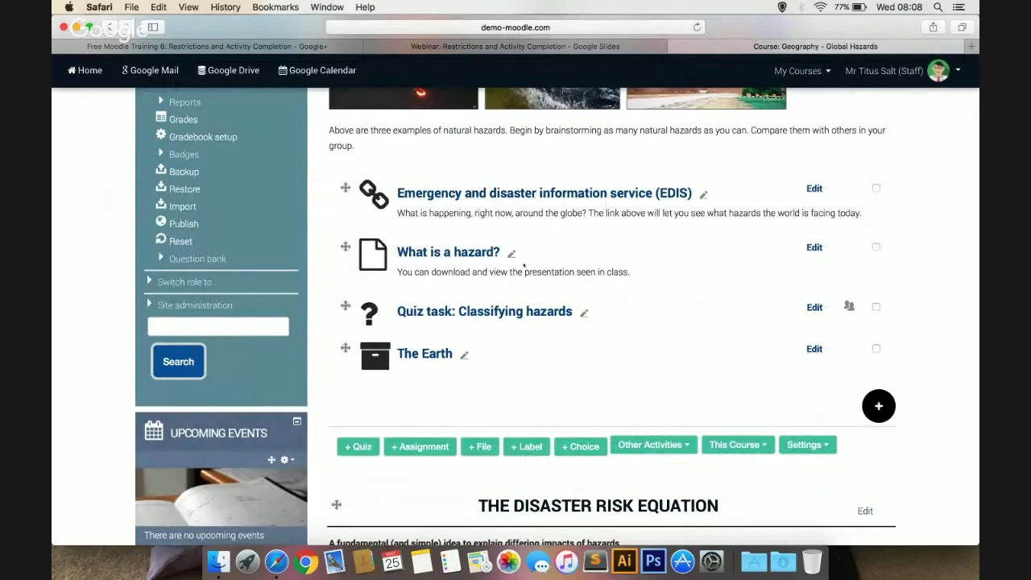
click(814, 248)
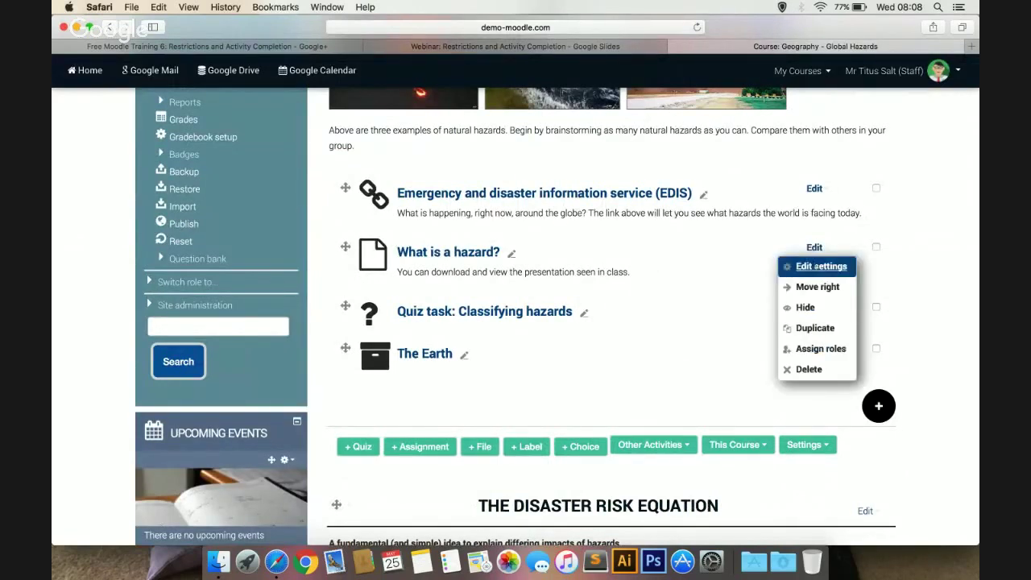
Open the settings form for 'What is a hazard?' and expand Restrict access
click(816, 265)
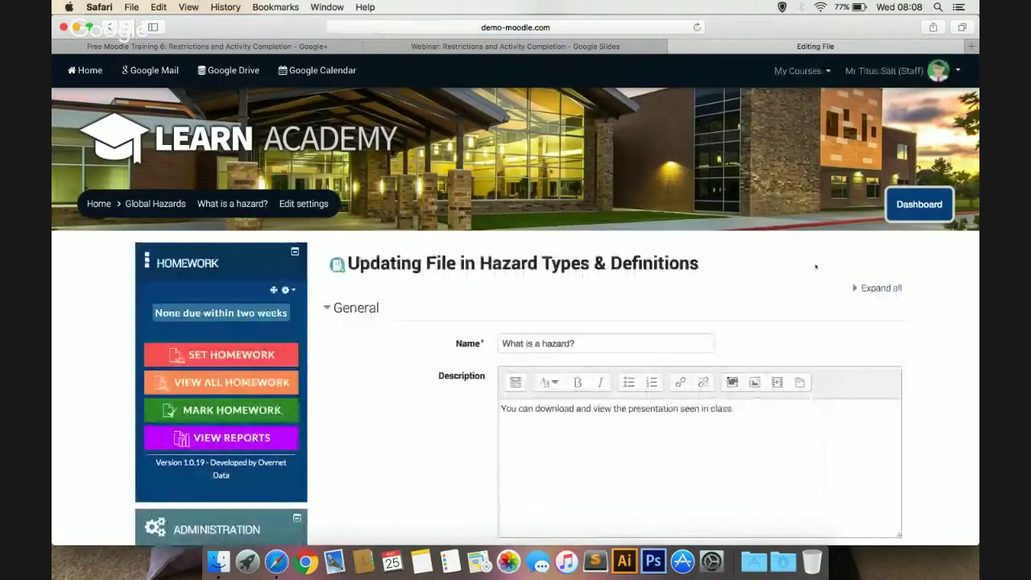
scroll(607, 311, down, 3)
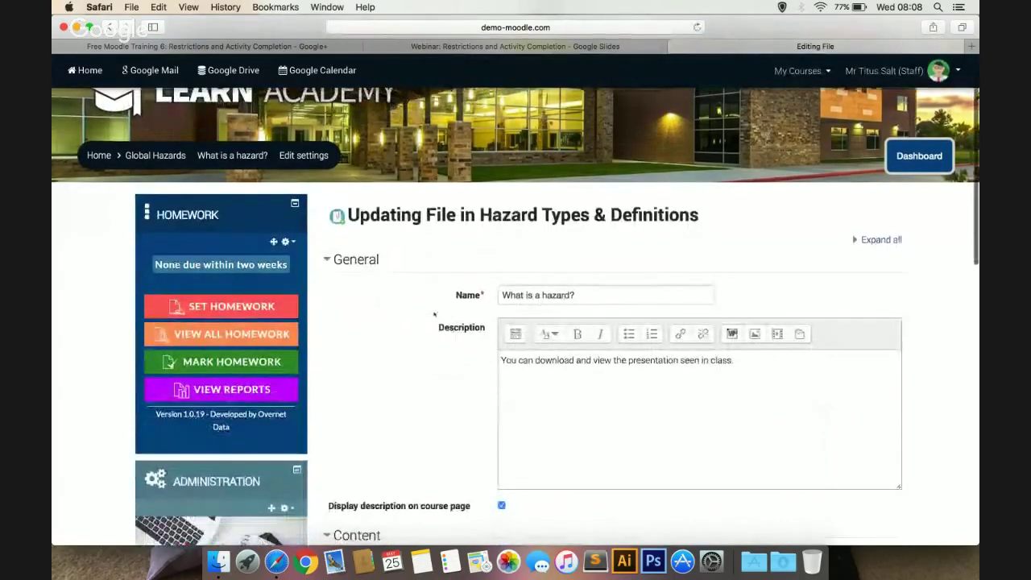
scroll(434, 314, down, 5)
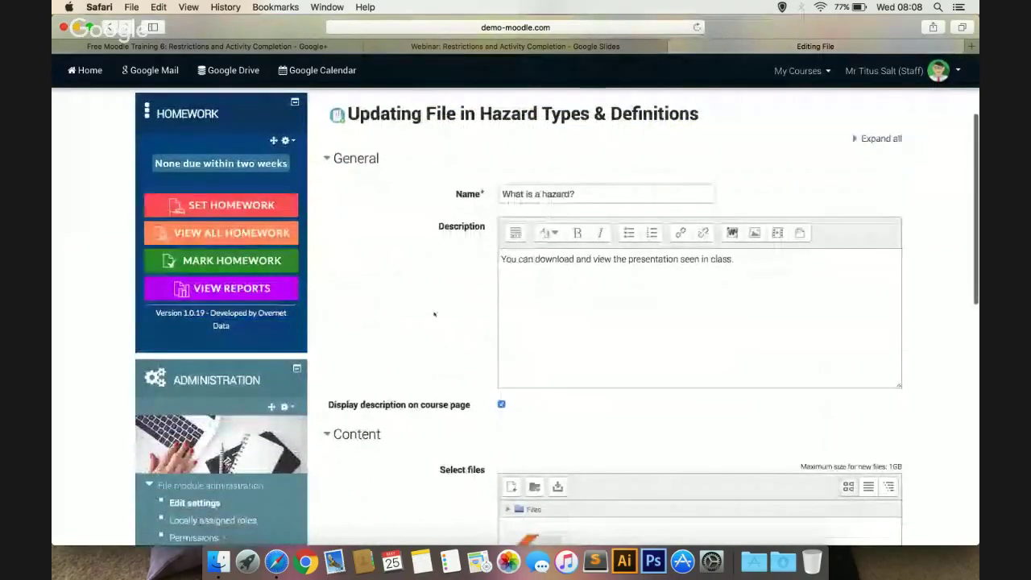
scroll(434, 314, down, 15)
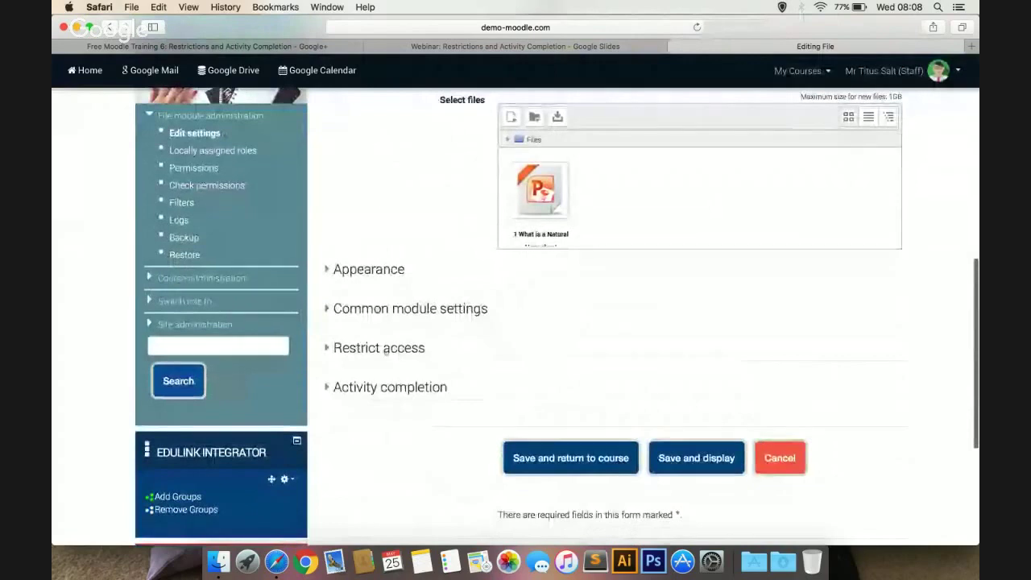
click(405, 348)
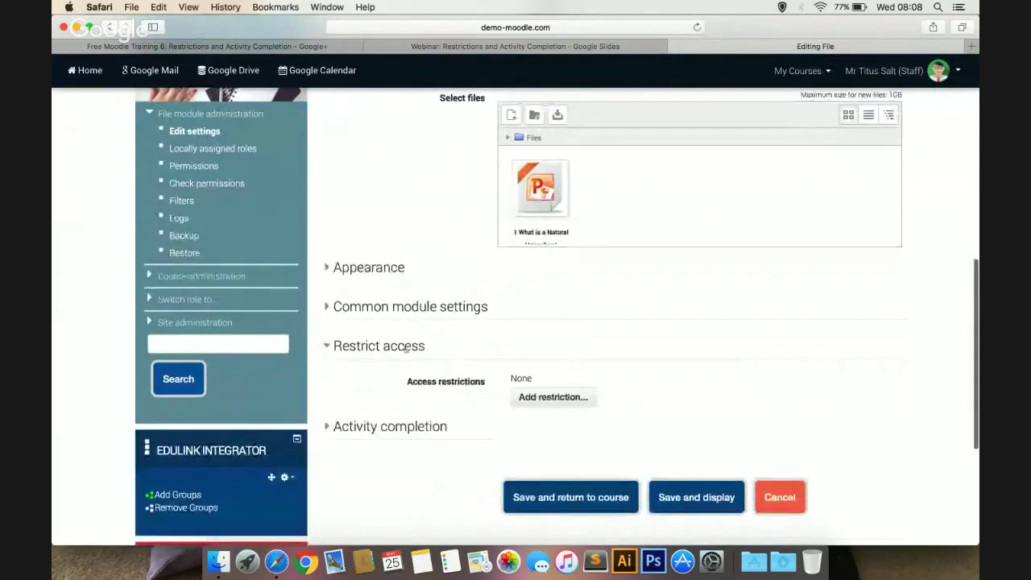
scroll(472, 352, down, 3)
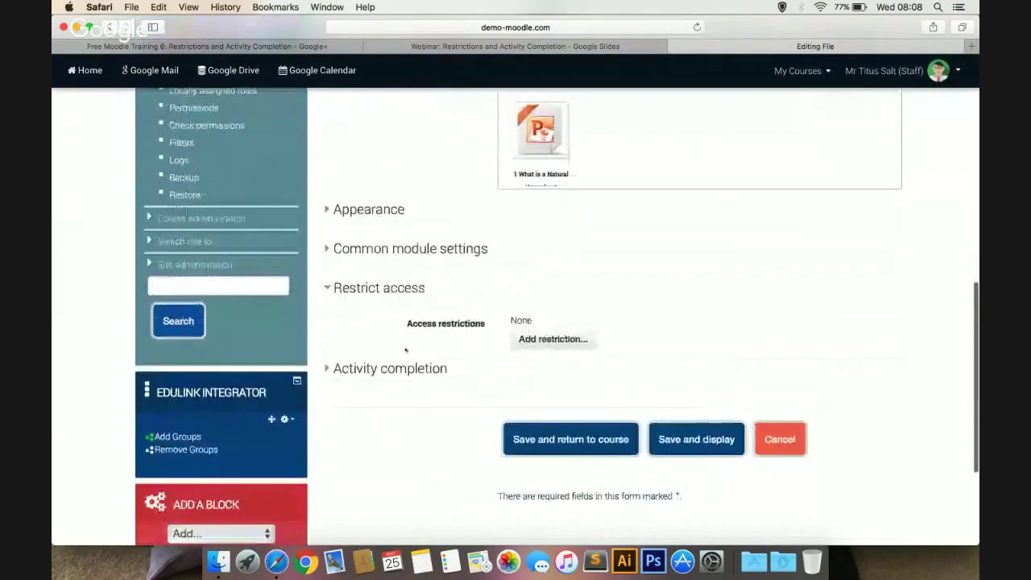
Add a Date restriction from 30 May 2016, then start another restriction
click(566, 339)
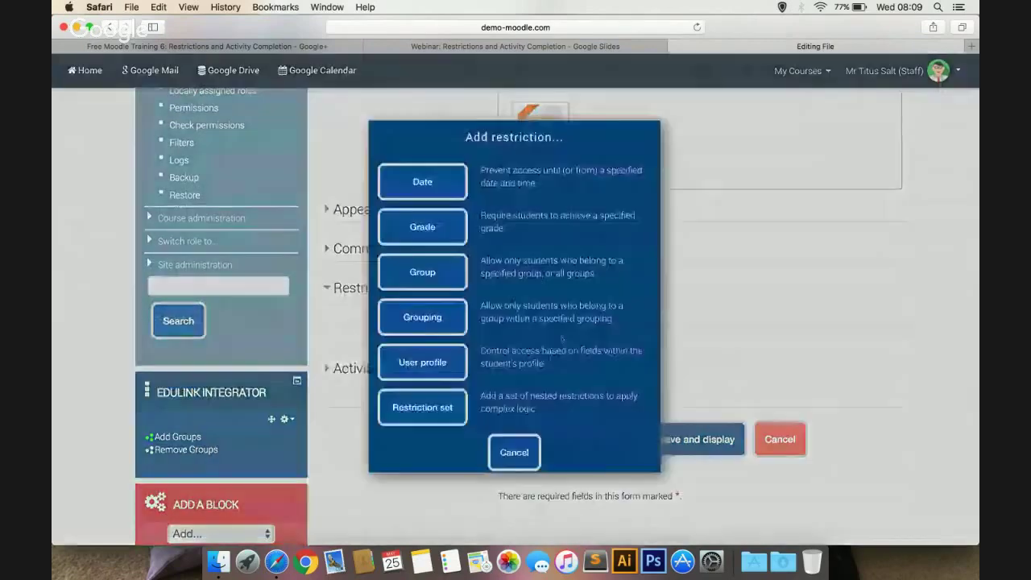
click(422, 181)
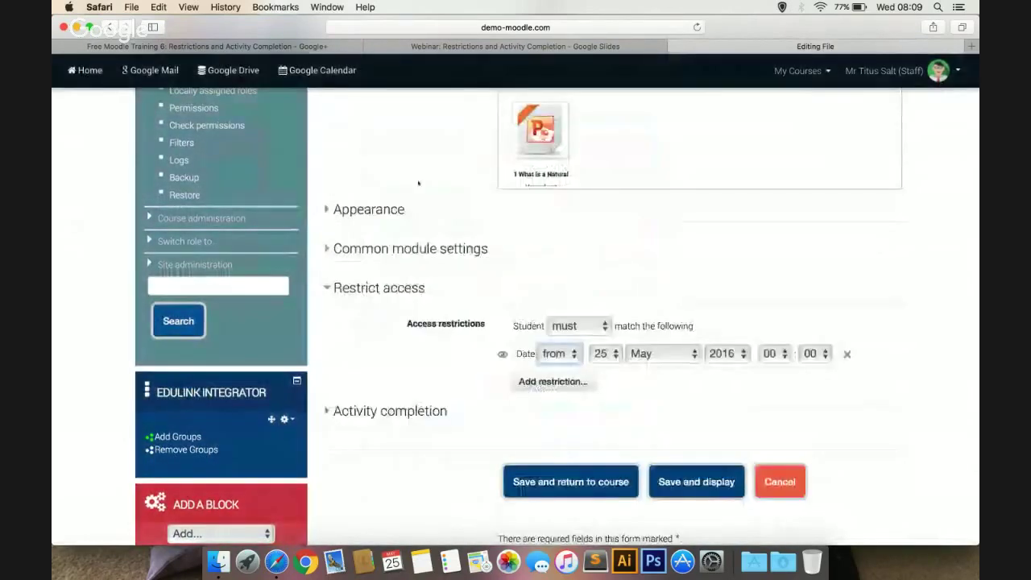
click(564, 354)
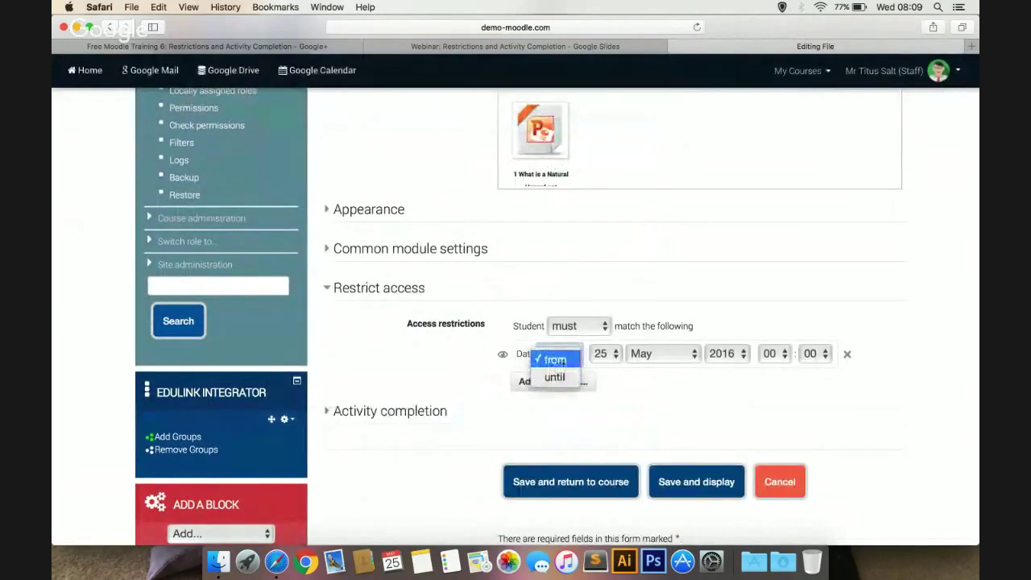
click(554, 378)
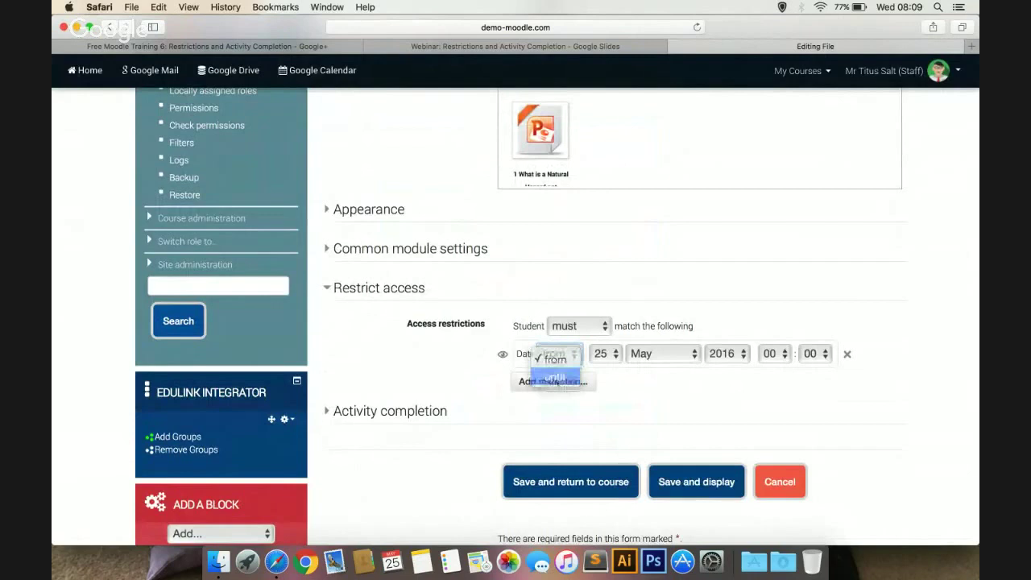
click(602, 356)
click(601, 446)
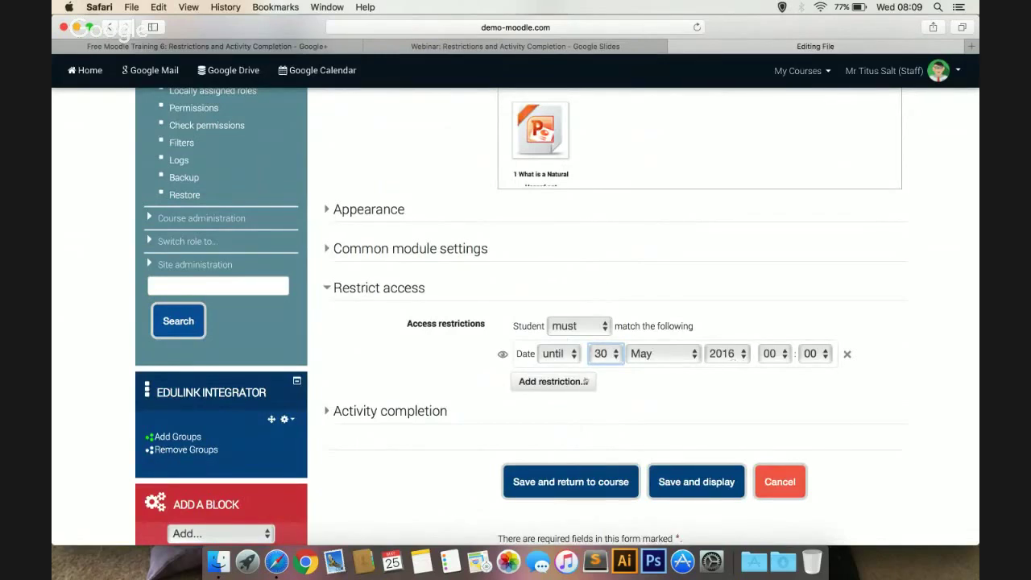
click(556, 355)
click(556, 343)
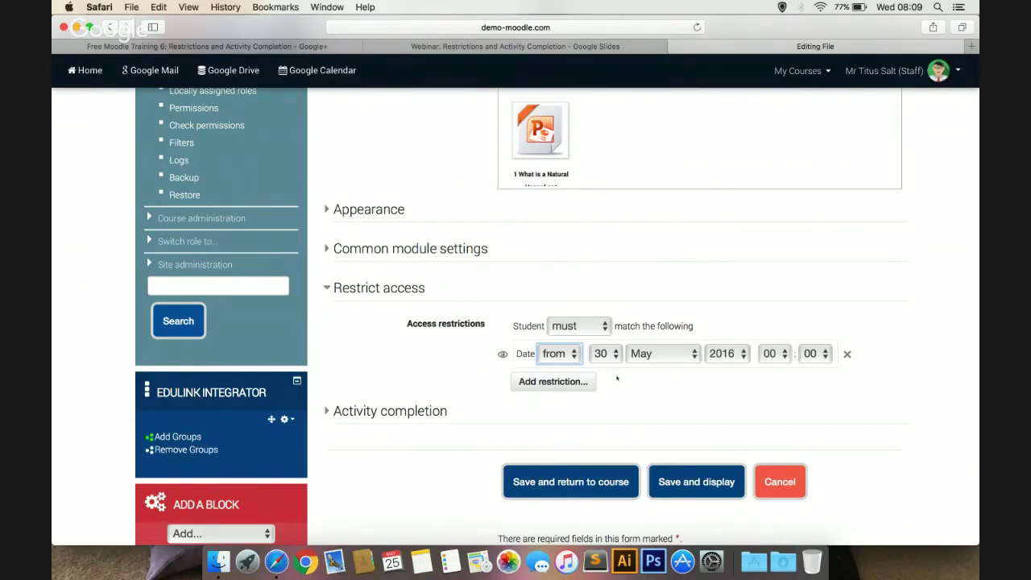
click(563, 382)
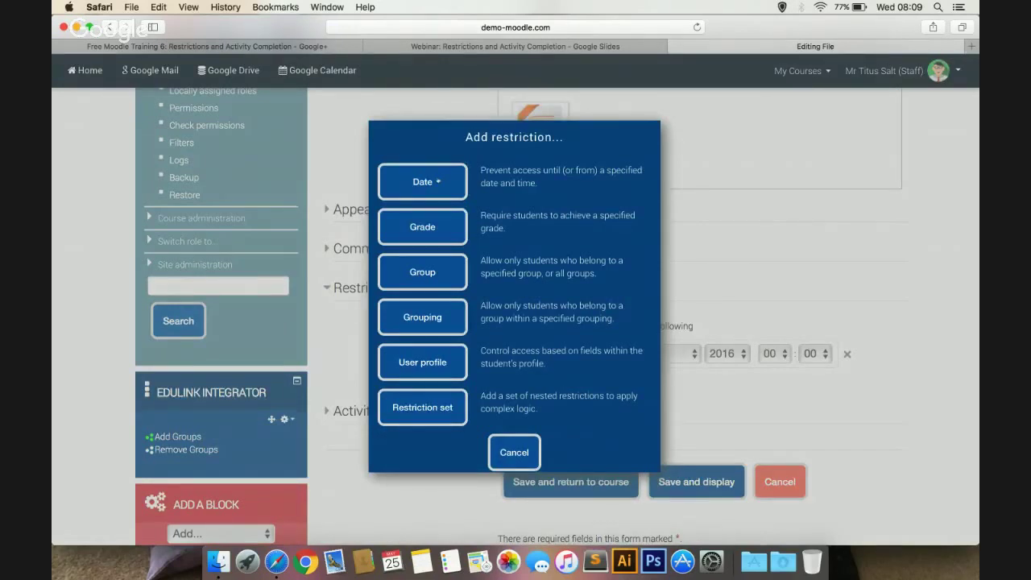
Add a second Date condition until 25 June 2016, then cancel the unsaved edits
click(441, 179)
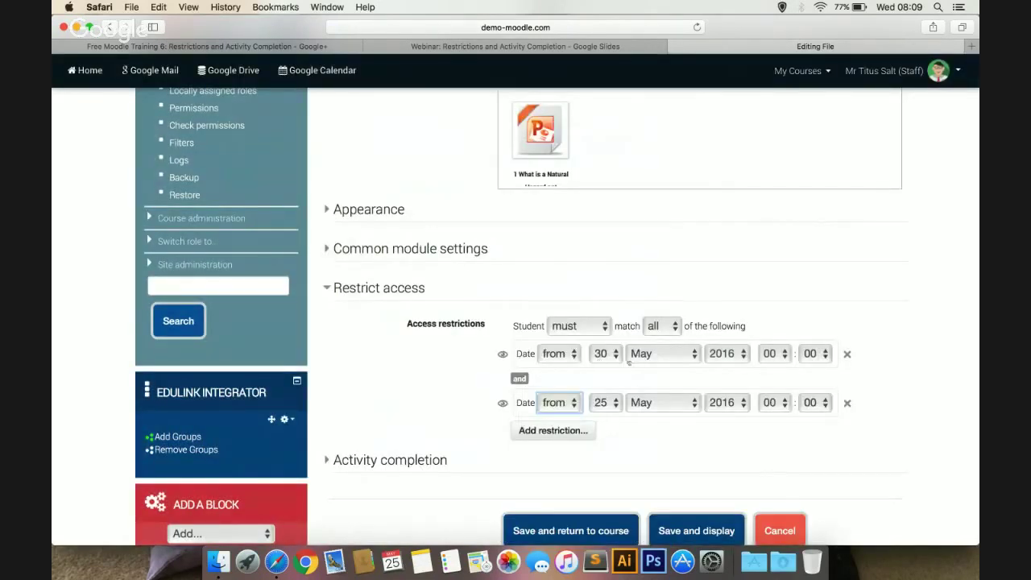
click(557, 402)
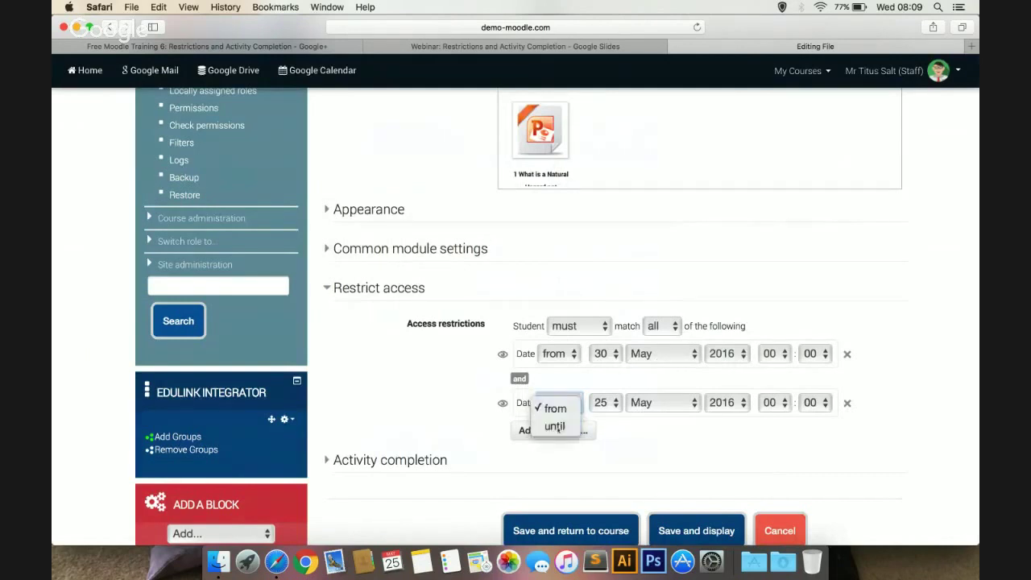
click(555, 426)
click(661, 402)
click(657, 426)
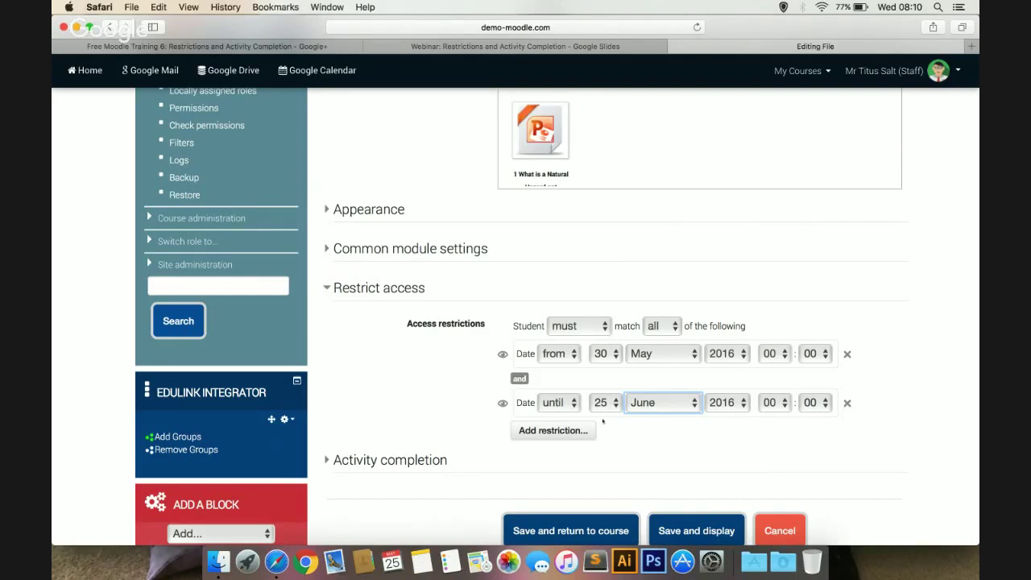
scroll(602, 420, down, 1)
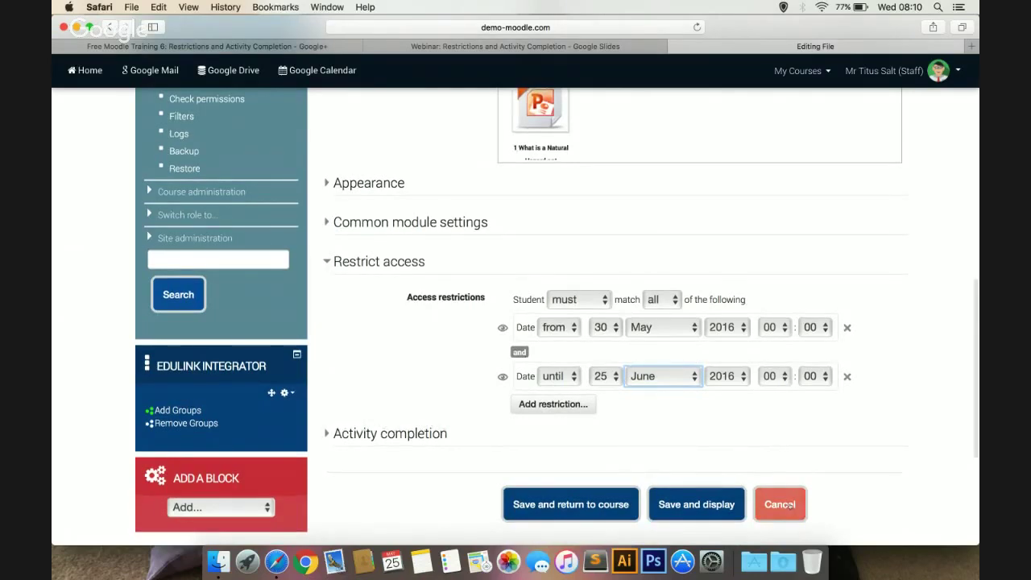
click(791, 505)
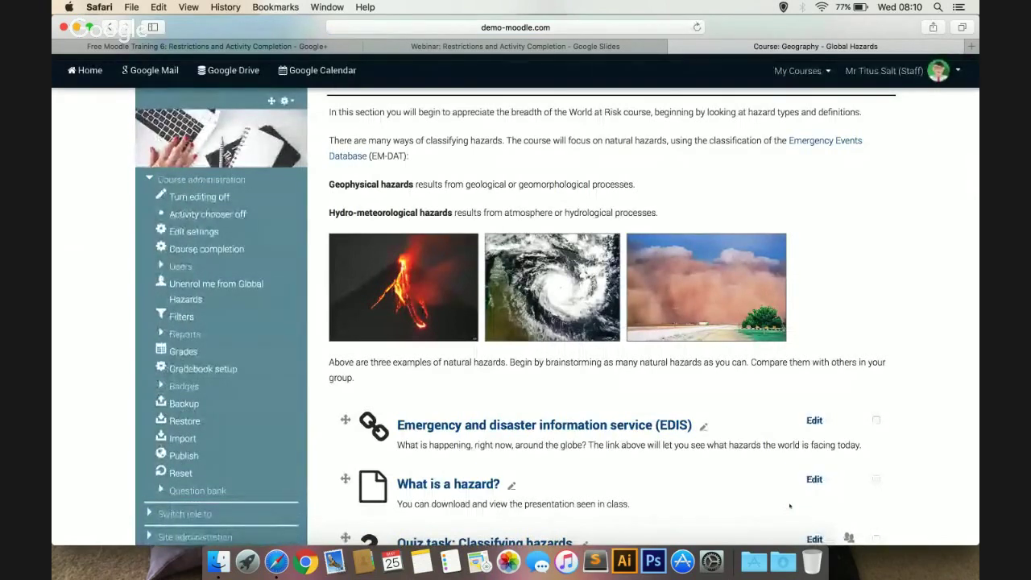
Open the Edit settings form for The Earth activity
scroll(937, 239, down, 5)
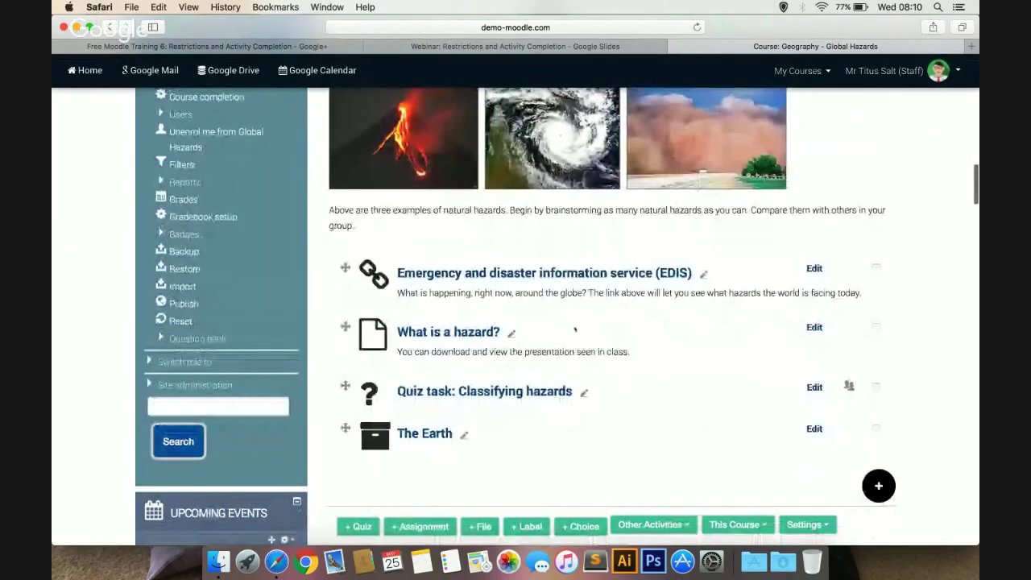
scroll(575, 329, down, 3)
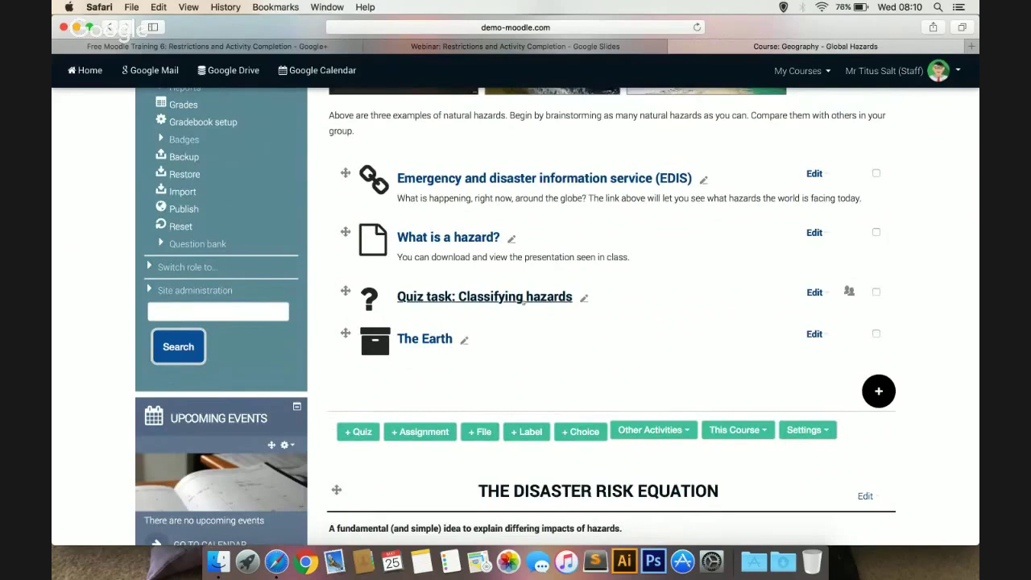
click(815, 334)
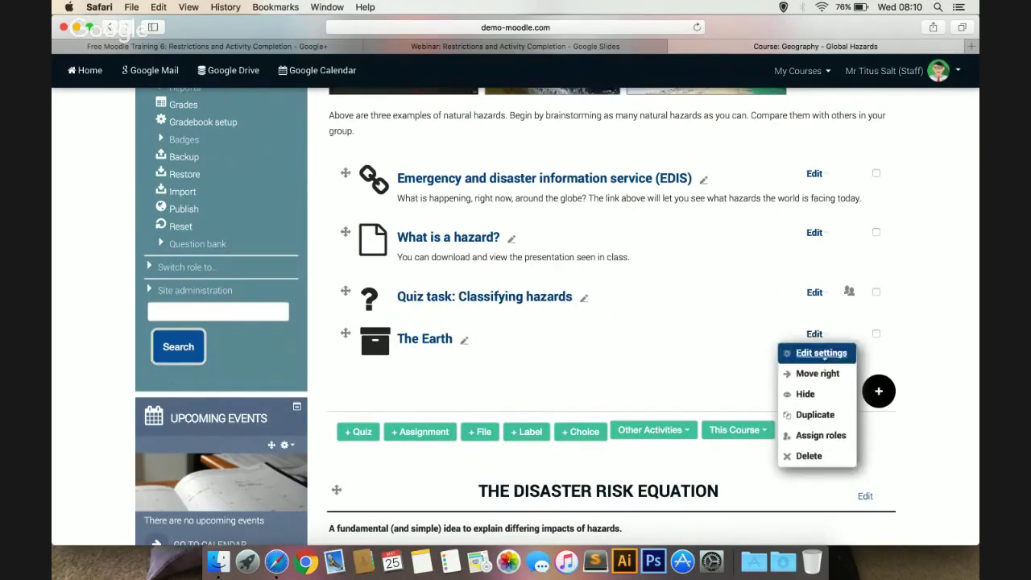
click(823, 354)
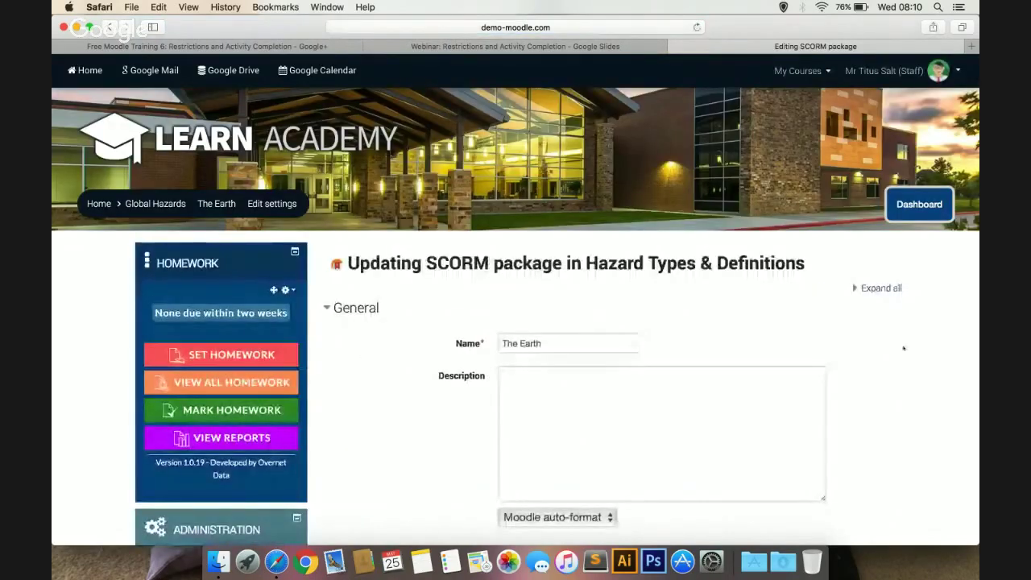
Add a Grade restriction requiring at least 70% on Quiz task: Classifying hazards
scroll(903, 348, down, 15)
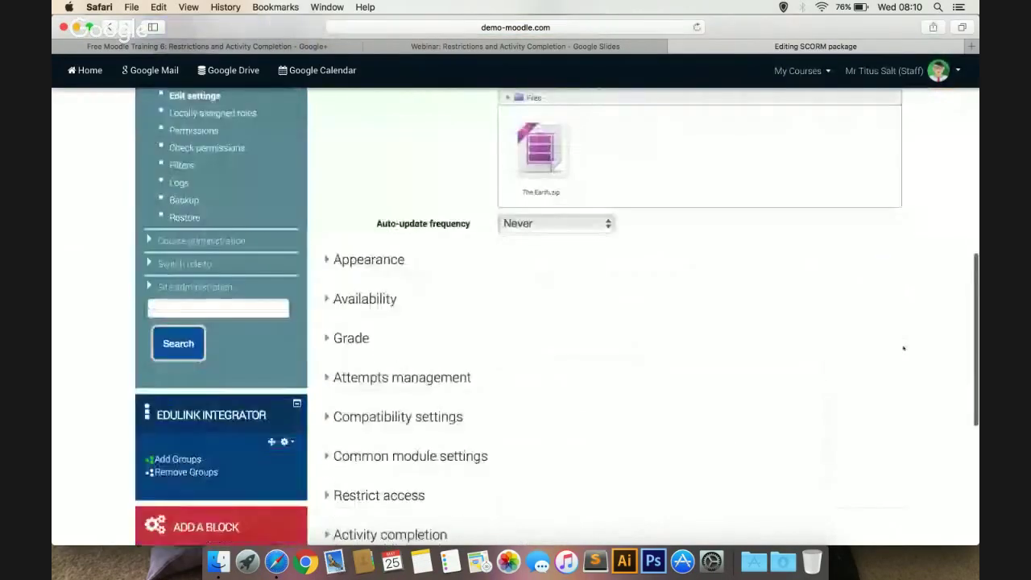
click(420, 398)
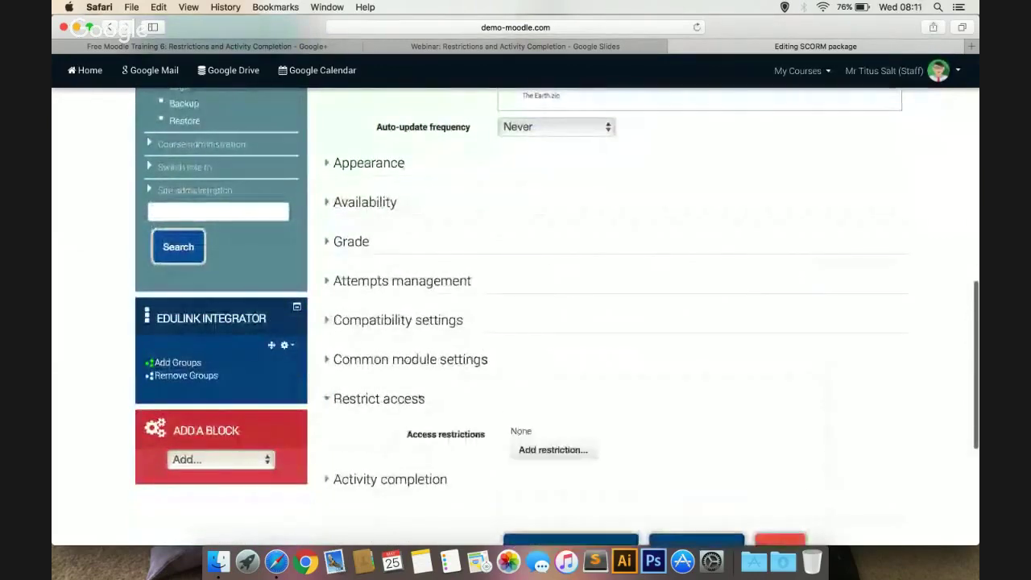
click(570, 453)
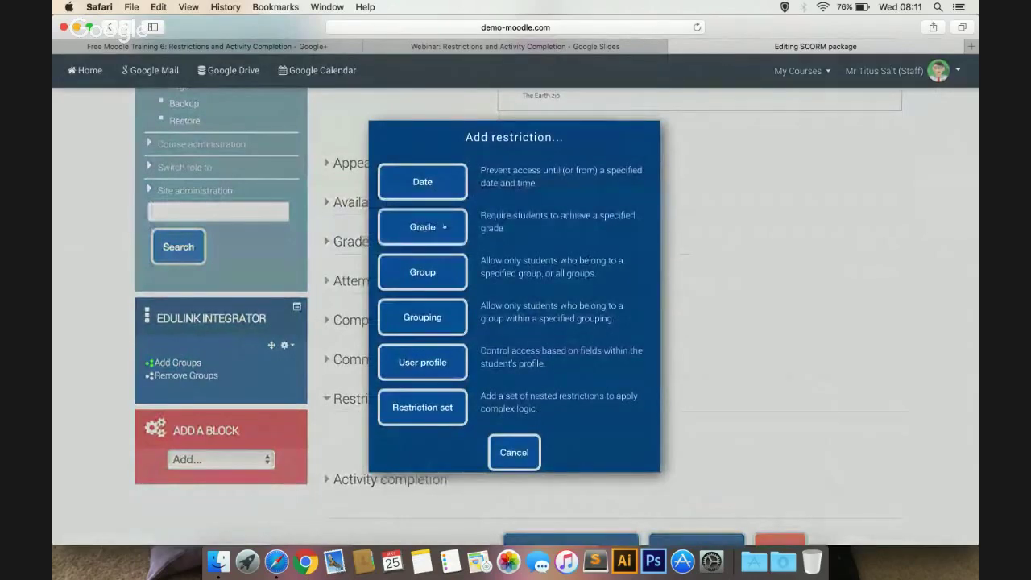
click(425, 226)
scroll(524, 239, down, 5)
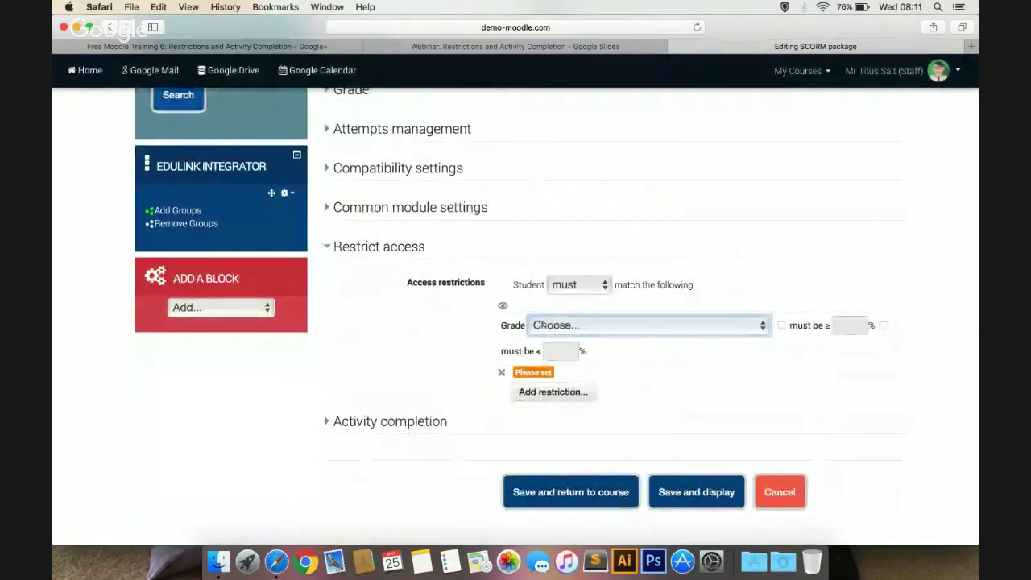
click(543, 323)
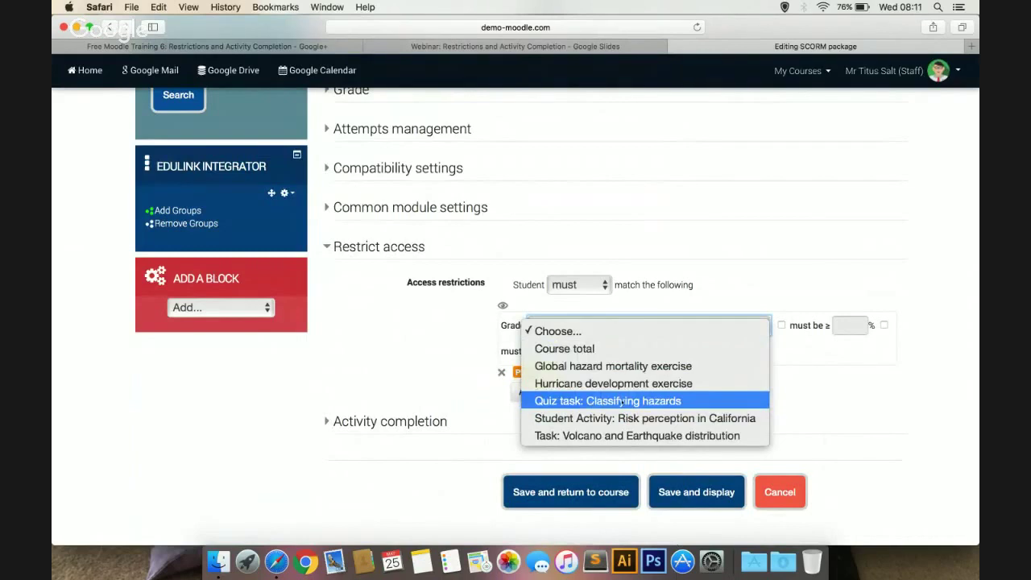
click(610, 402)
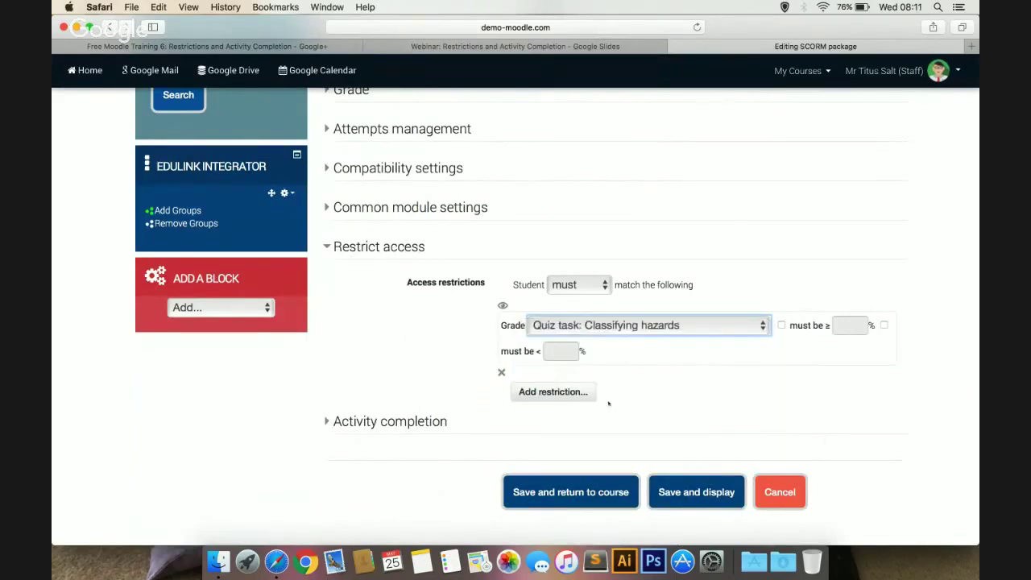
click(780, 325)
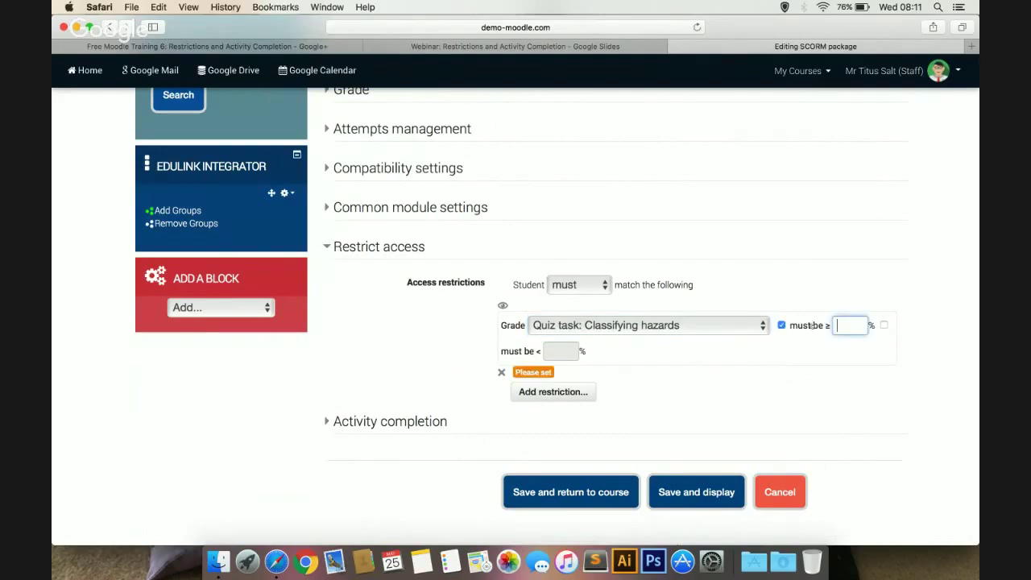
text(70)
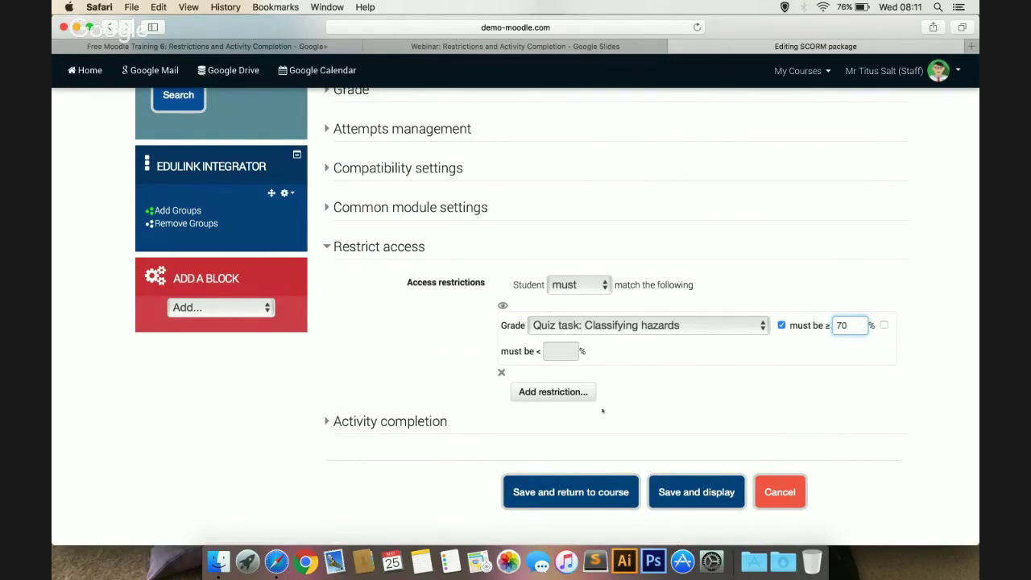
Try a 90% upper grade limit, remove it, and cancel without saving
scroll(688, 368, up, 15)
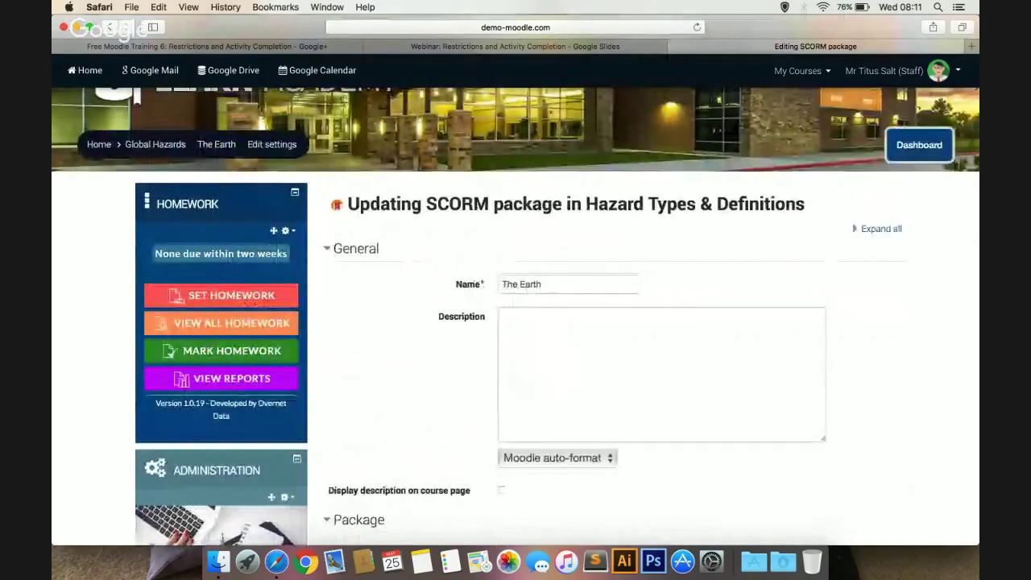
scroll(419, 315, down, 15)
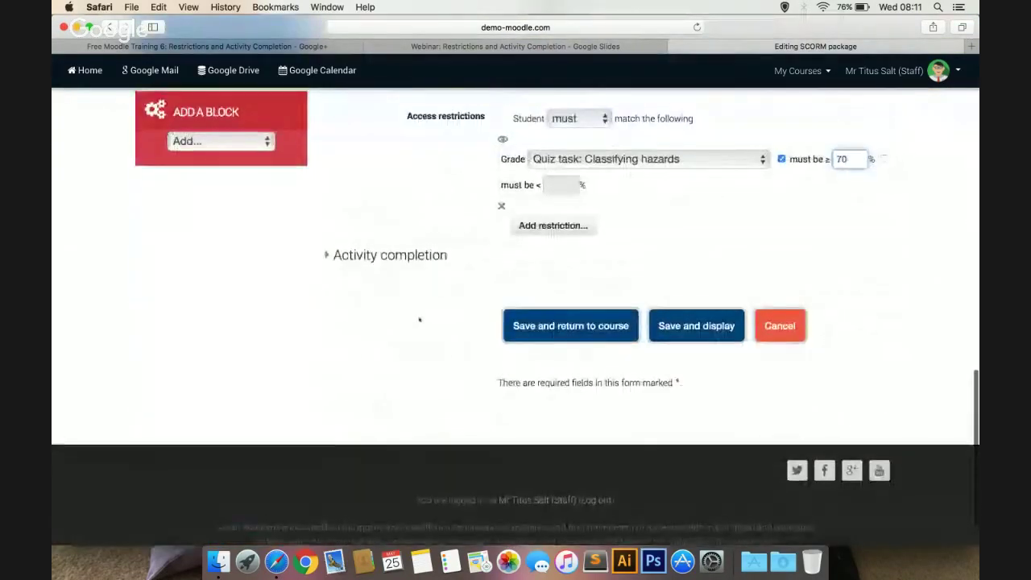
scroll(451, 320, up, 2)
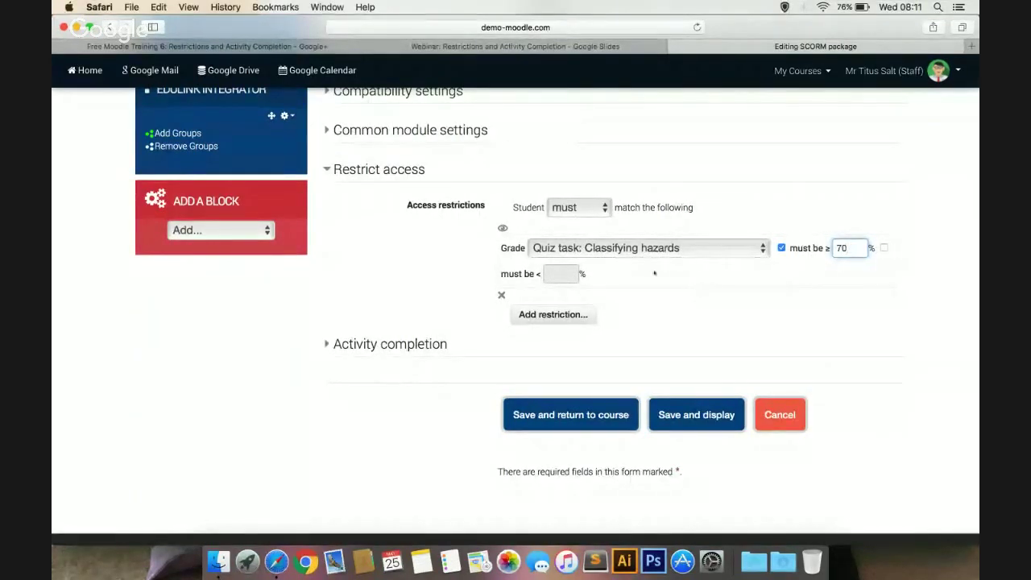
click(884, 248)
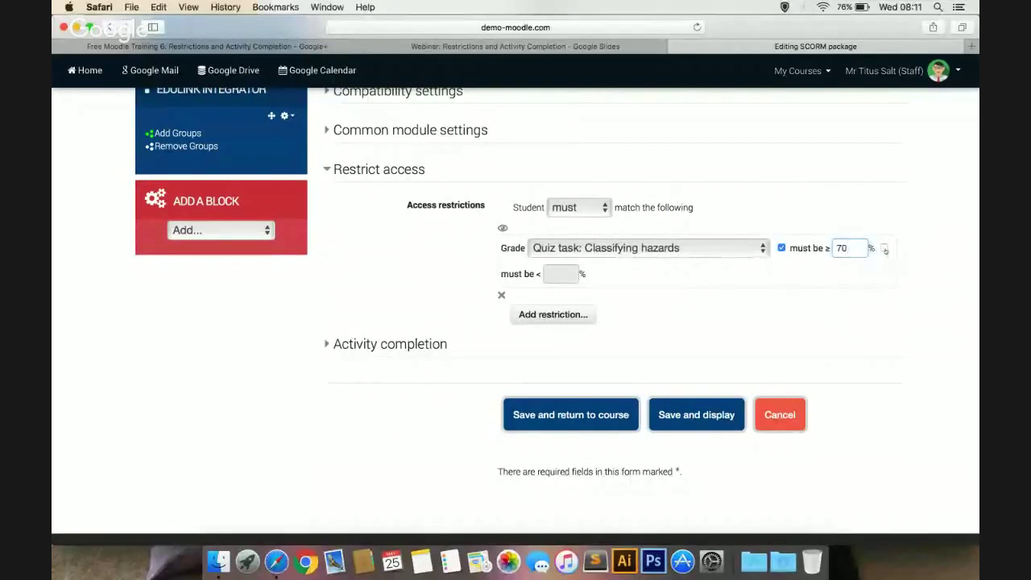
text(90)
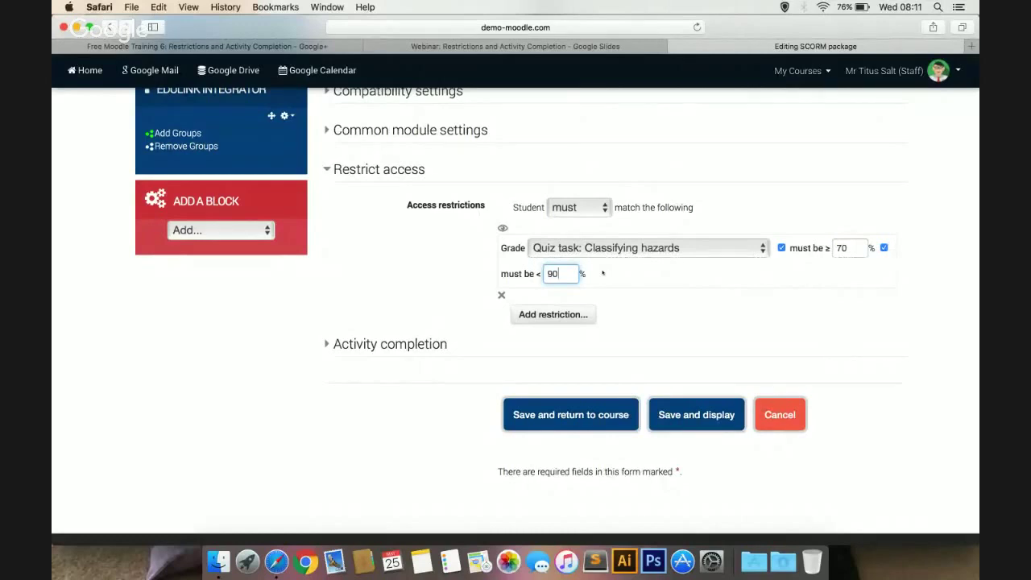
key(BackSpace)
key(BackSpace)
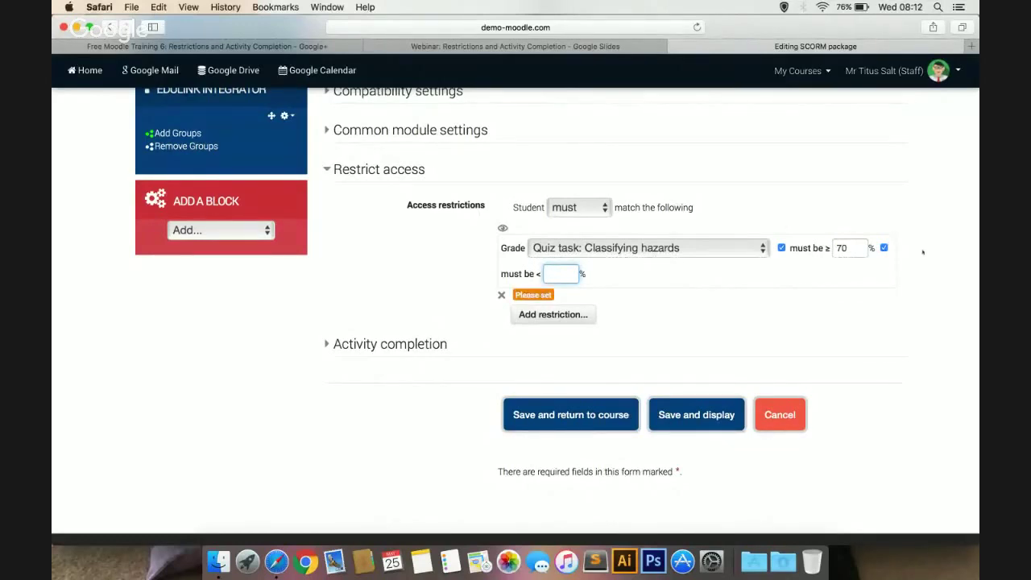
click(883, 247)
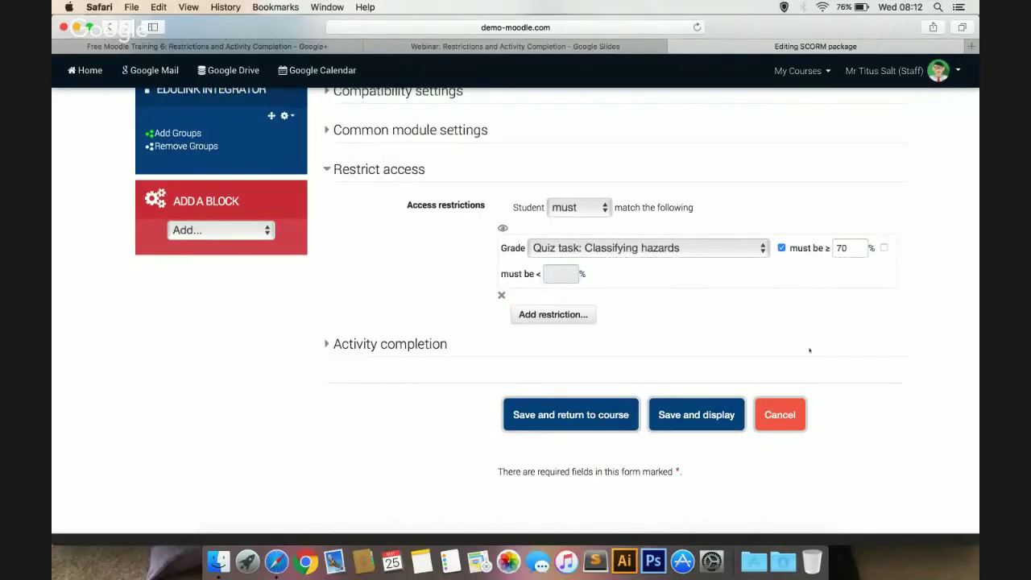
click(778, 415)
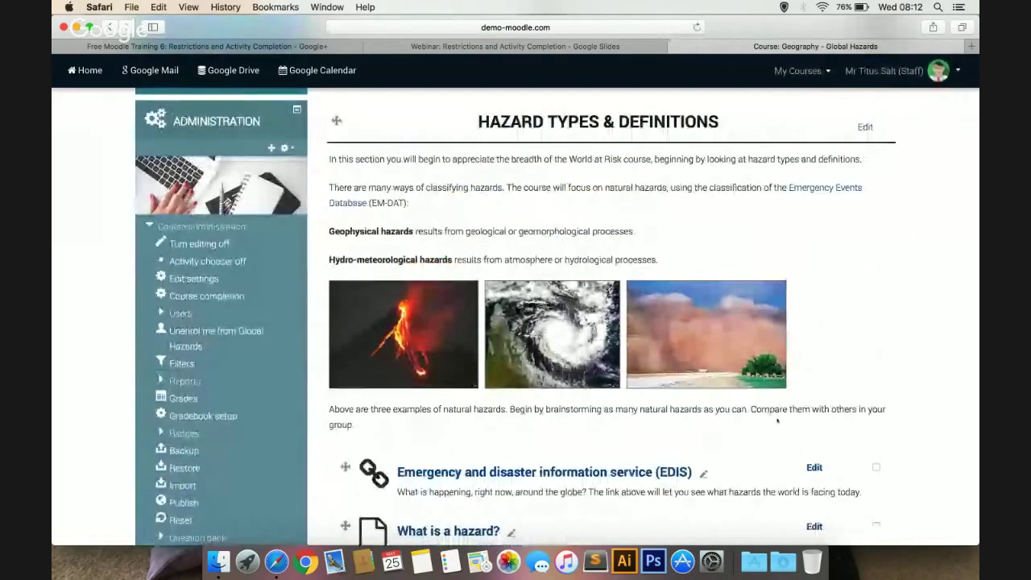
Duplicate the Student Activity: Risk perception in California assignment and open the first copy's Edit menu
scroll(859, 334, down, 3)
scroll(858, 334, down, 3)
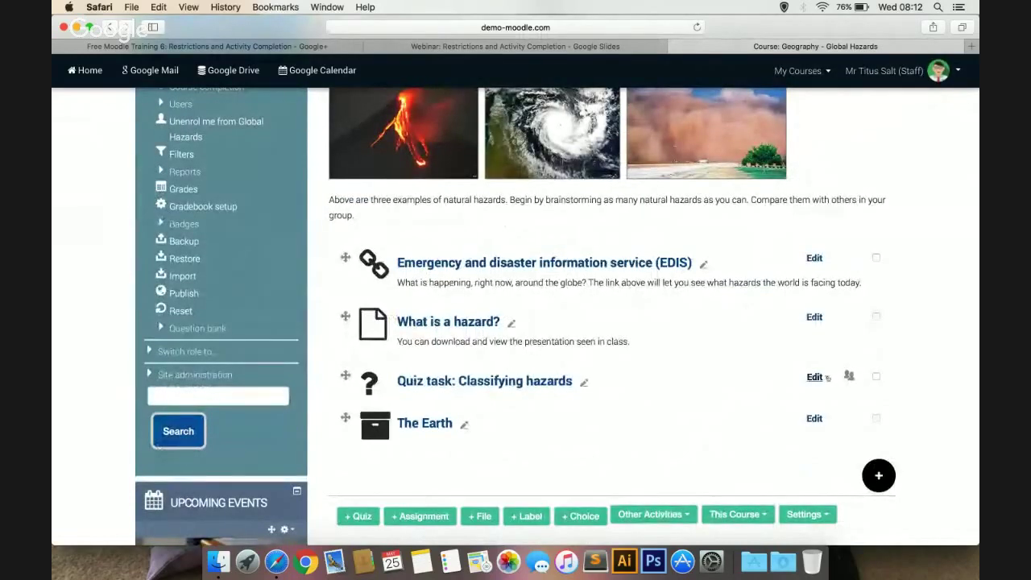
scroll(744, 339, down, 4)
scroll(745, 339, down, 10)
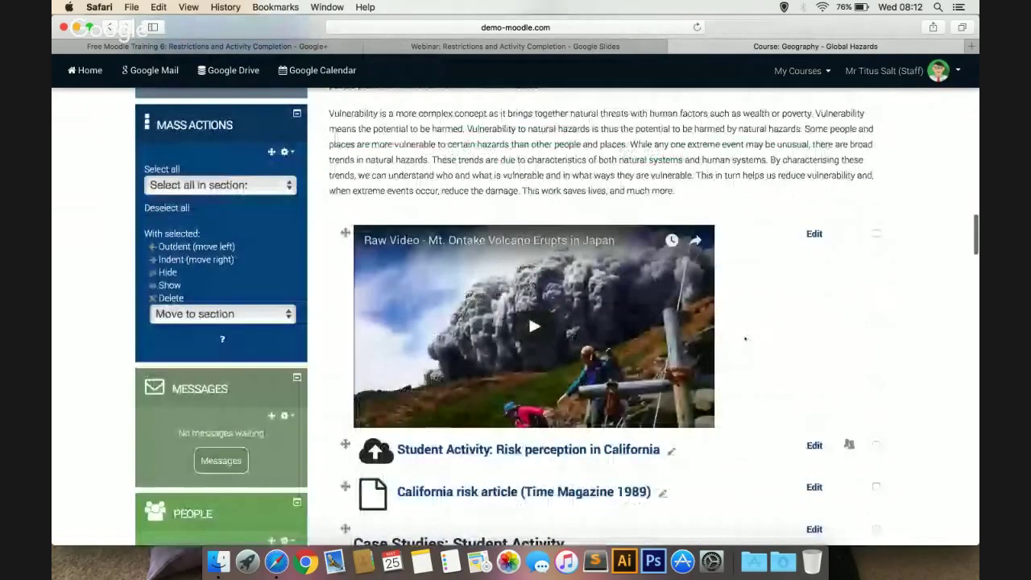
scroll(745, 339, down, 5)
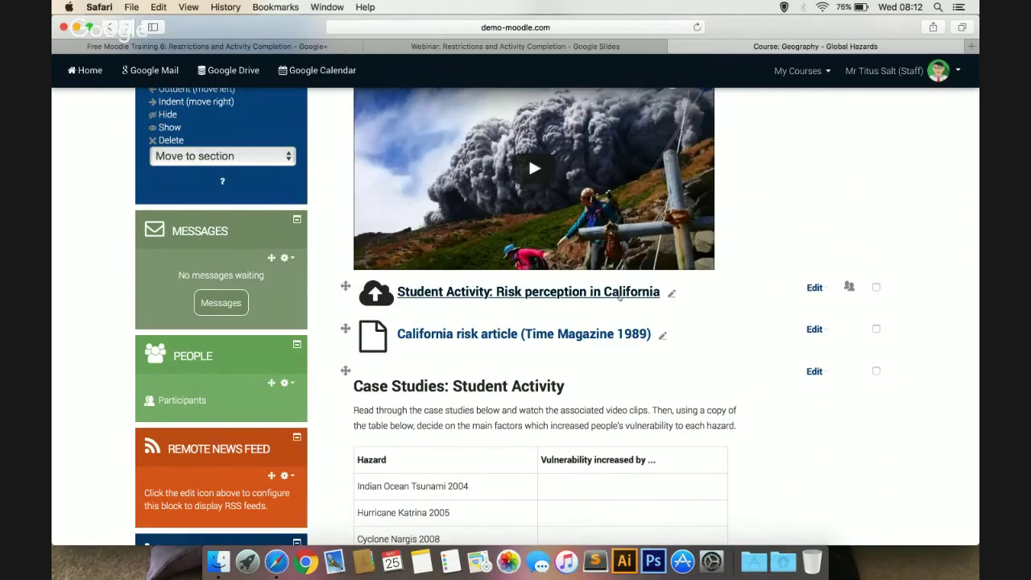
click(816, 288)
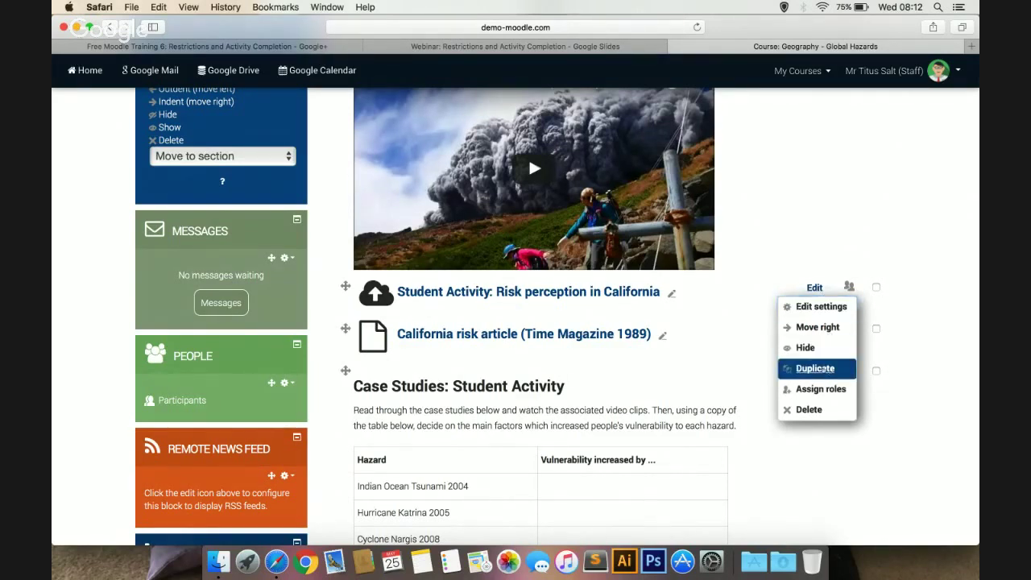
click(818, 368)
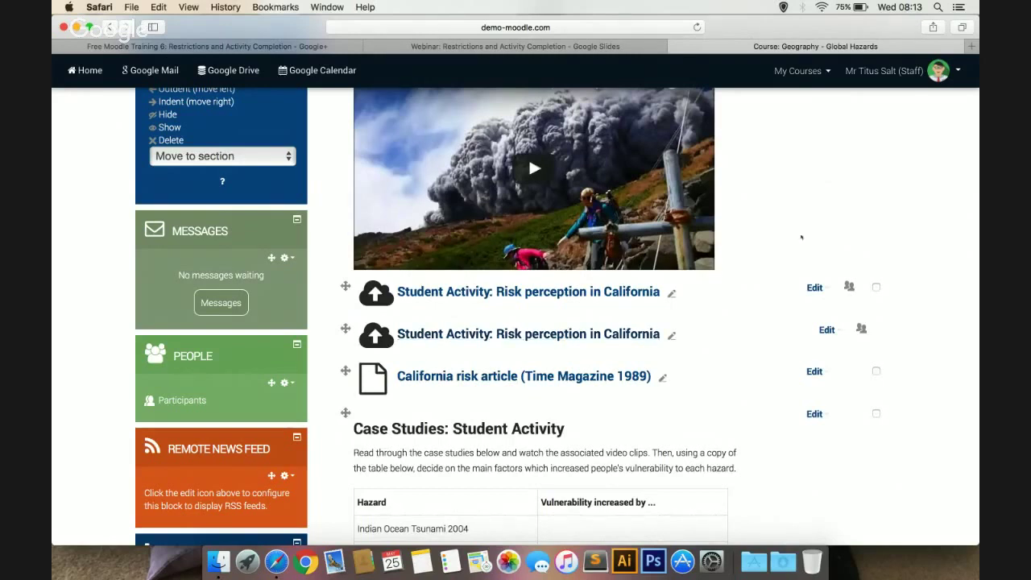
click(815, 288)
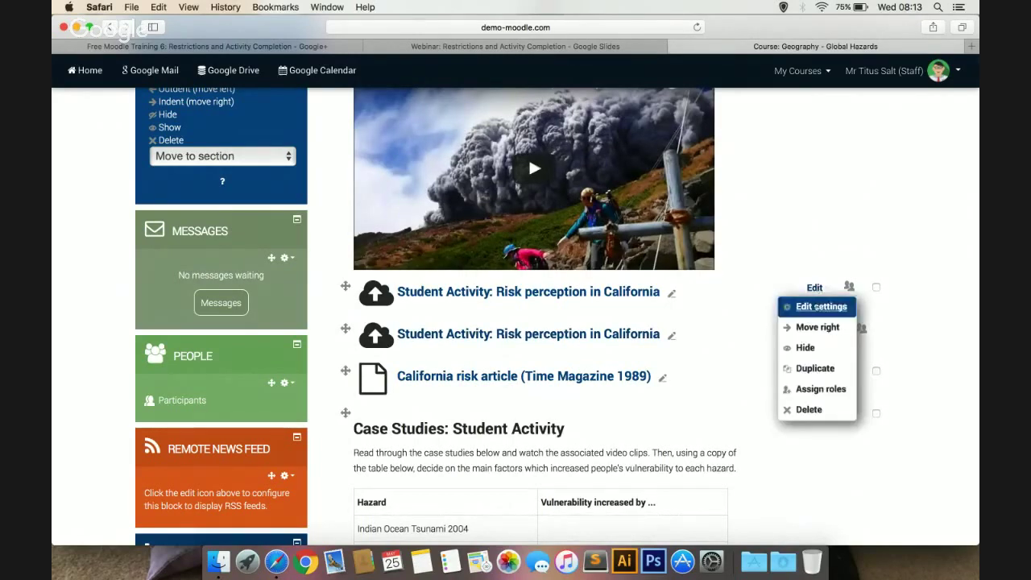
Add a group restriction for 12B/Gg1 to the first Risk perception in California assignment and save
click(815, 307)
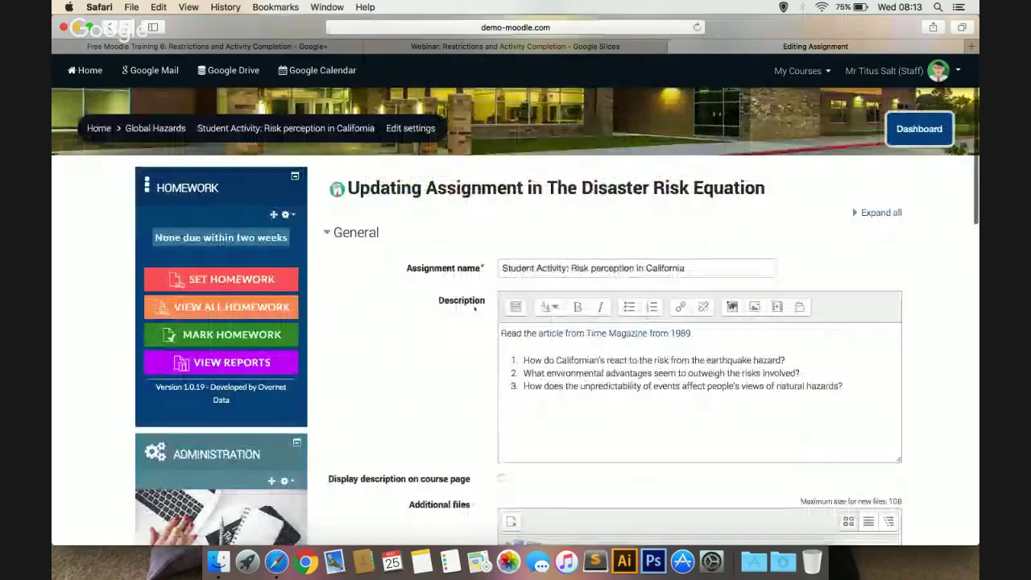
scroll(474, 309, down, 15)
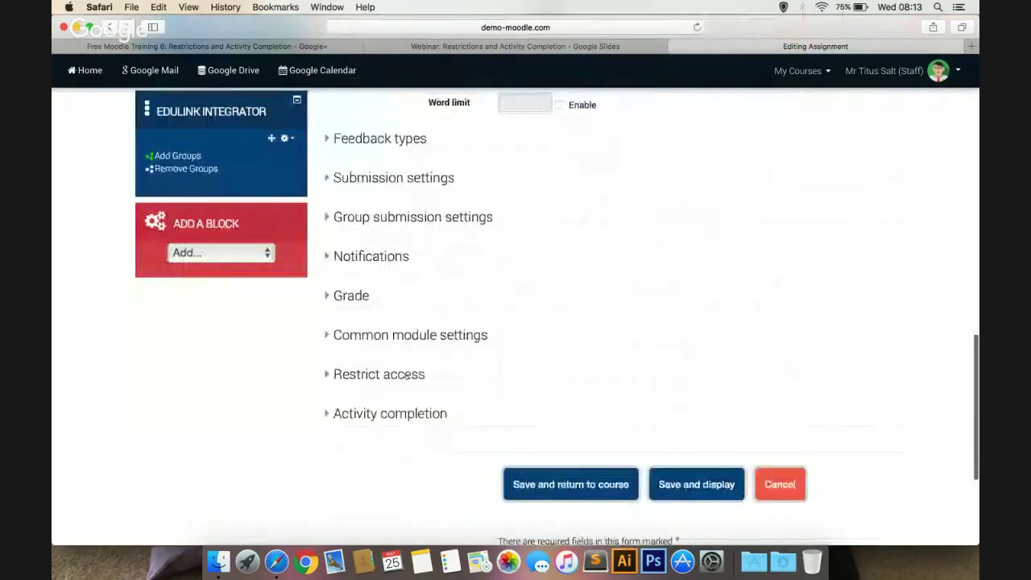
click(407, 376)
scroll(410, 375, down, 1)
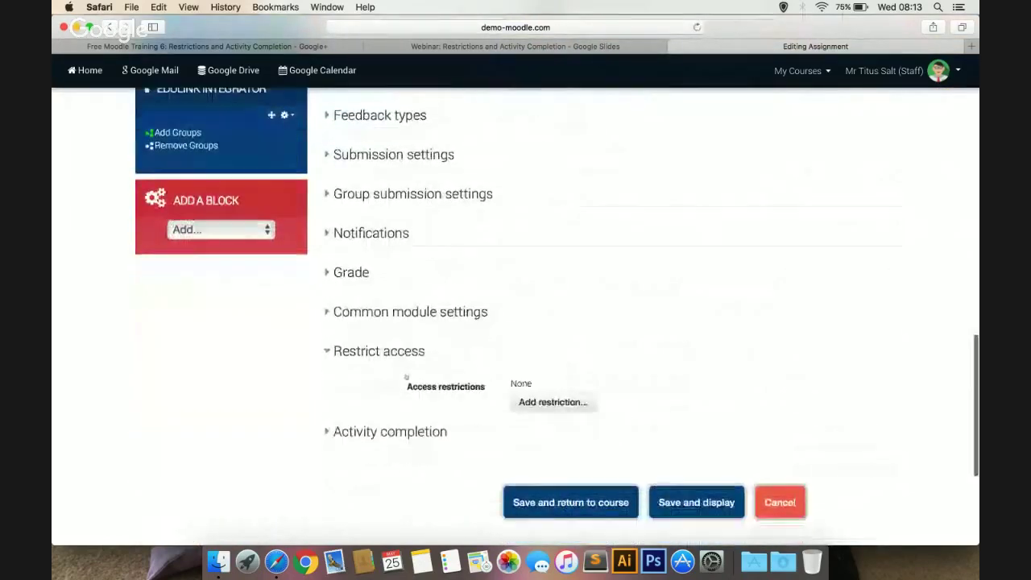
click(537, 391)
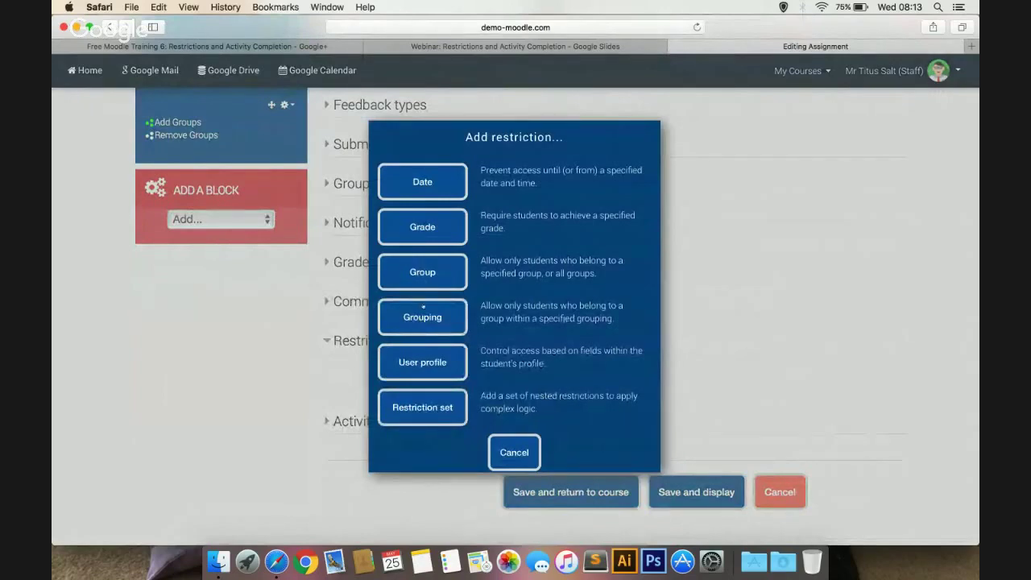
click(421, 270)
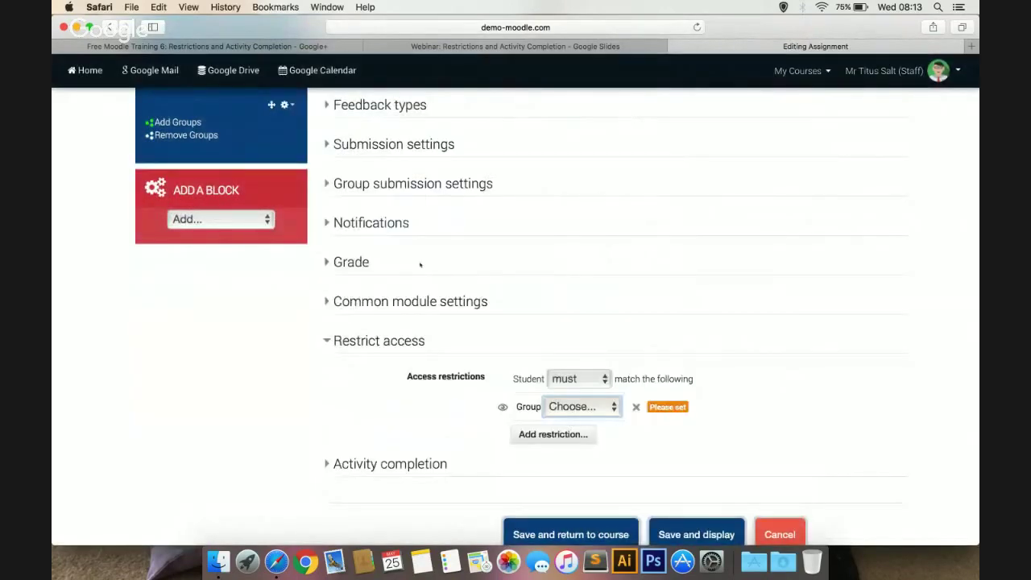
scroll(420, 264, down, 3)
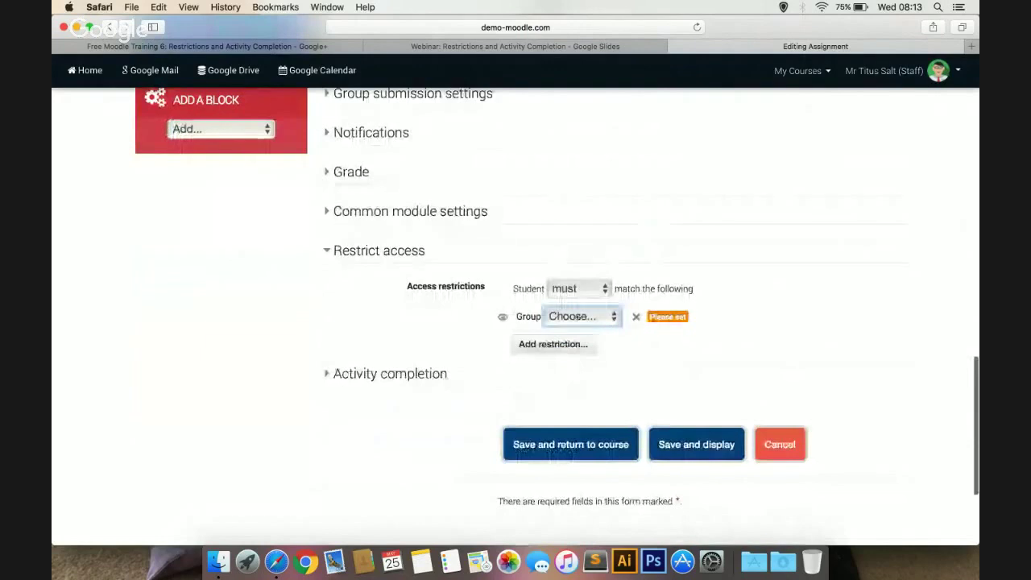
click(582, 315)
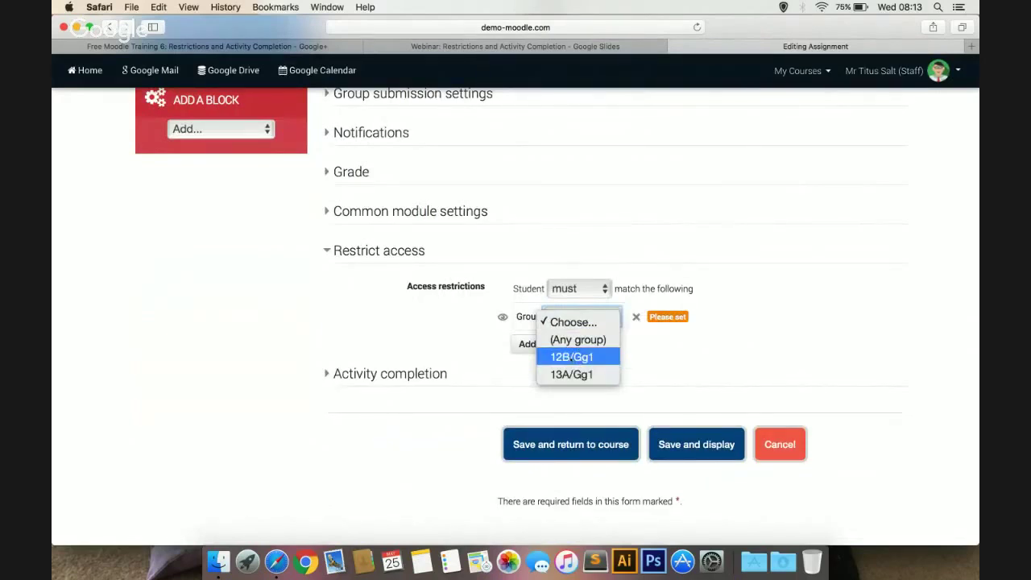
click(571, 357)
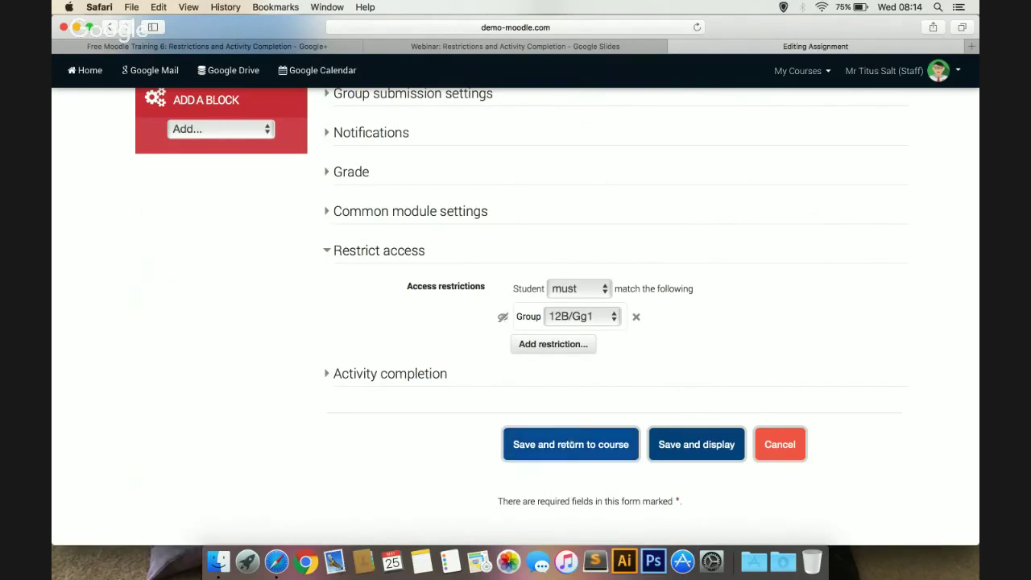
click(571, 442)
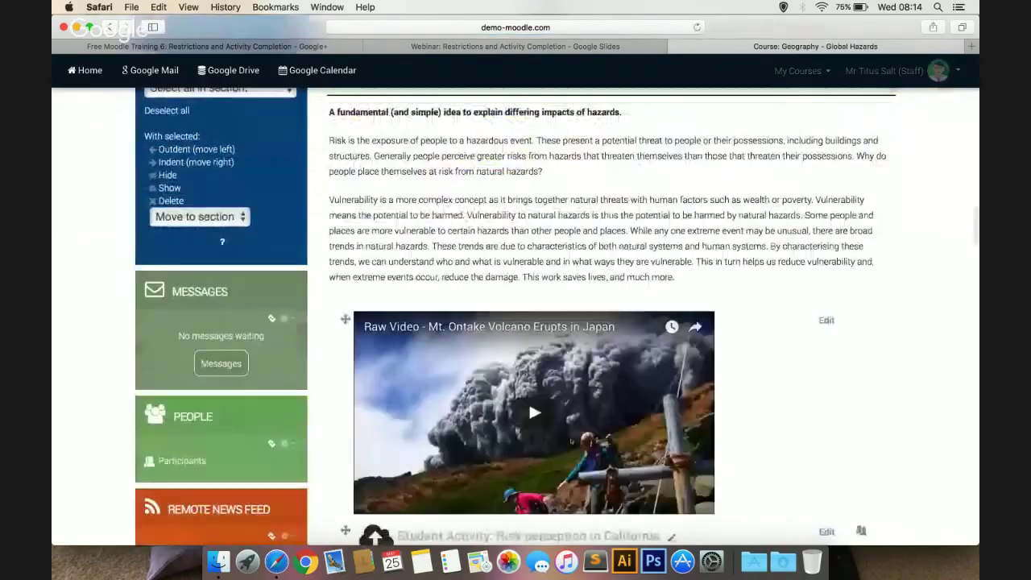
Show the editing menu for the second Student Activity: Risk perception in California assignment
scroll(752, 331, down, 5)
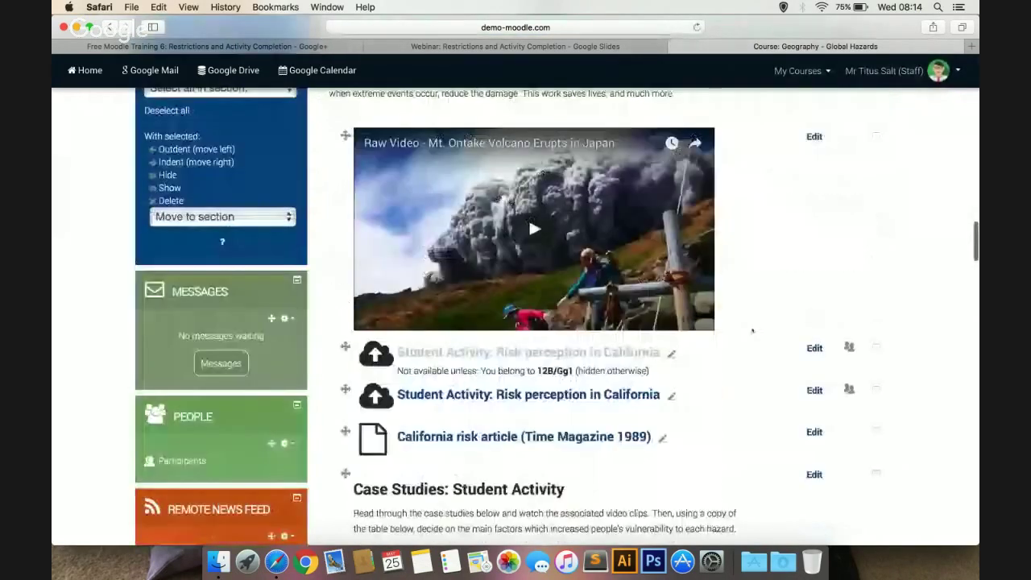
scroll(752, 331, down, 2)
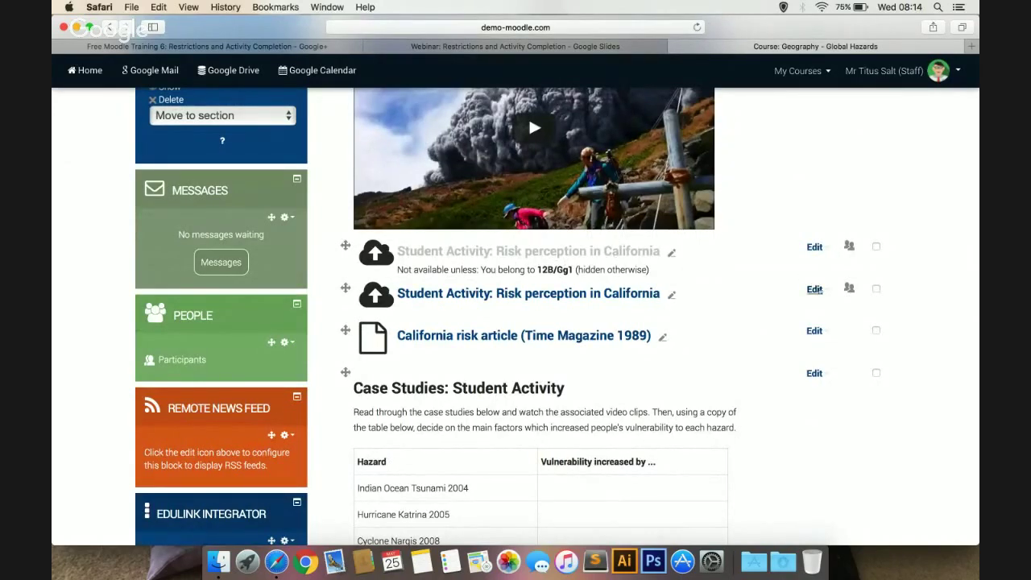
click(815, 289)
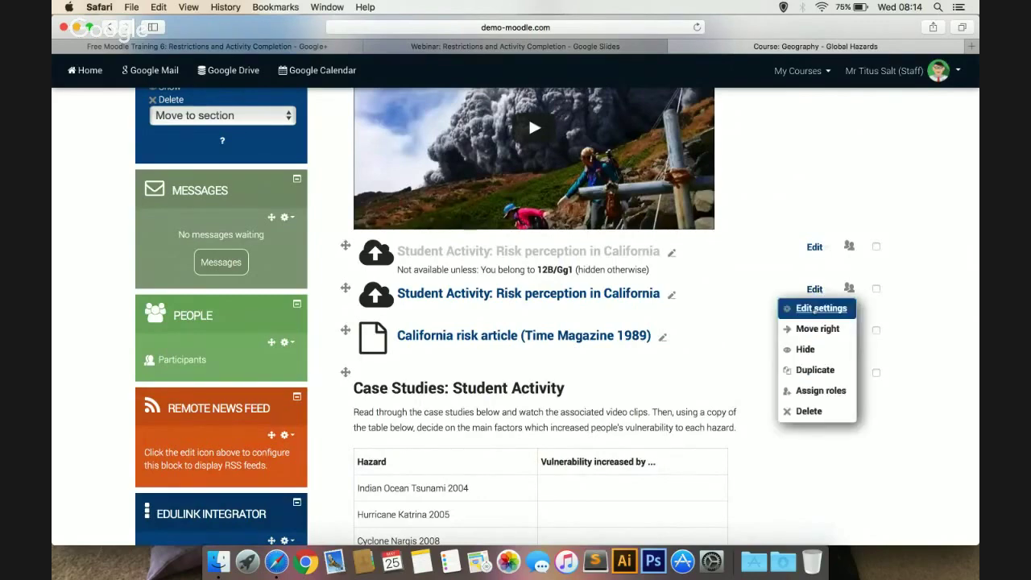
In the assignment's settings, change the due date month to November
click(821, 309)
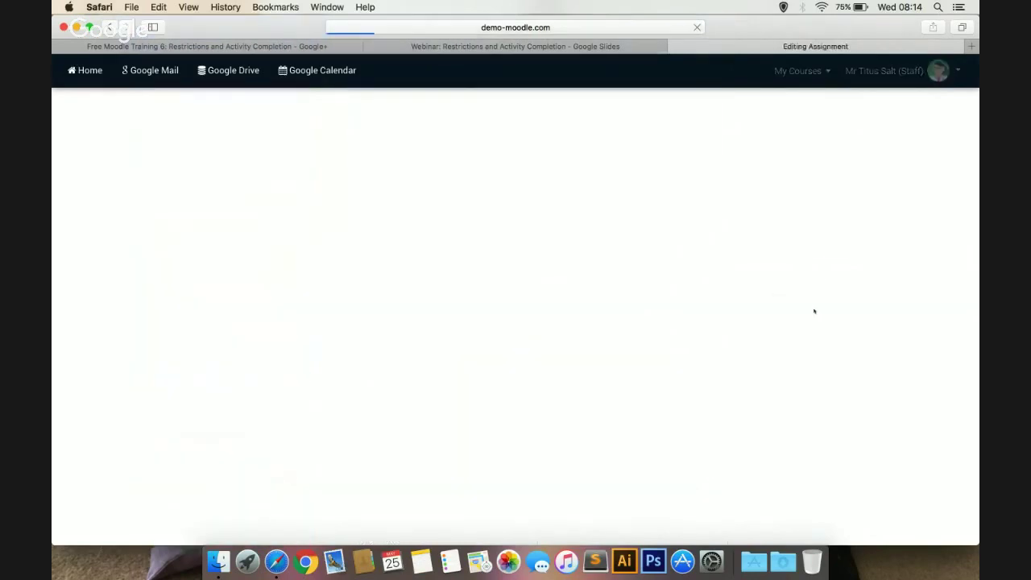
scroll(426, 341, down, 5)
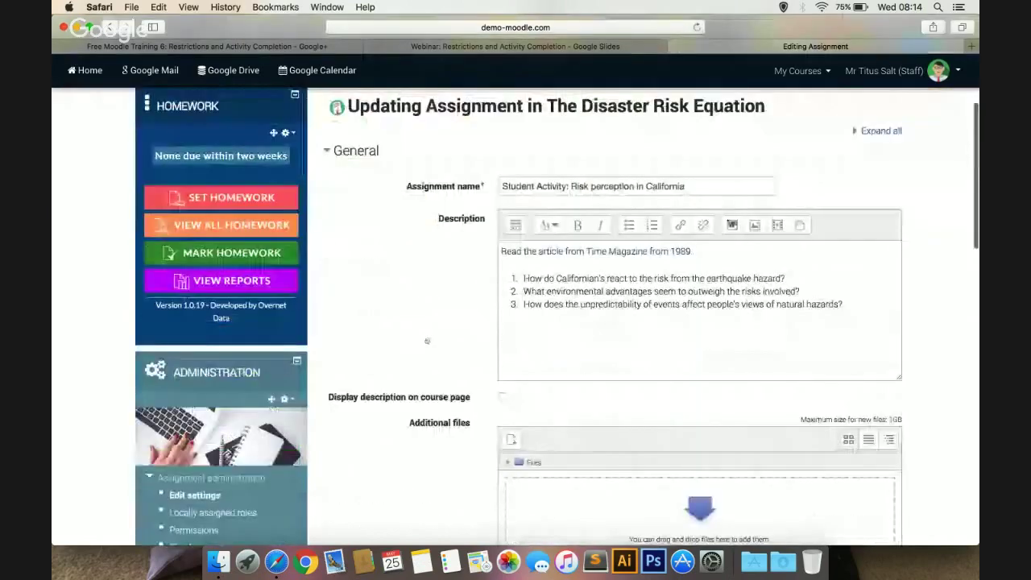
scroll(426, 342, down, 5)
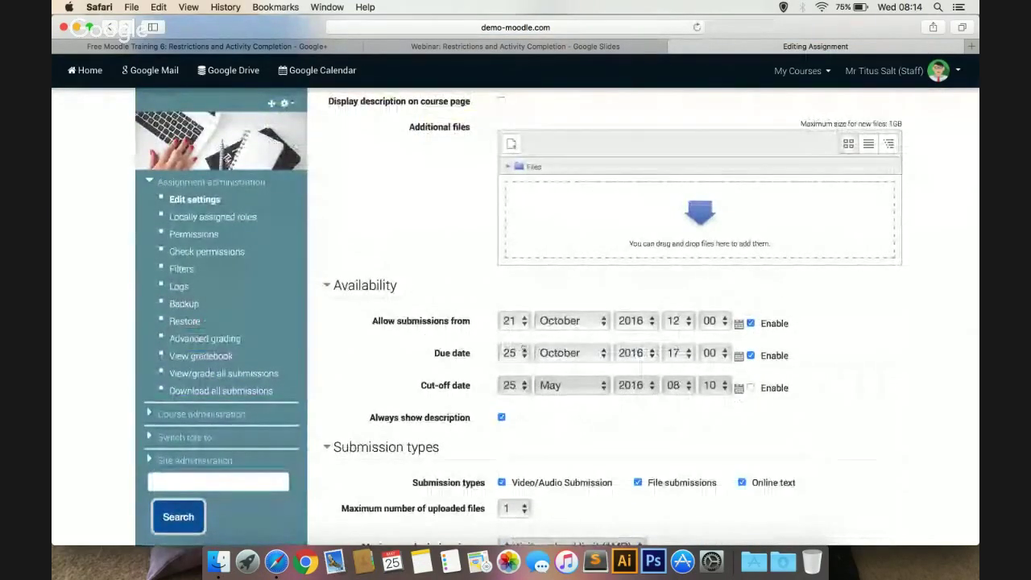
click(572, 353)
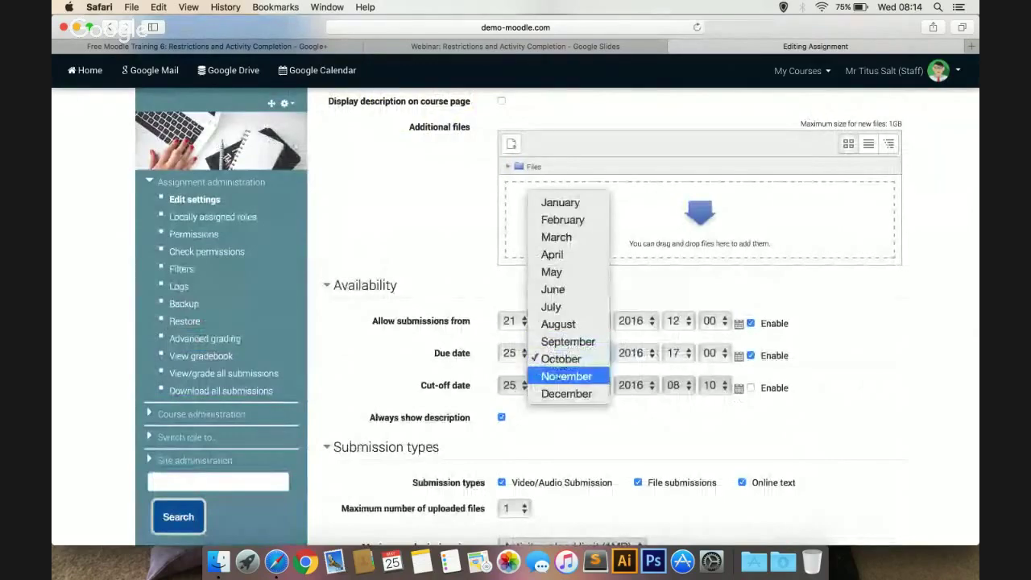
click(564, 375)
Expand the Restrict access section of the assignment settings
scroll(382, 369, down, 3)
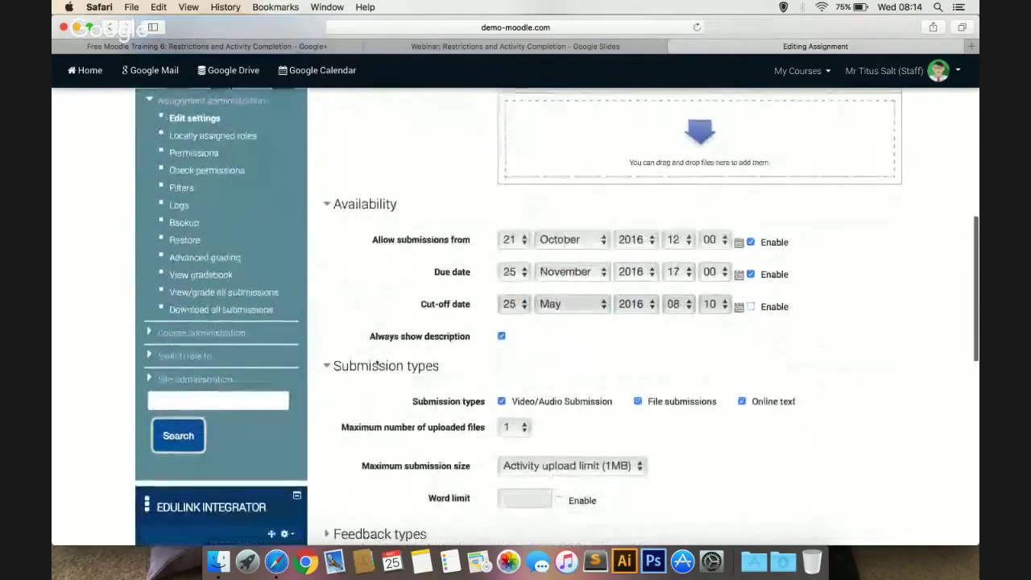
scroll(375, 363, down, 10)
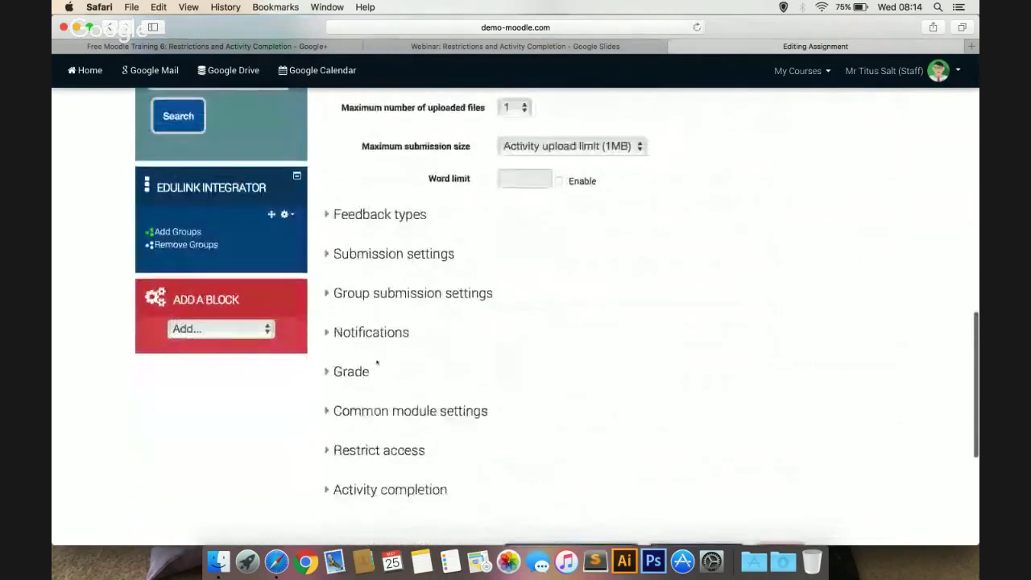
click(377, 408)
scroll(483, 399, down, 1)
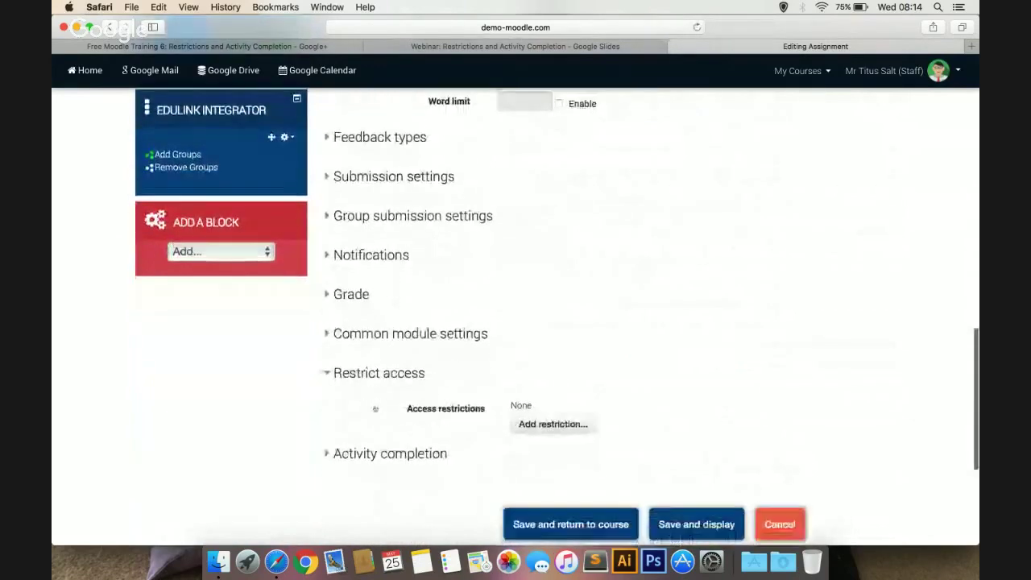
Add a 13A/Gg1 group restriction, hidden entirely from other students, and save the assignment
click(527, 420)
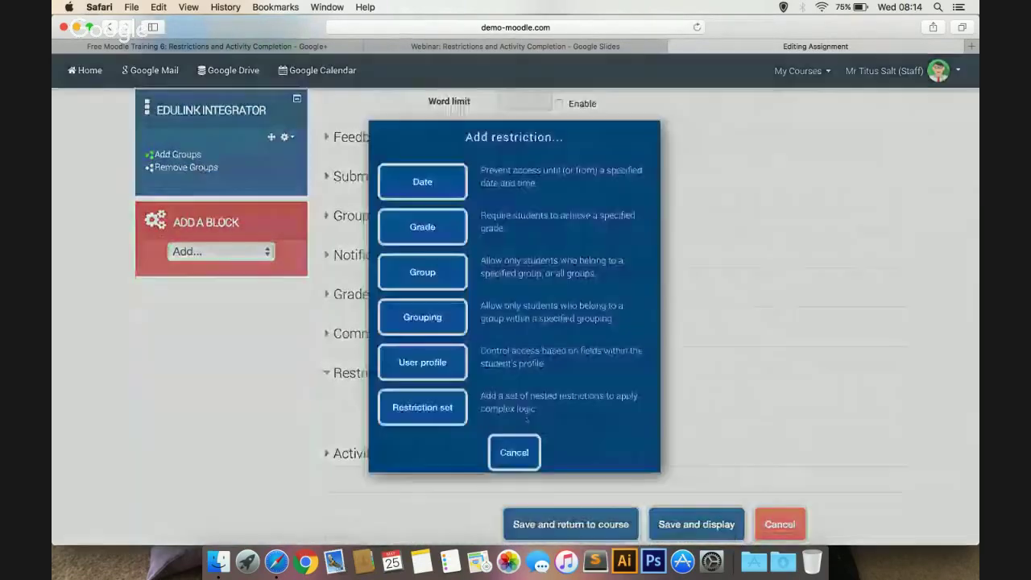
click(433, 273)
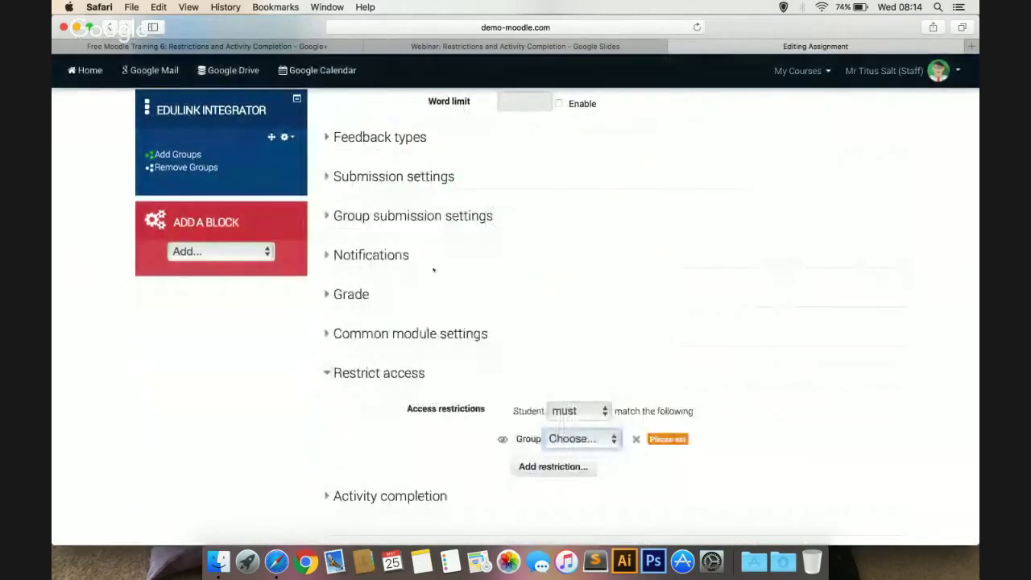
scroll(433, 273, down, 3)
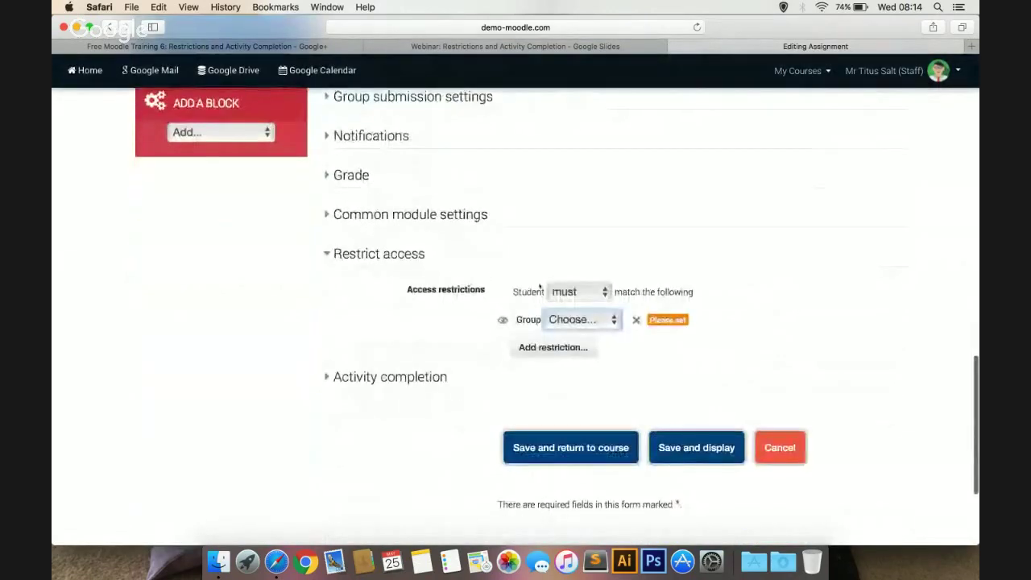
click(580, 320)
key(Down)
key(Down)
key(Down)
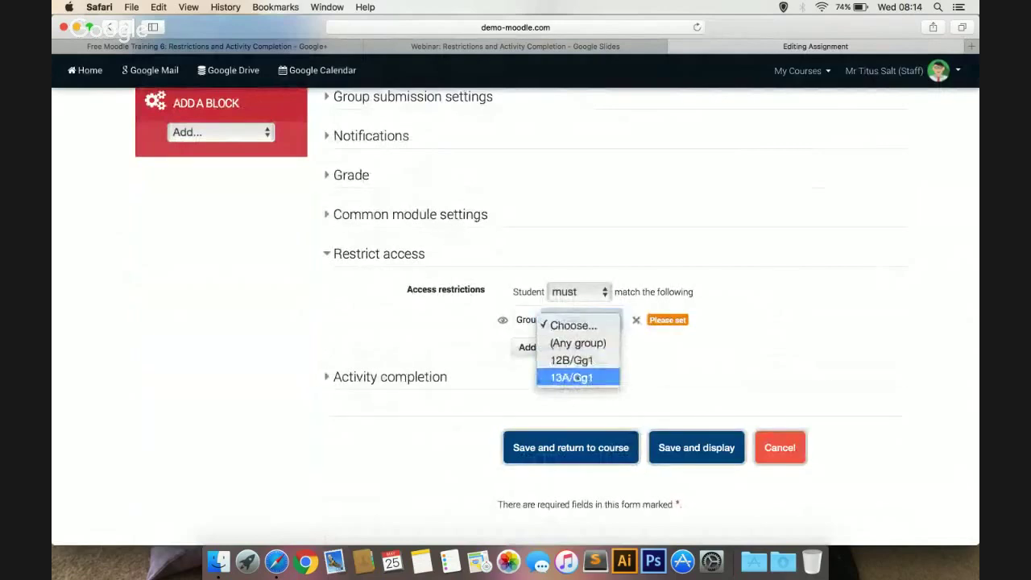
key(Return)
click(502, 320)
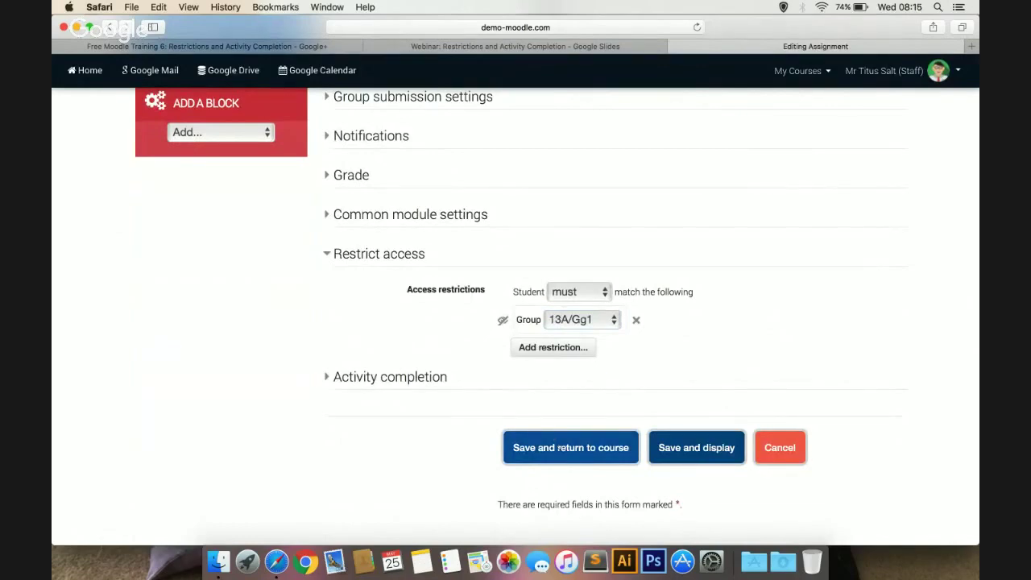
click(558, 448)
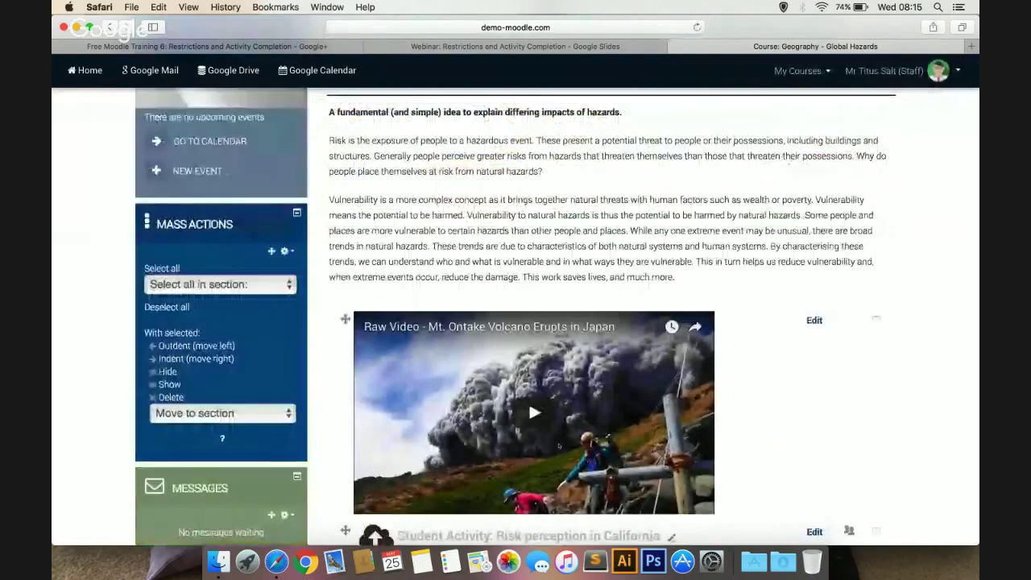
scroll(558, 446, up, 10)
scroll(558, 446, down, 5)
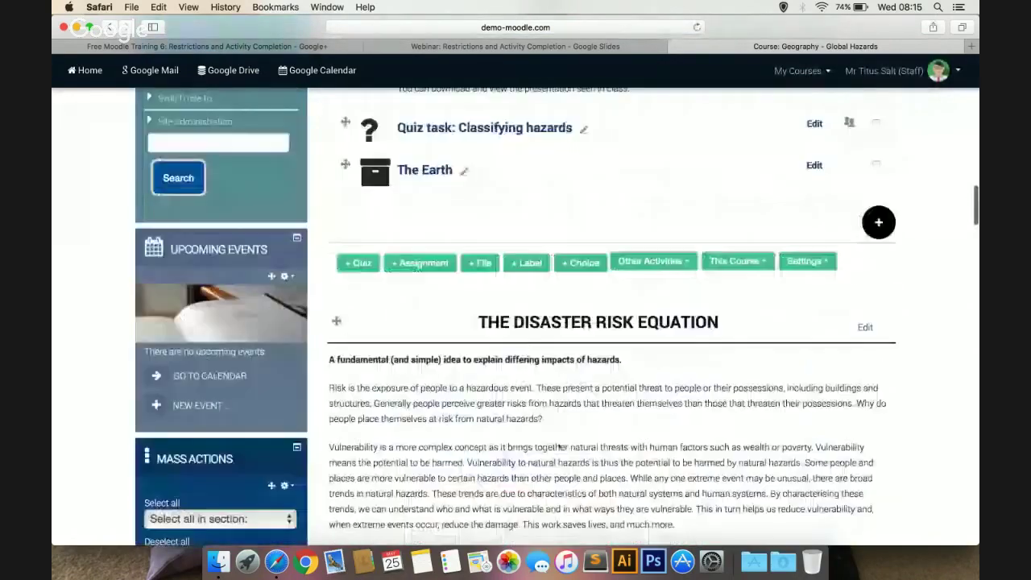
scroll(558, 446, down, 15)
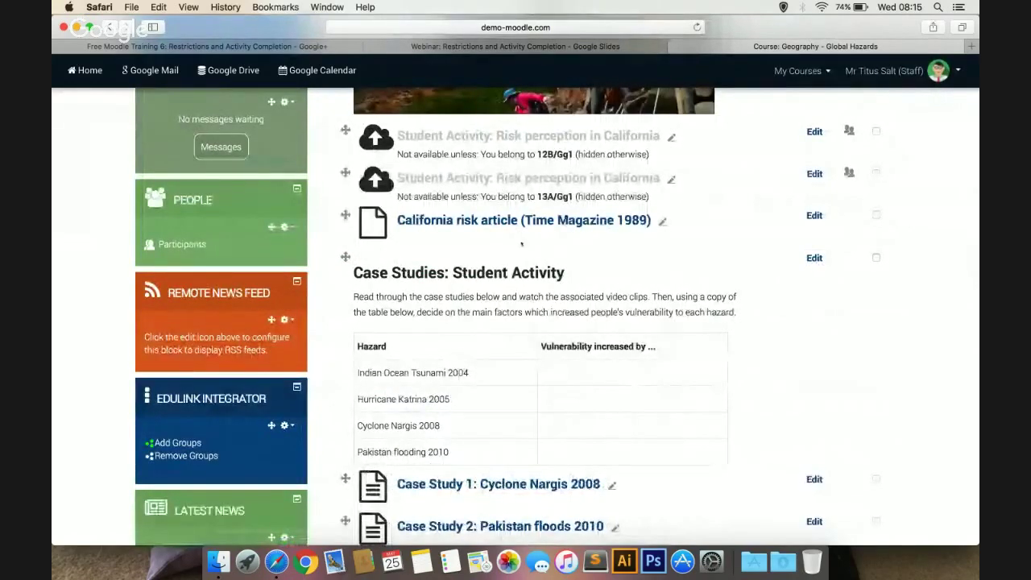
scroll(522, 243, up, 1)
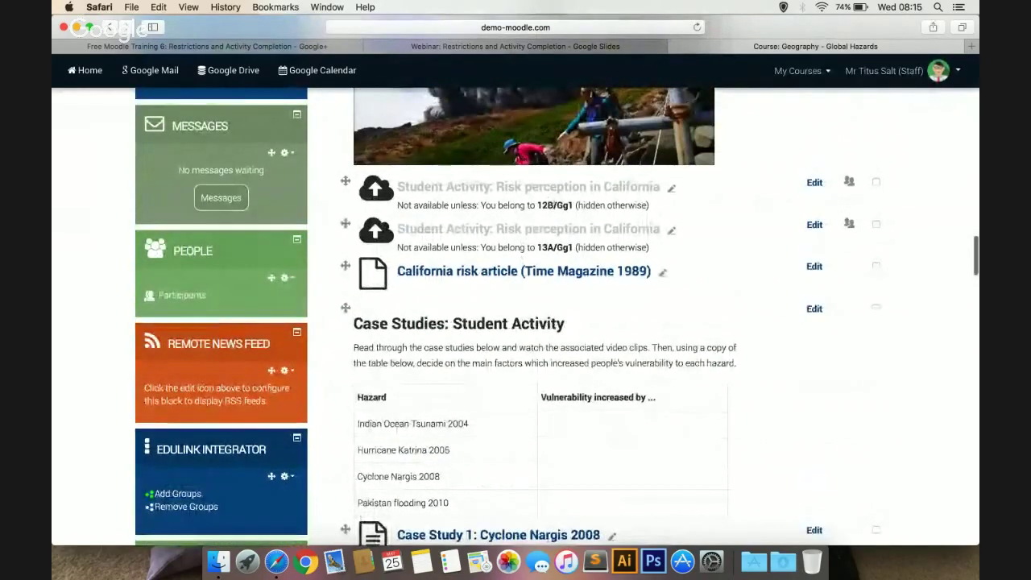
scroll(522, 314, down, 1)
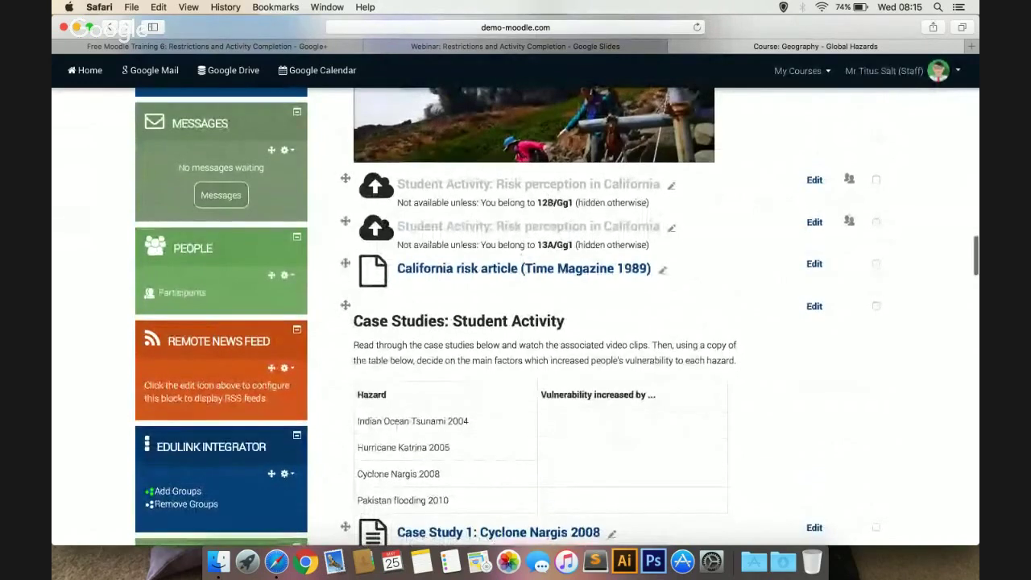
scroll(522, 242, down, 1)
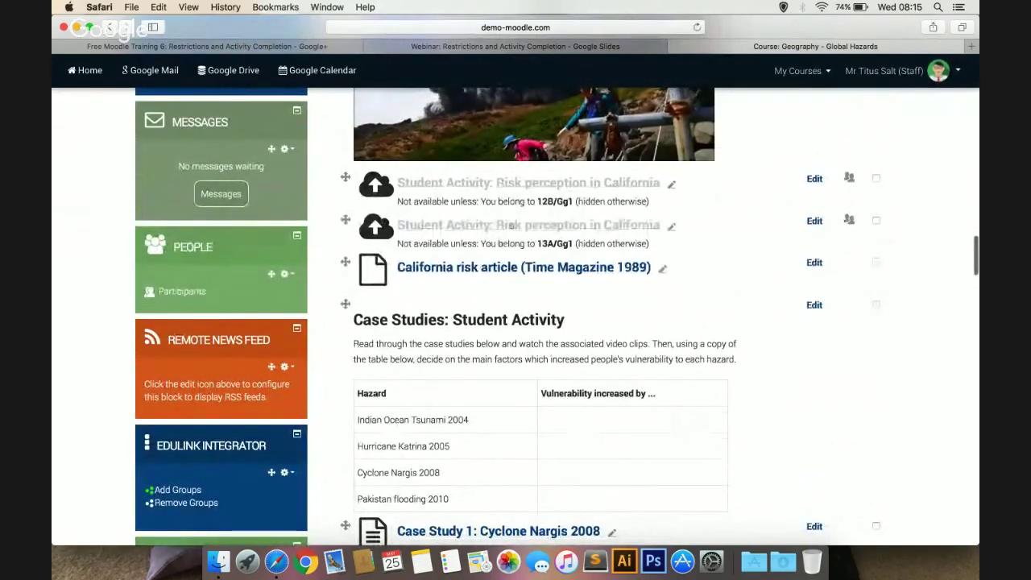
scroll(522, 225, up, 5)
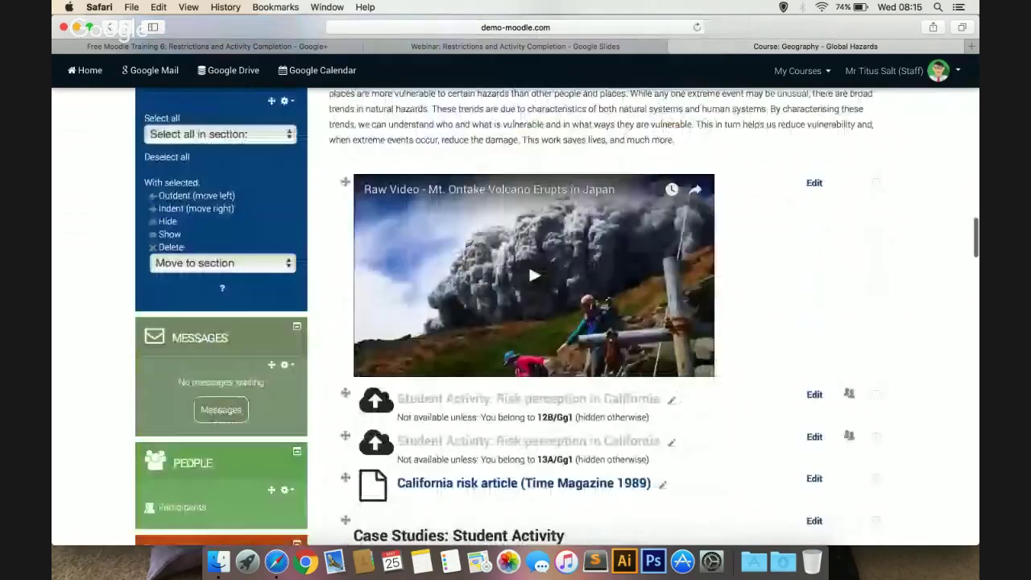
scroll(555, 291, up, 15)
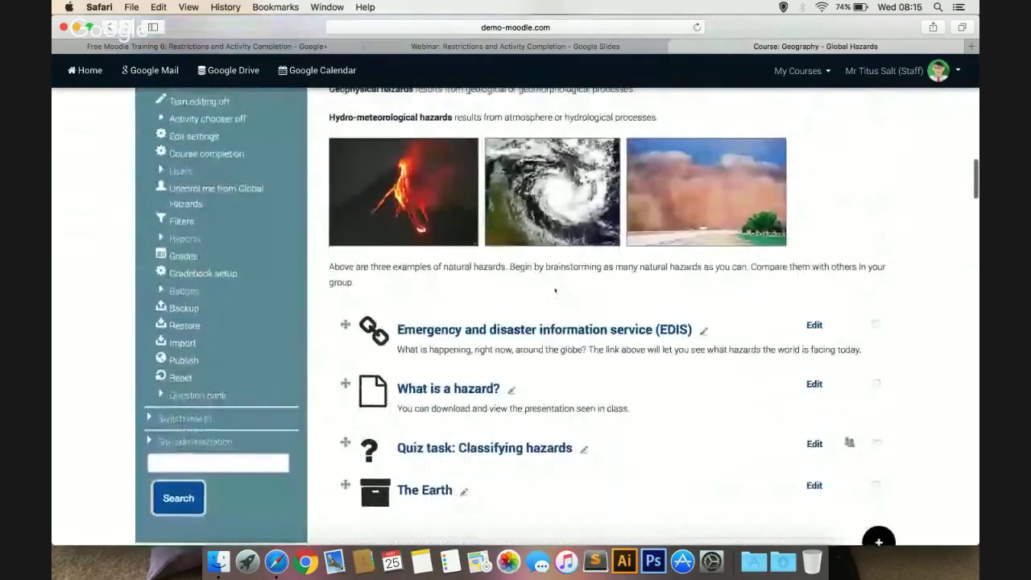
scroll(555, 291, up, 4)
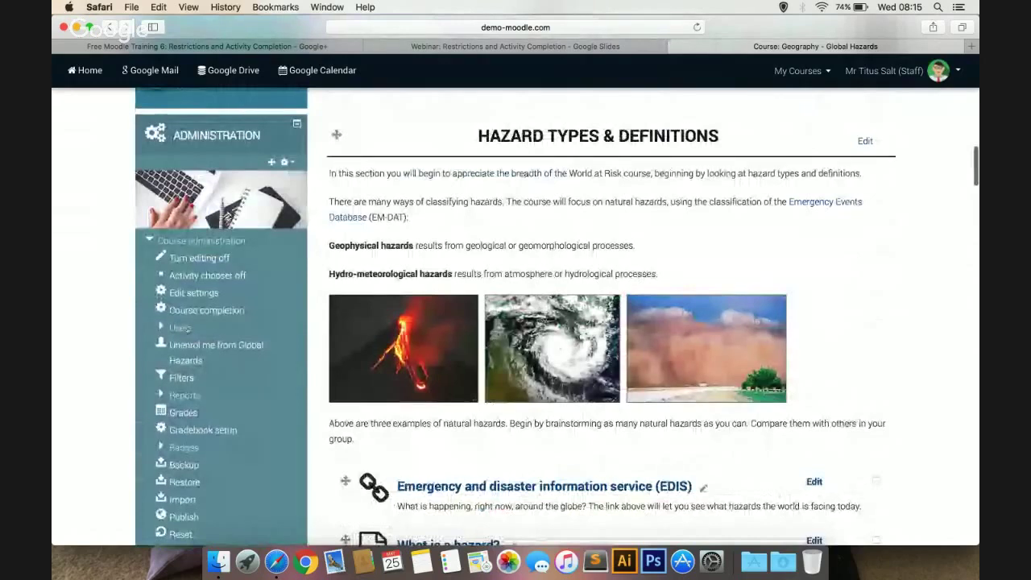
Open the Global Hazards course's Enrolled users list from Administration > Users
click(180, 327)
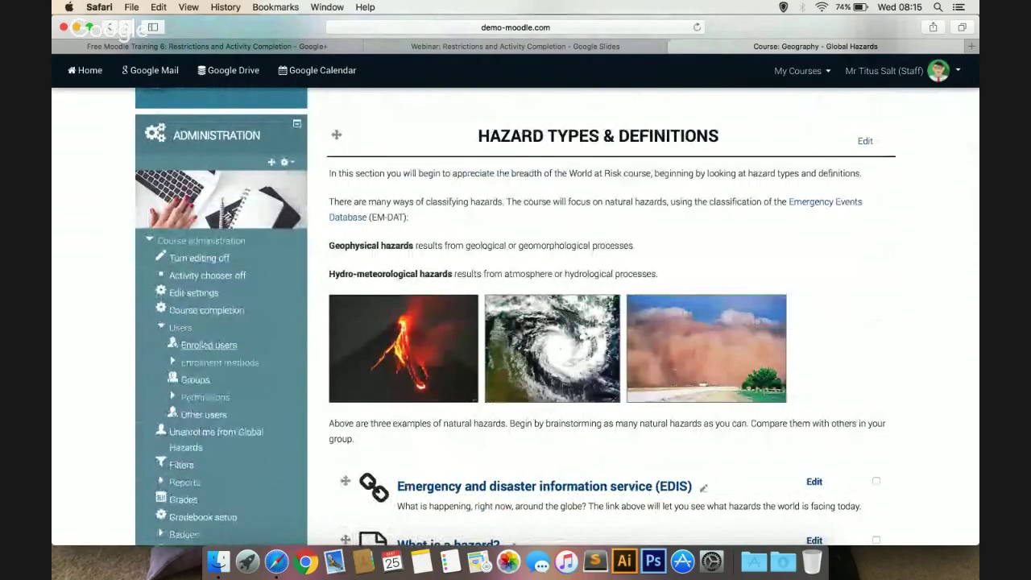
click(202, 346)
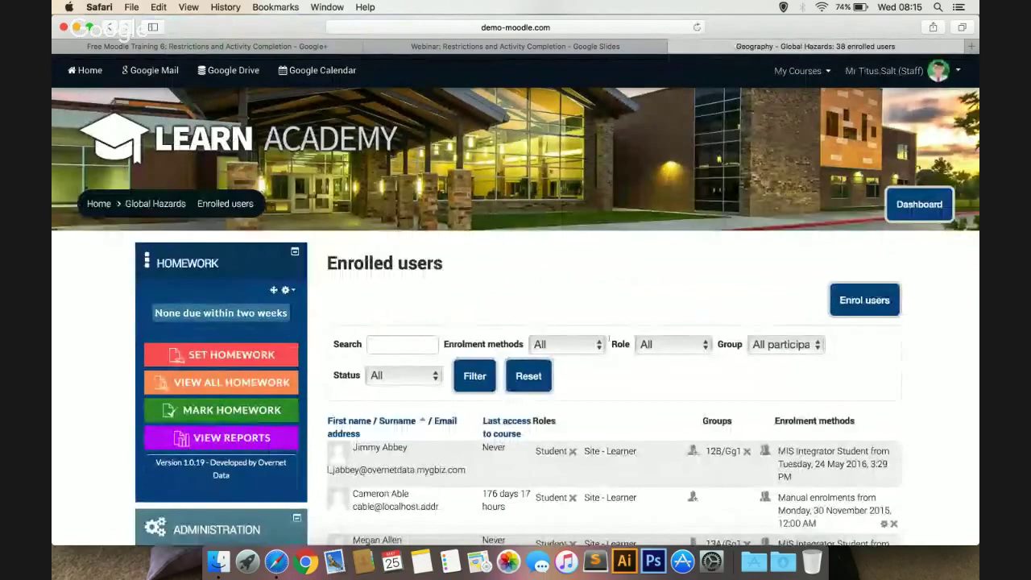
scroll(938, 368, down, 1)
scroll(938, 368, down, 5)
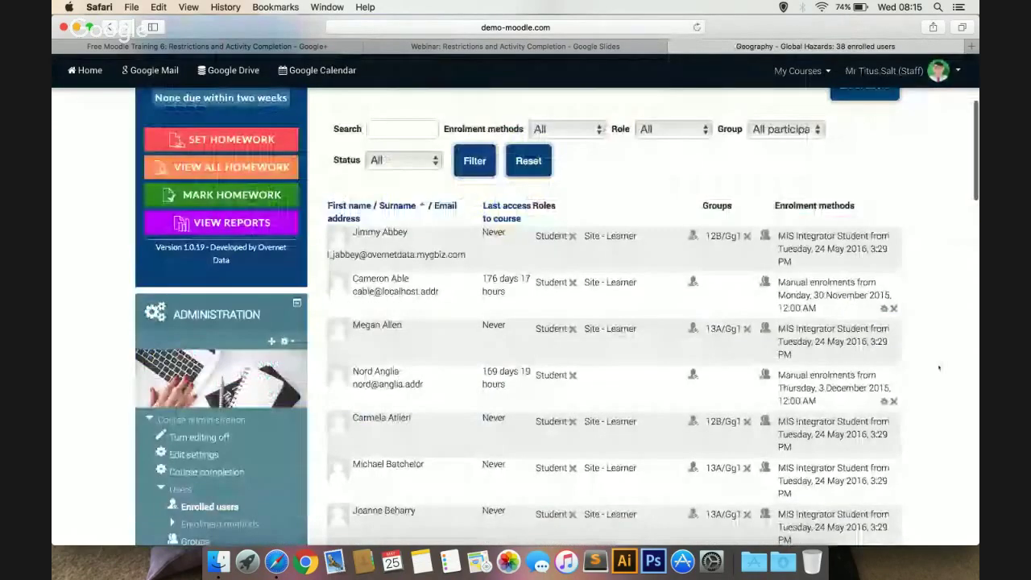
scroll(938, 368, down, 1)
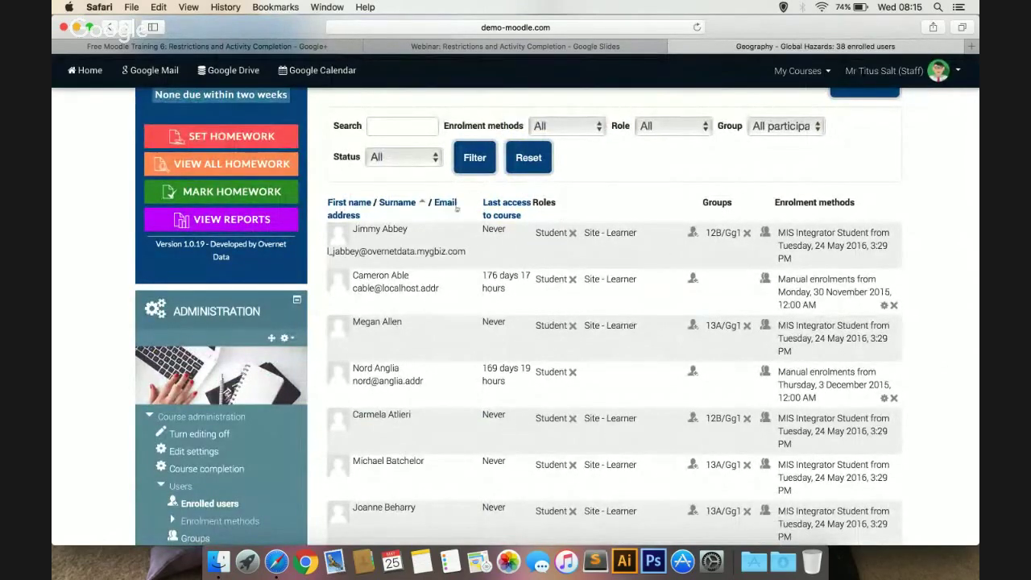
Open the profile of the first listed student, who is in 12B/Gg1
click(339, 233)
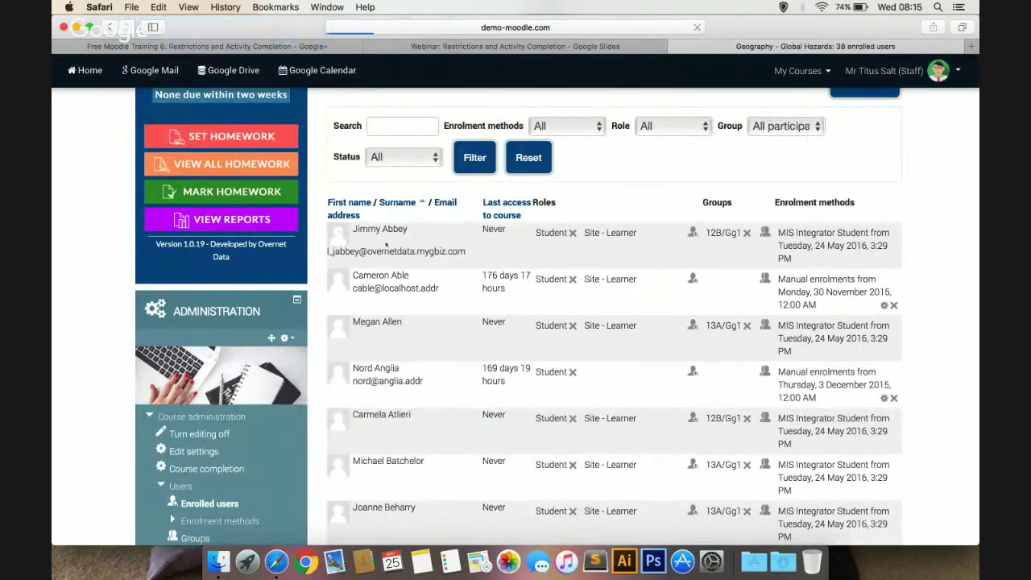
scroll(456, 306, down, 4)
scroll(455, 306, down, 5)
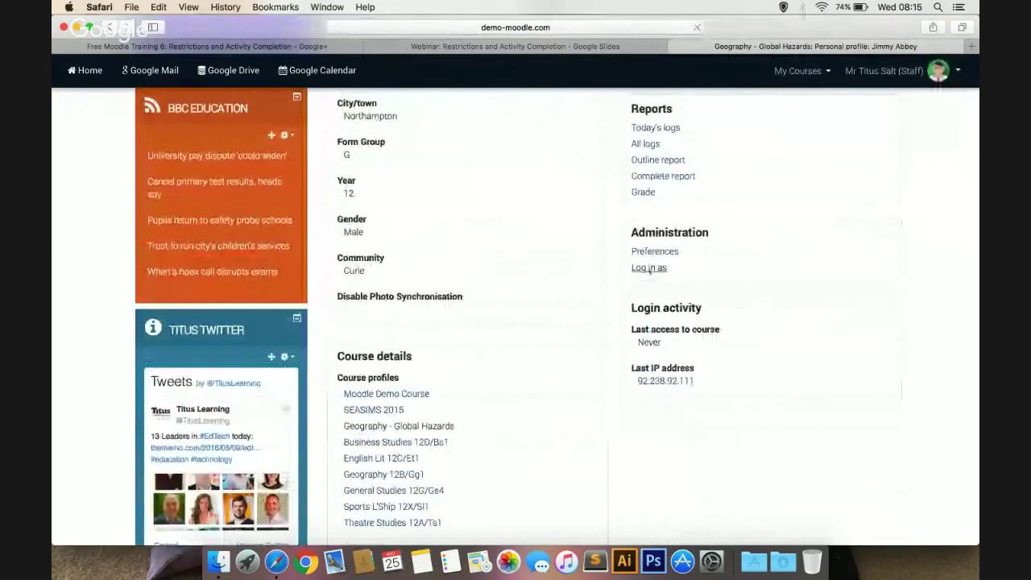
Log in as the 12B/Gg1 student and continue into the Global Hazards course
click(649, 269)
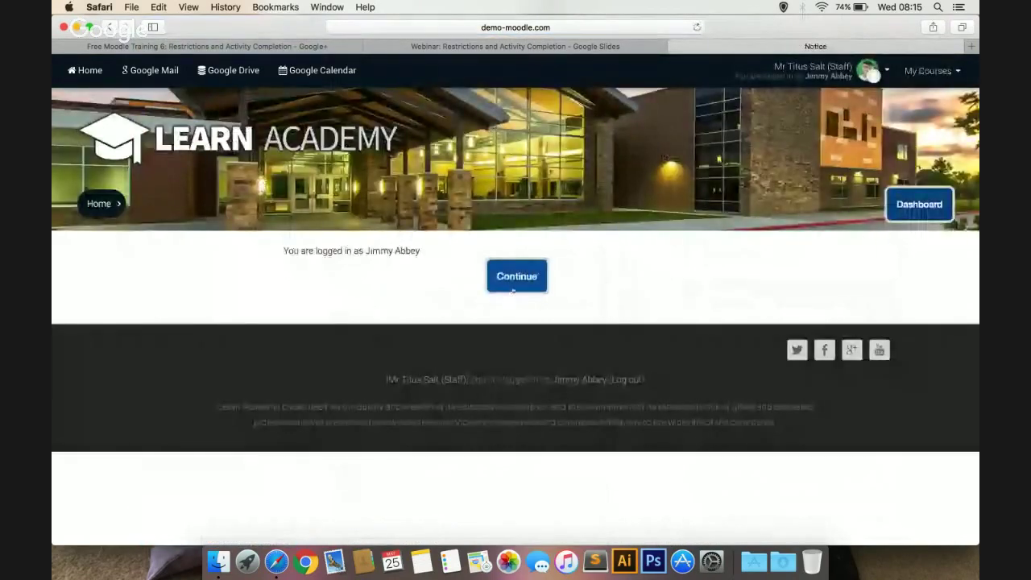
click(512, 282)
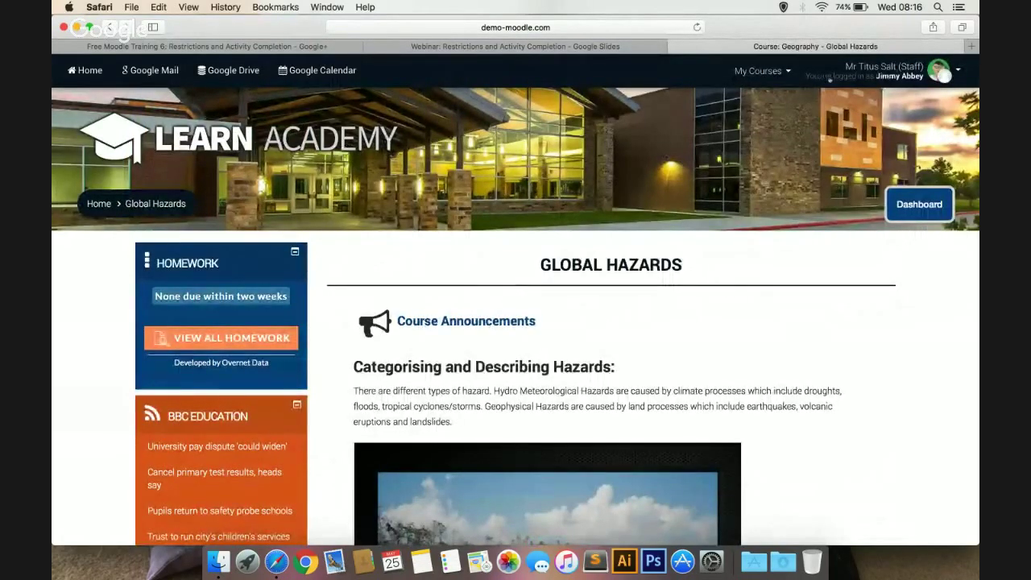
scroll(942, 75, down, 10)
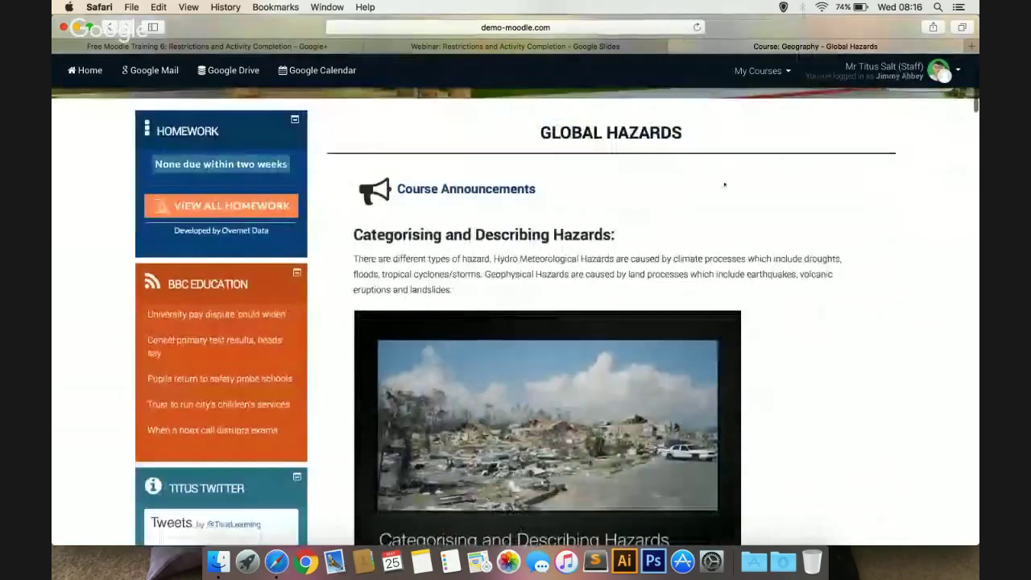
scroll(724, 184, down, 10)
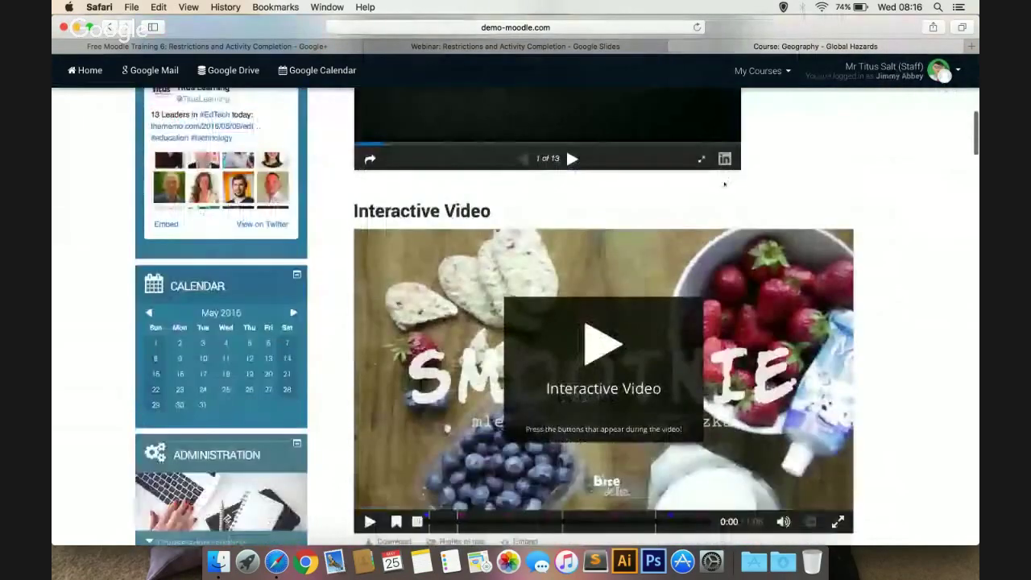
scroll(724, 183, down, 5)
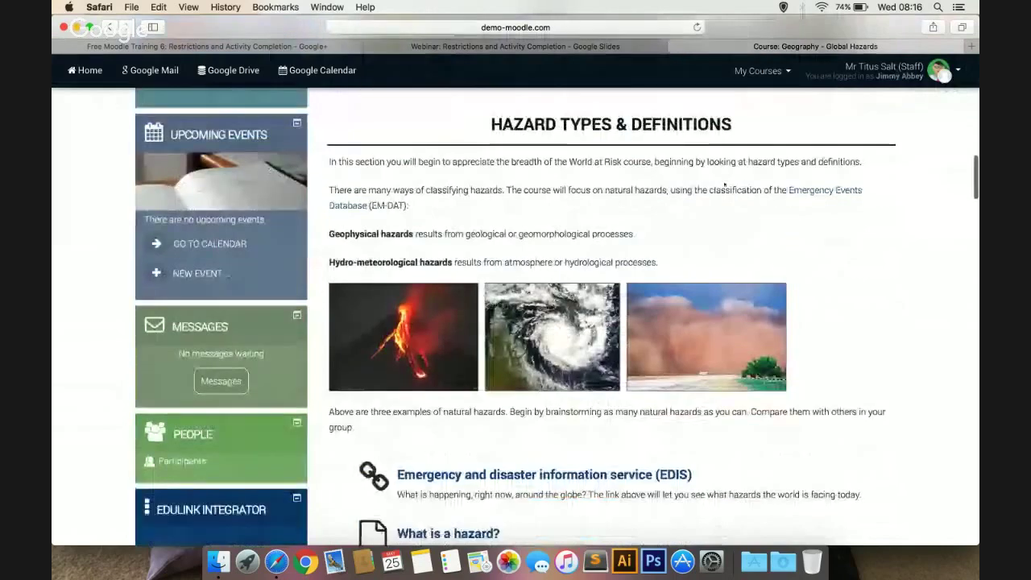
scroll(724, 183, down, 3)
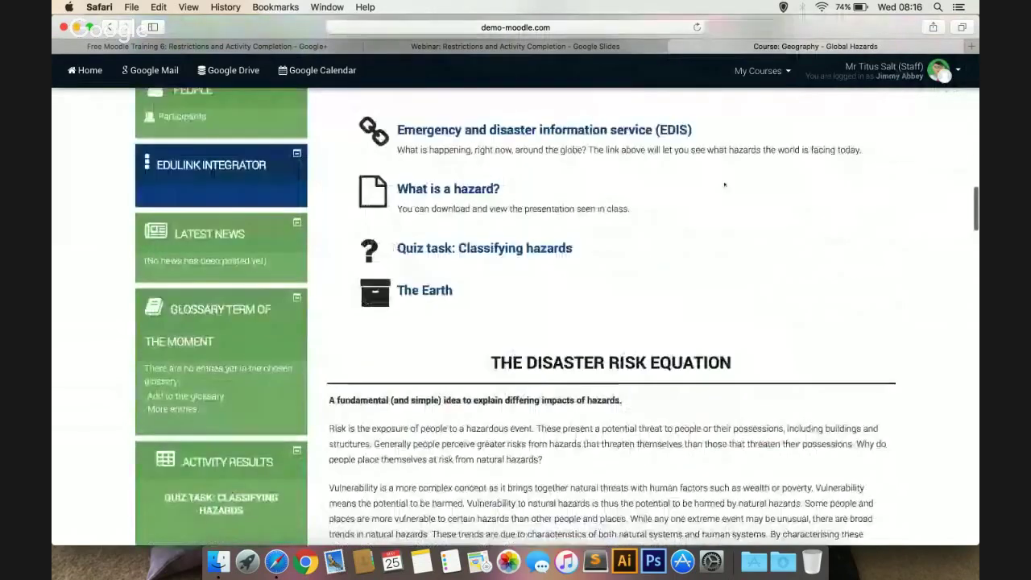
scroll(724, 184, down, 10)
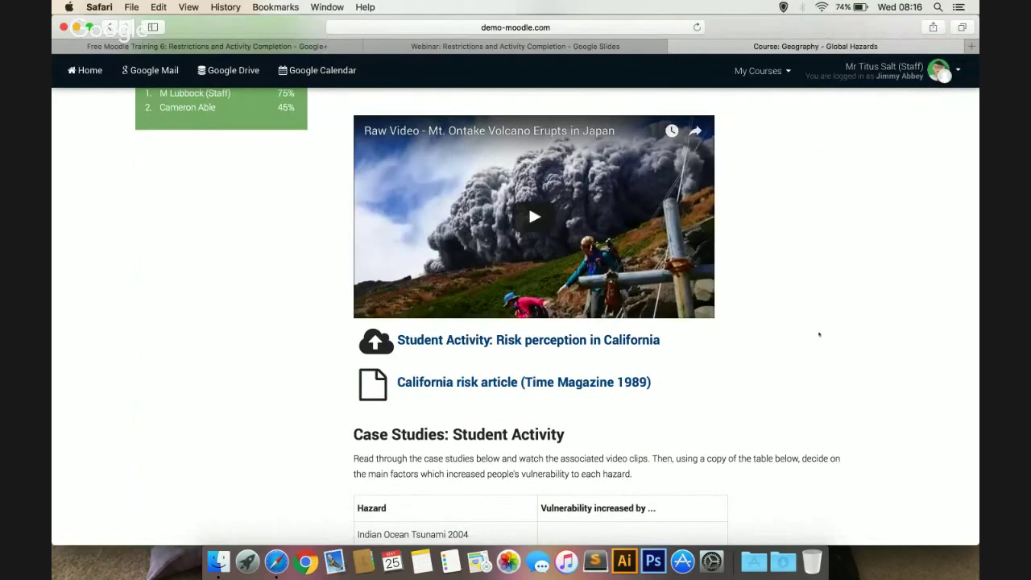
scroll(819, 335, up, 15)
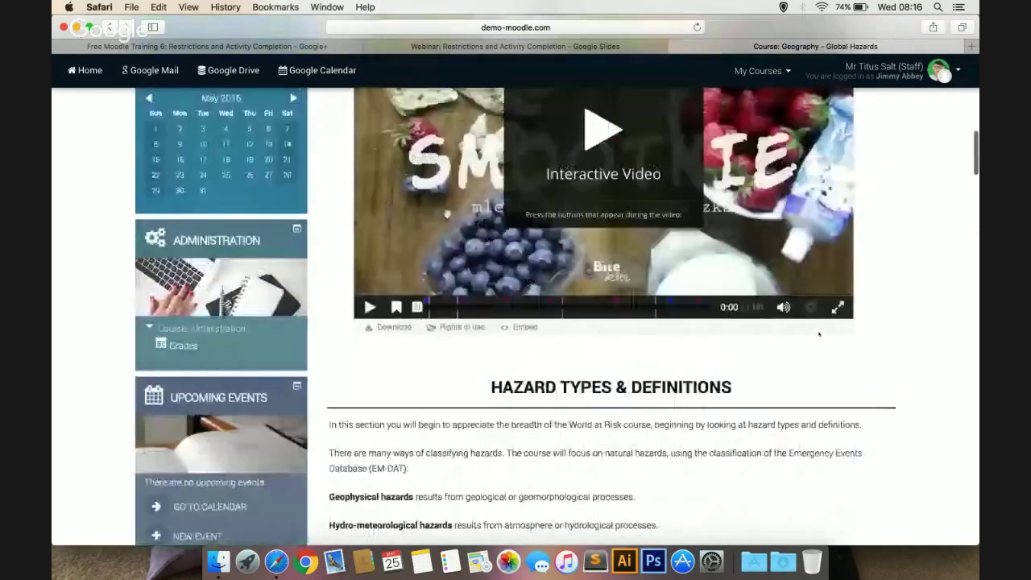
scroll(819, 334, up, 5)
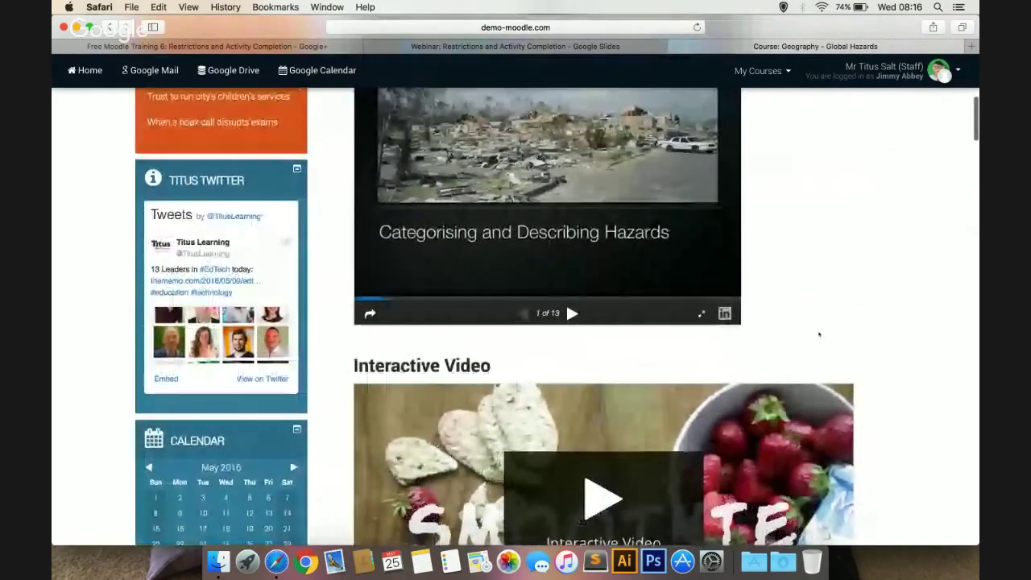
scroll(819, 334, up, 5)
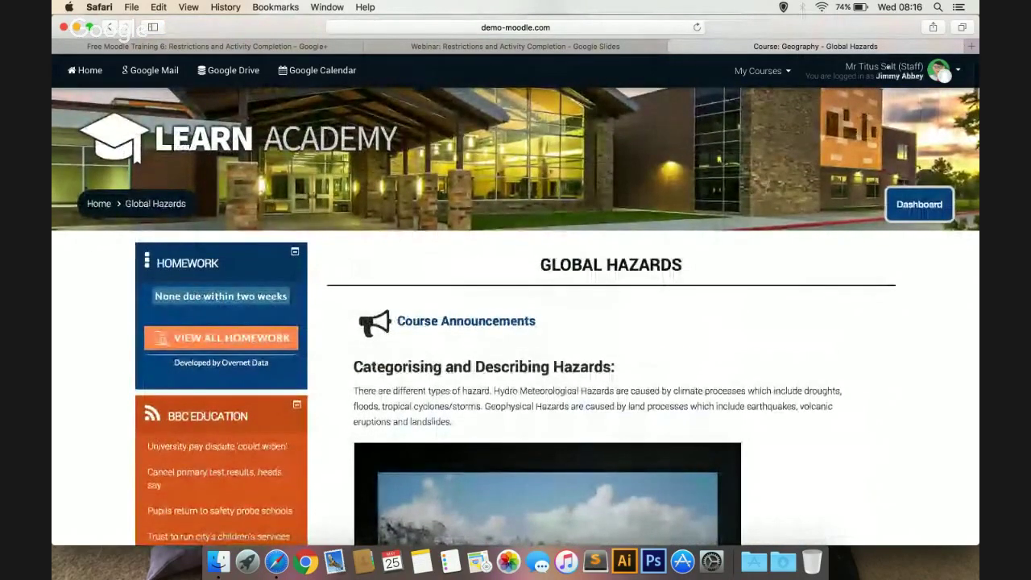
Log out of the student session and sign back in with the saved staff account
click(888, 71)
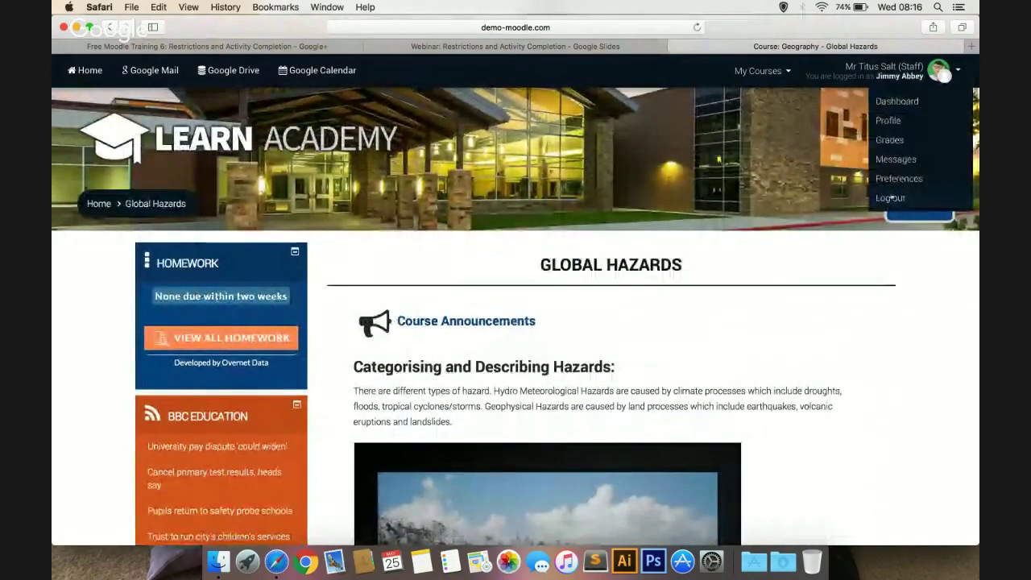
click(891, 197)
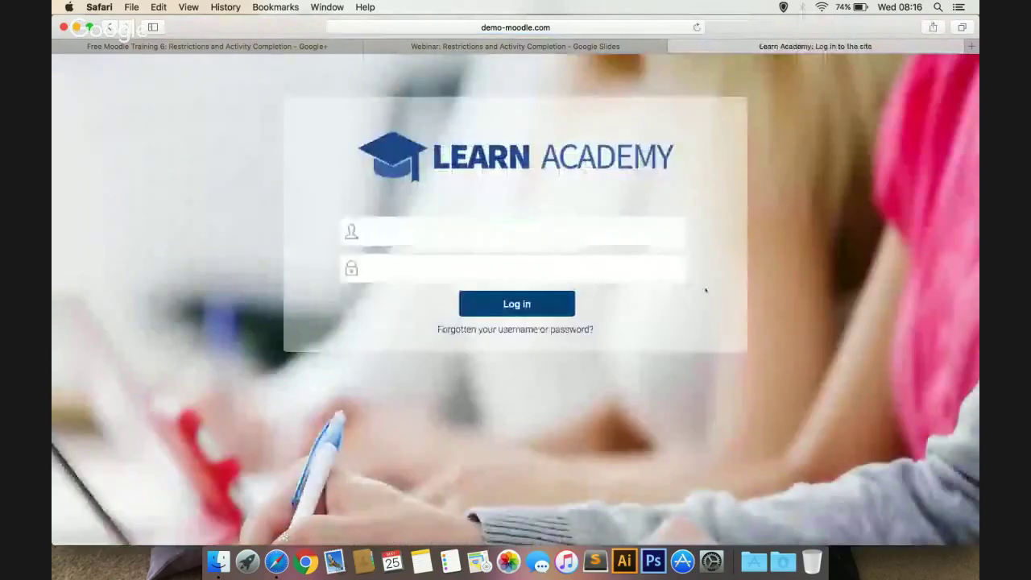
click(544, 231)
click(386, 261)
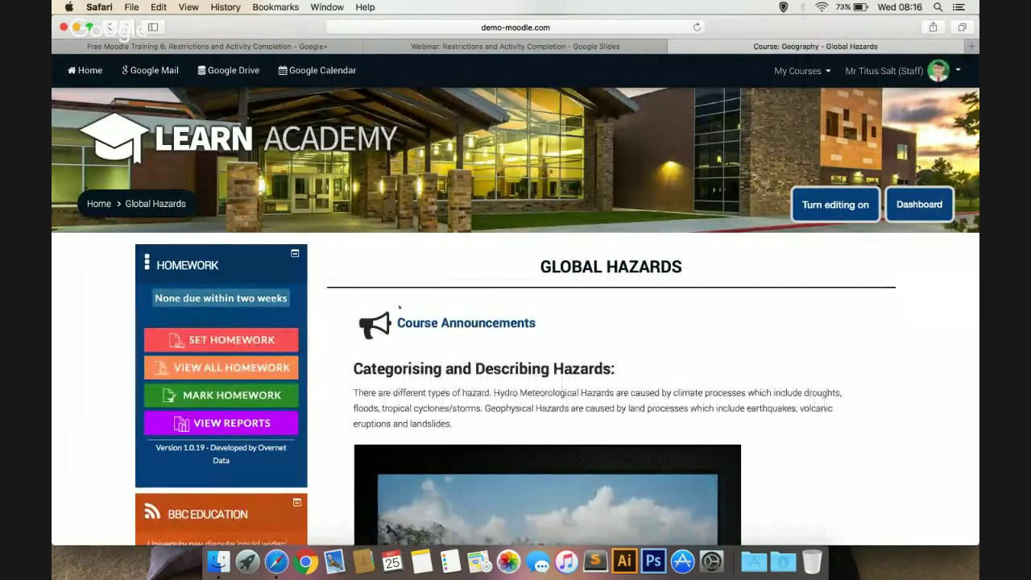
Open Site administration > Users > Accounts > Browse list of users
scroll(399, 306, down, 15)
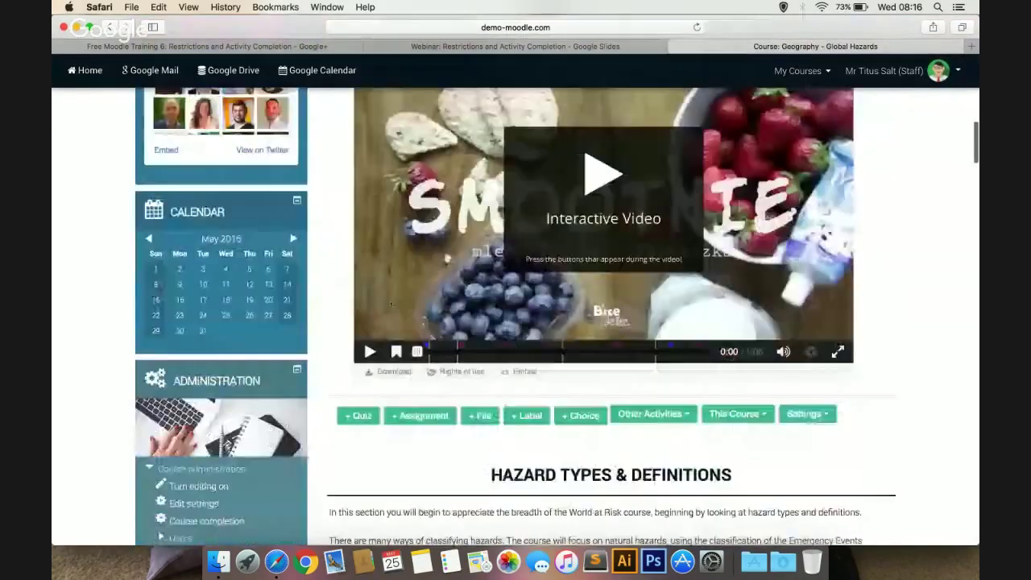
scroll(390, 304, down, 5)
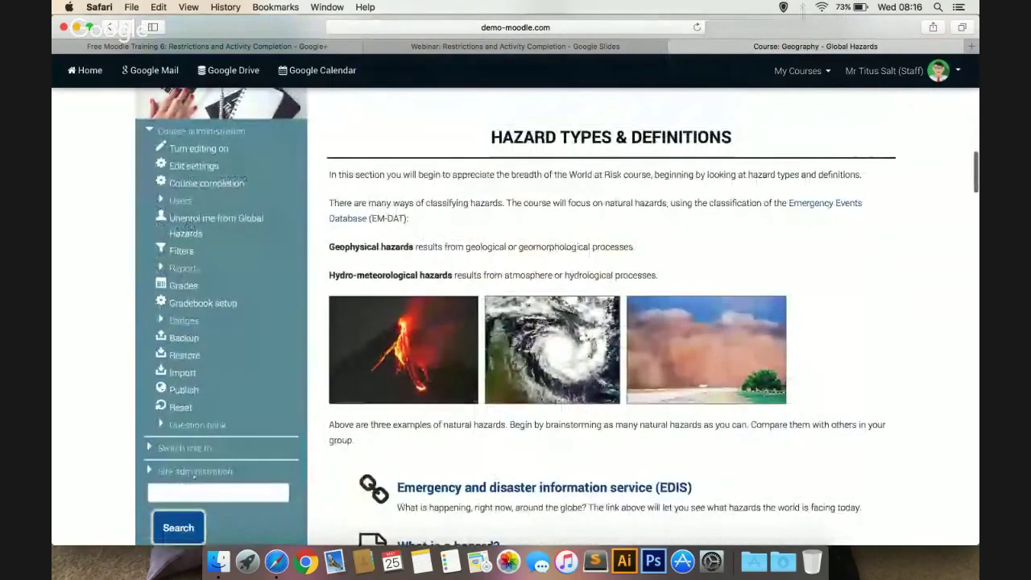
click(194, 472)
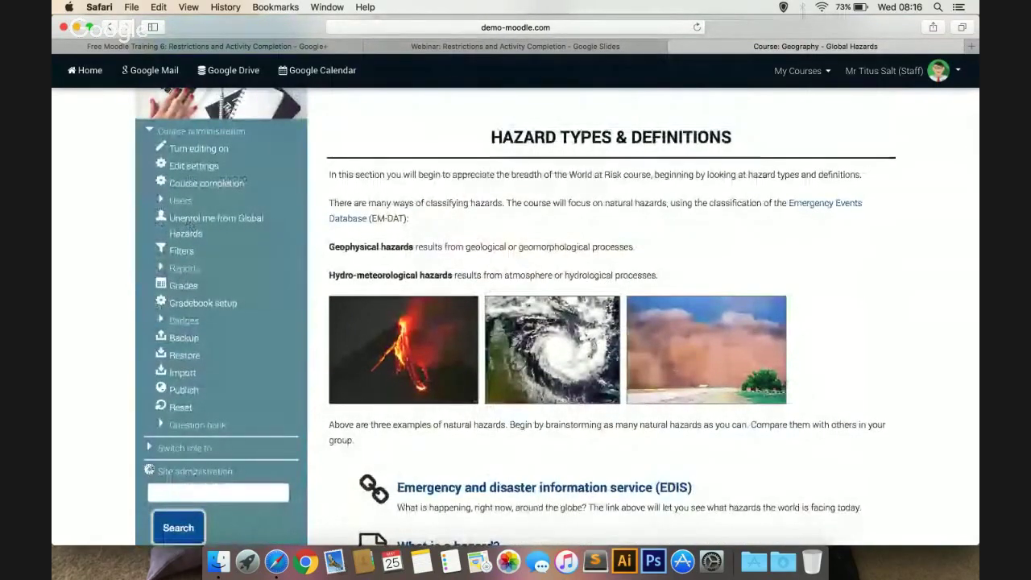
scroll(195, 471, down, 2)
click(181, 455)
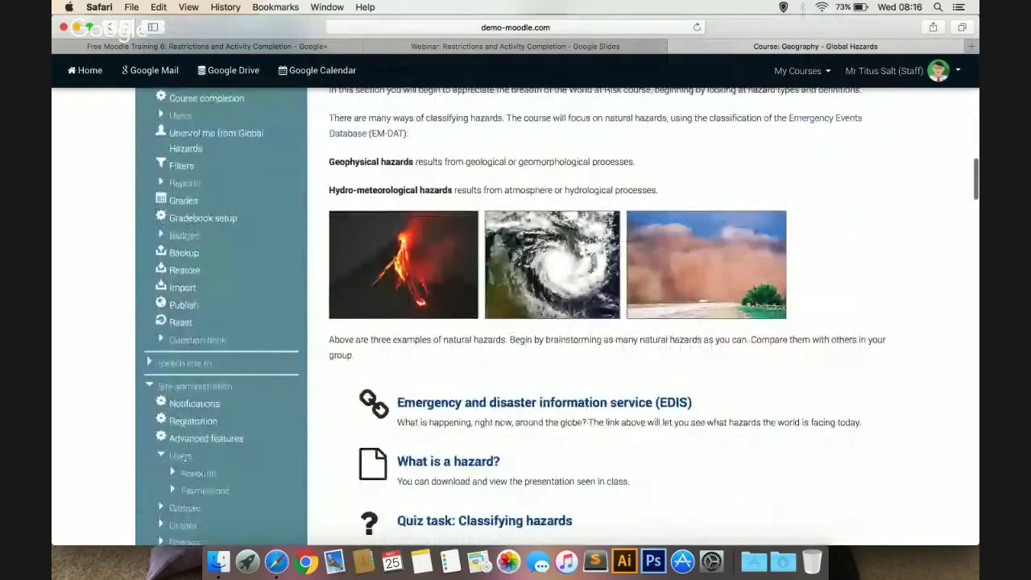
click(199, 474)
click(230, 490)
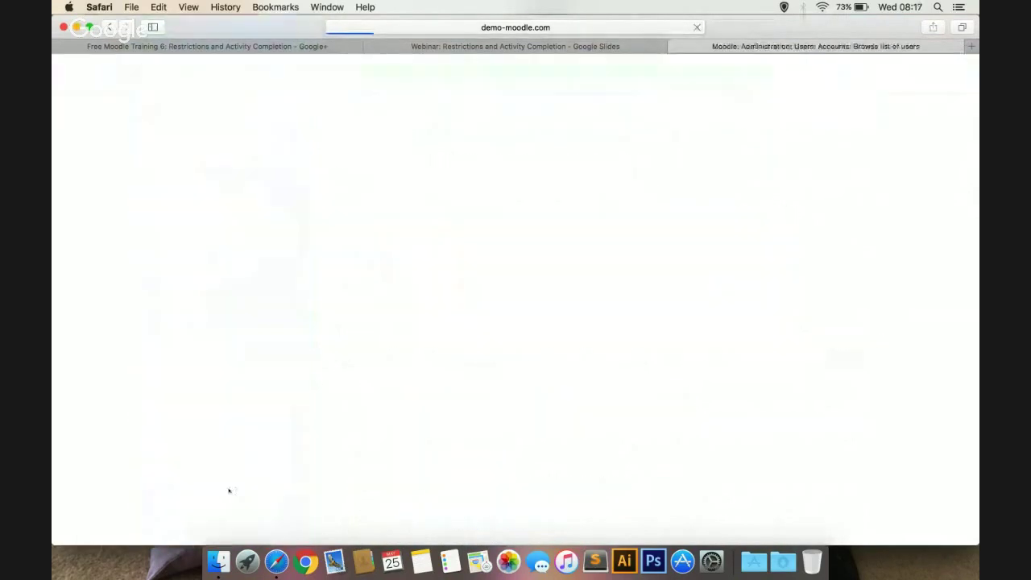
Filter the users by the student's full name and open their profile for editing
scroll(578, 325, down, 1)
scroll(578, 325, down, 1)
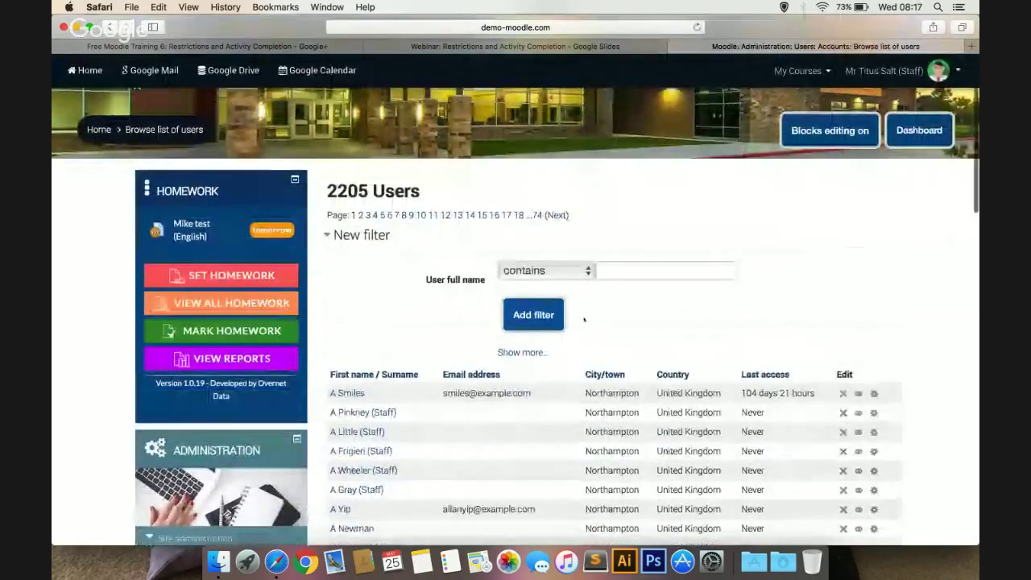
click(633, 270)
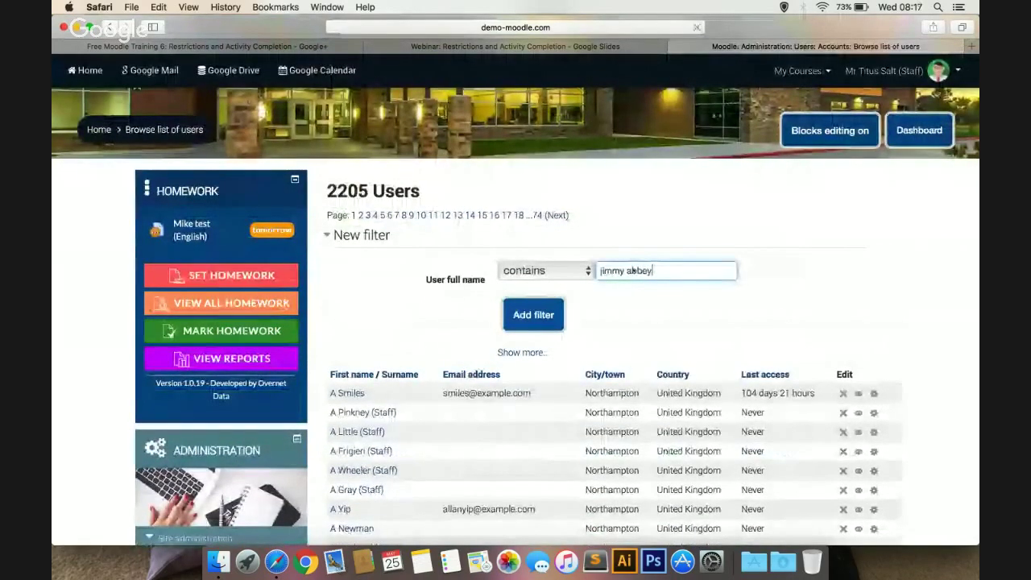
key(Return)
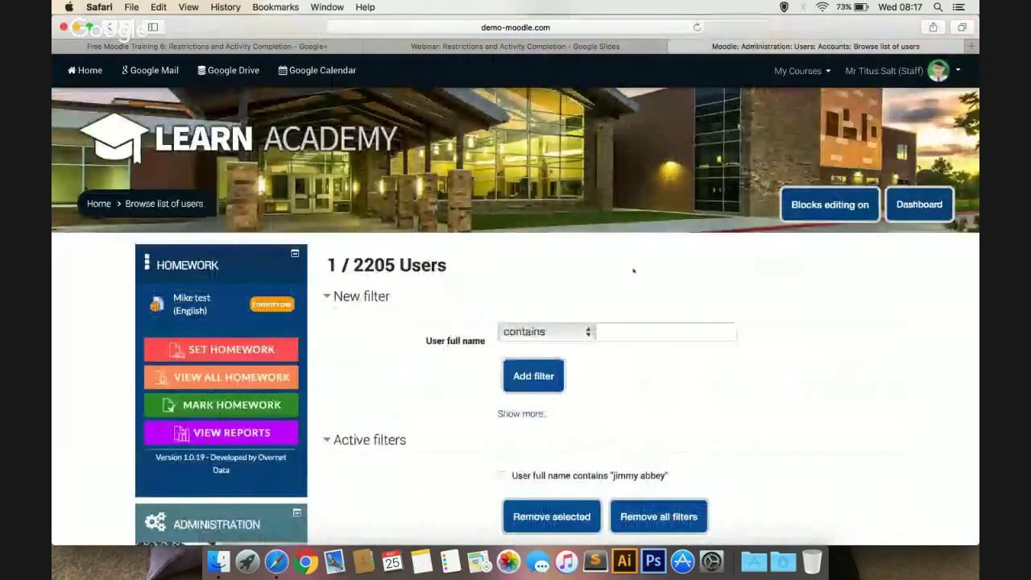
scroll(652, 401, down, 5)
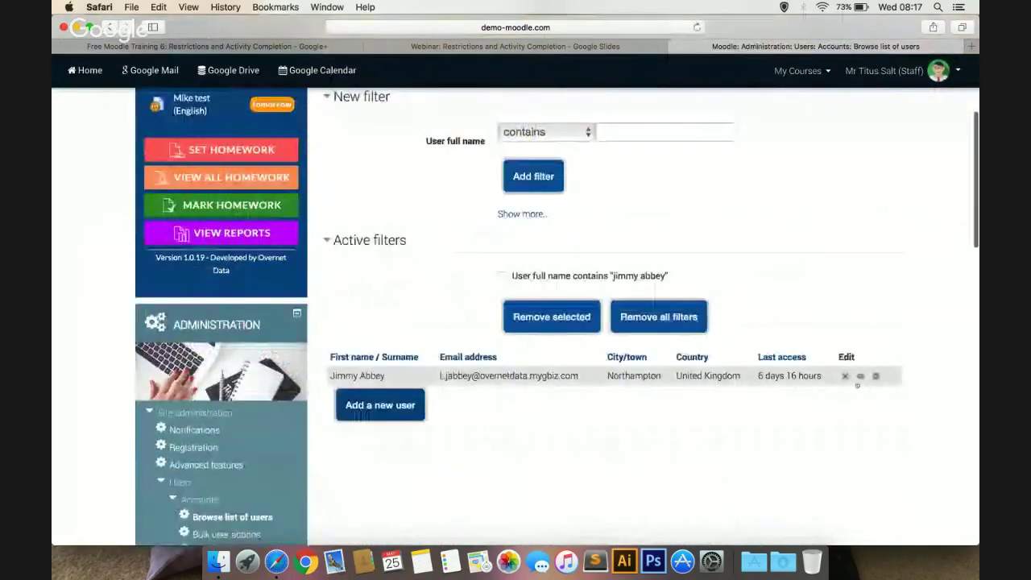
click(876, 376)
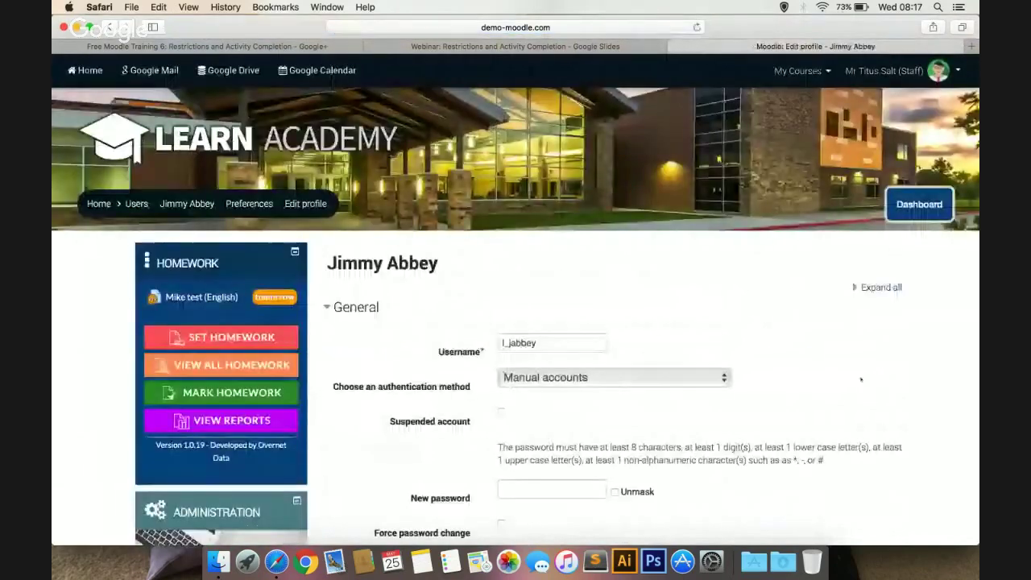
scroll(766, 296, down, 5)
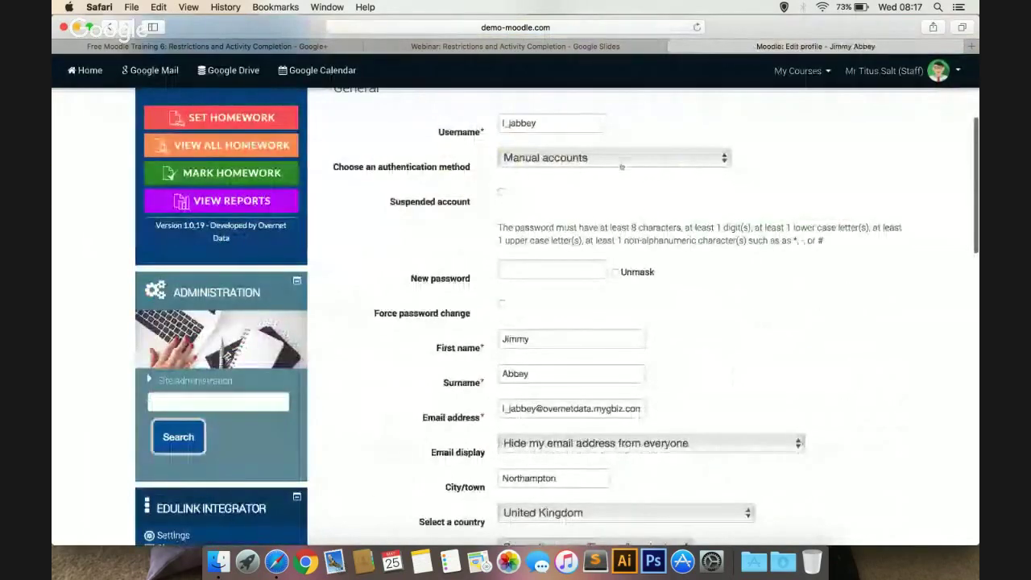
scroll(532, 201, down, 4)
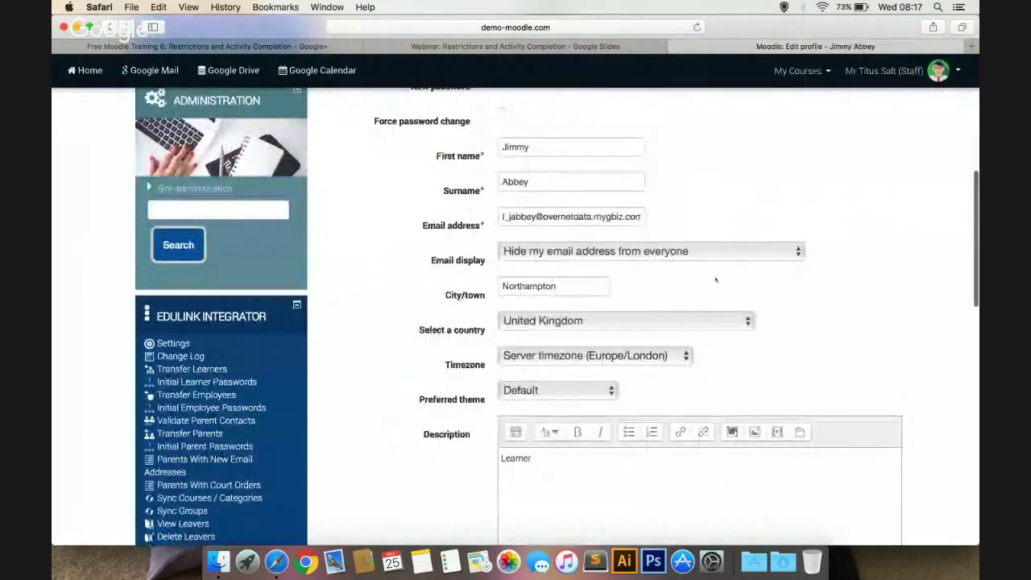
scroll(716, 280, down, 5)
scroll(715, 279, down, 7)
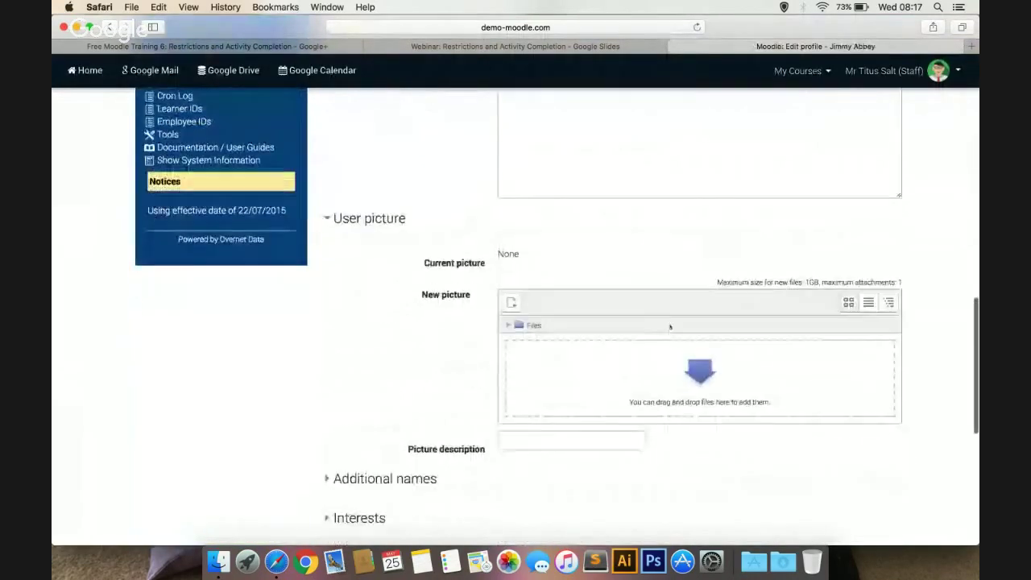
scroll(670, 326, down, 1)
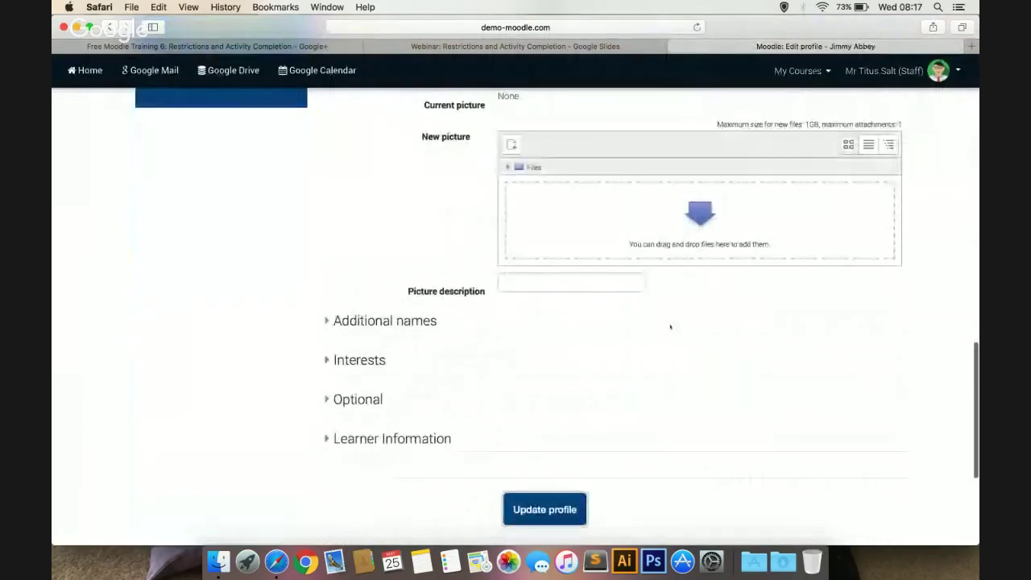
click(359, 399)
scroll(358, 398, down, 8)
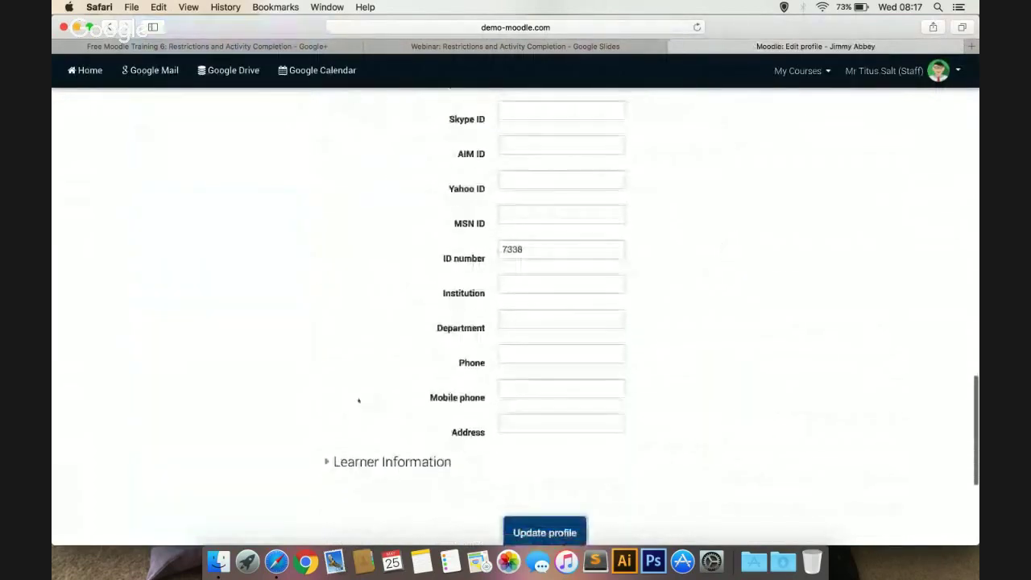
click(359, 463)
scroll(362, 465, down, 3)
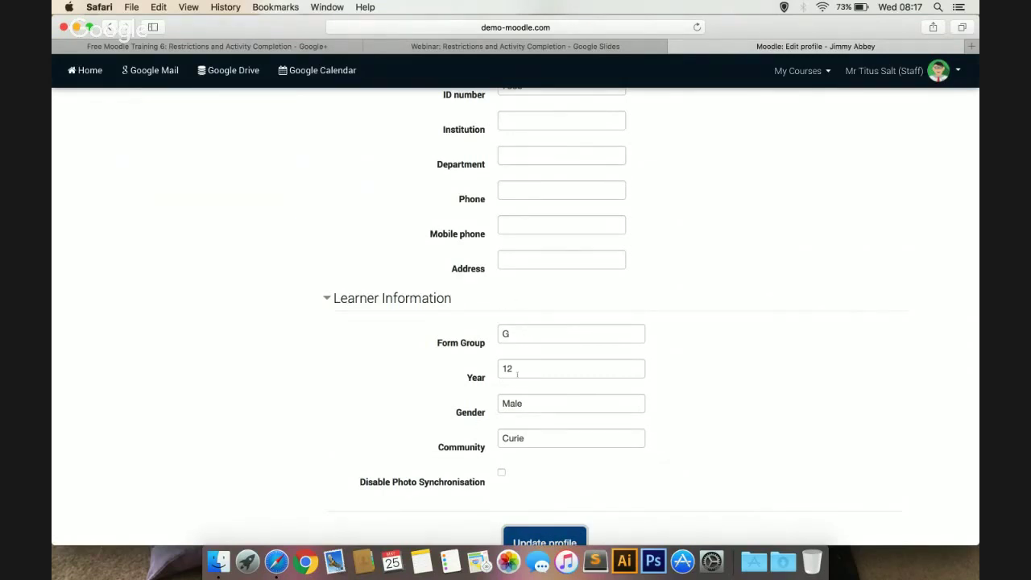
scroll(448, 446, up, 15)
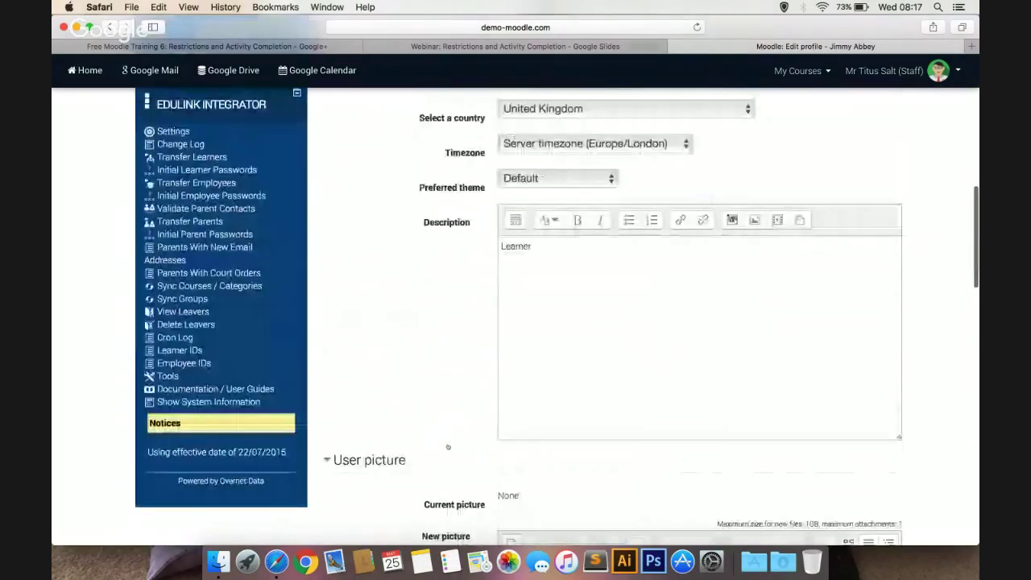
scroll(447, 446, up, 10)
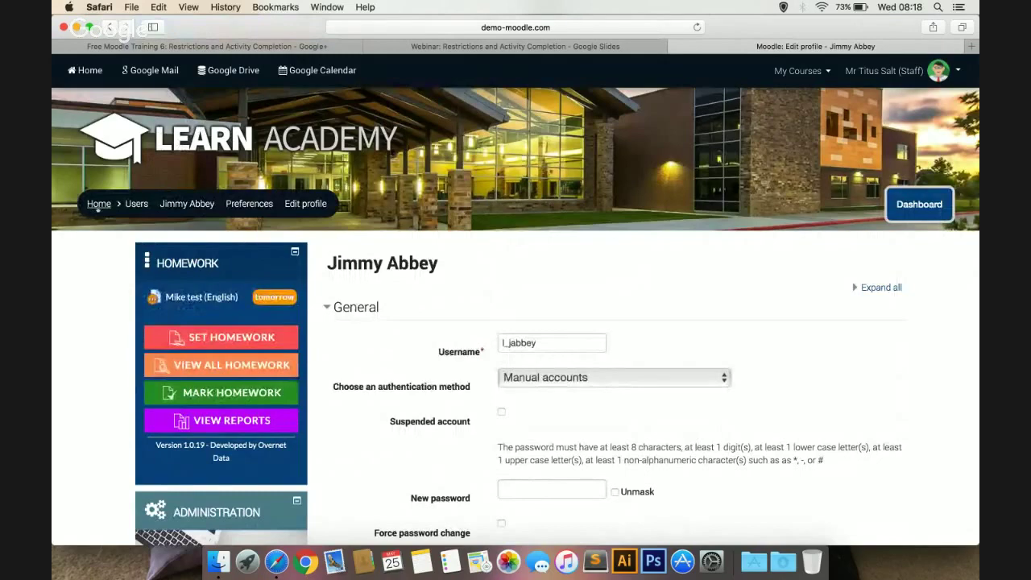
Go from the site home page back into the Global Hazards course
click(100, 204)
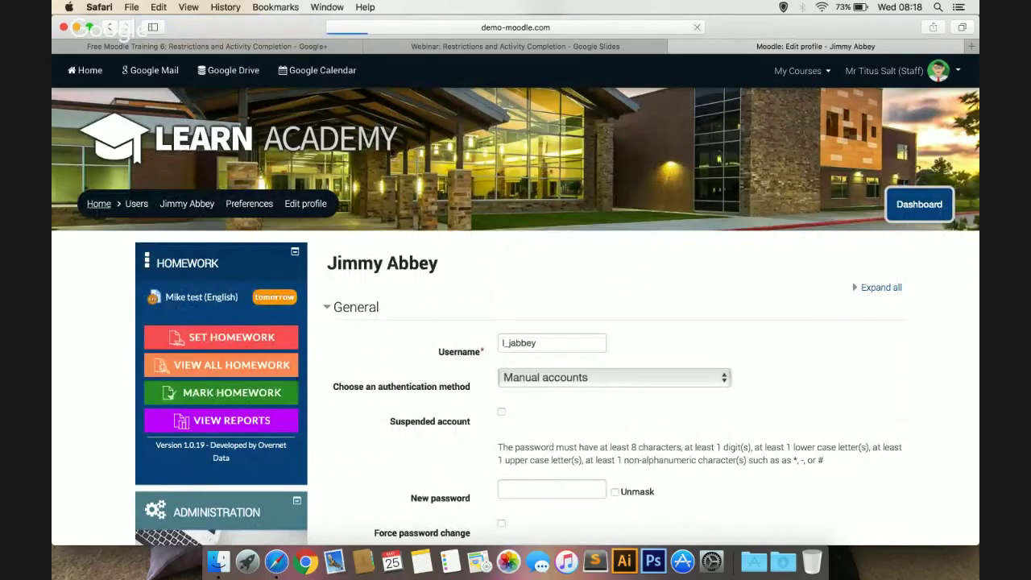
scroll(520, 358, down, 1)
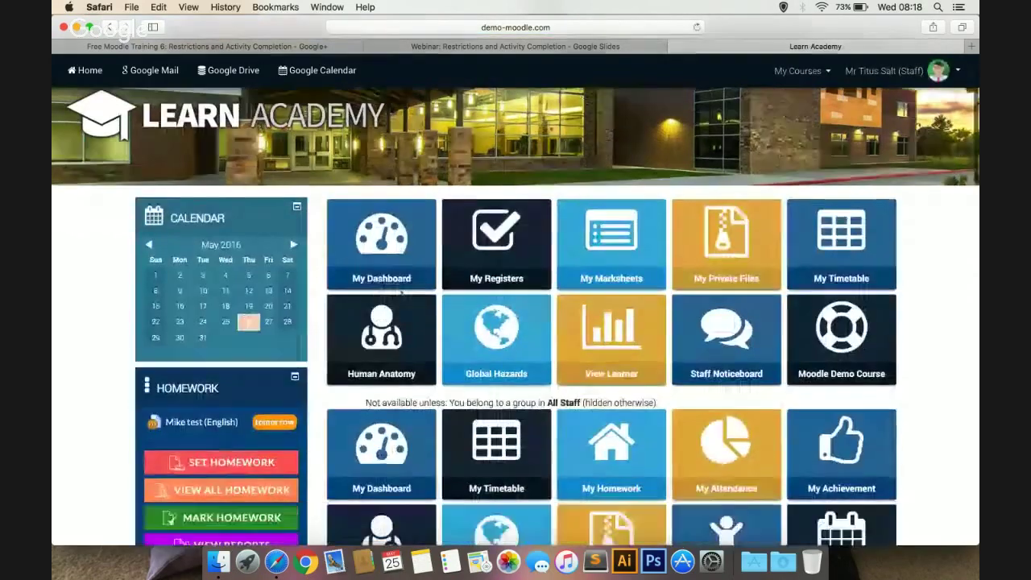
click(520, 358)
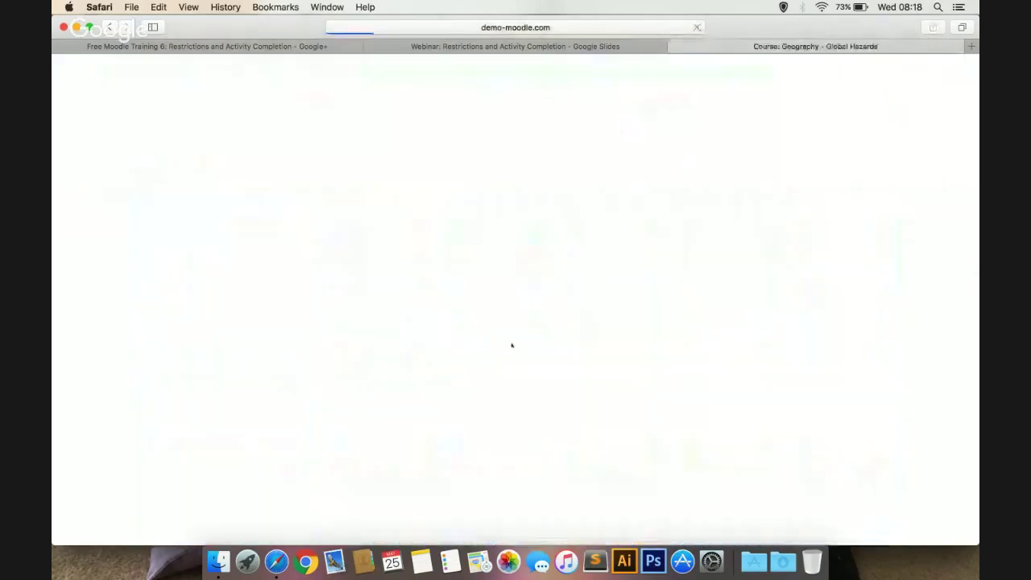
scroll(511, 344, down, 15)
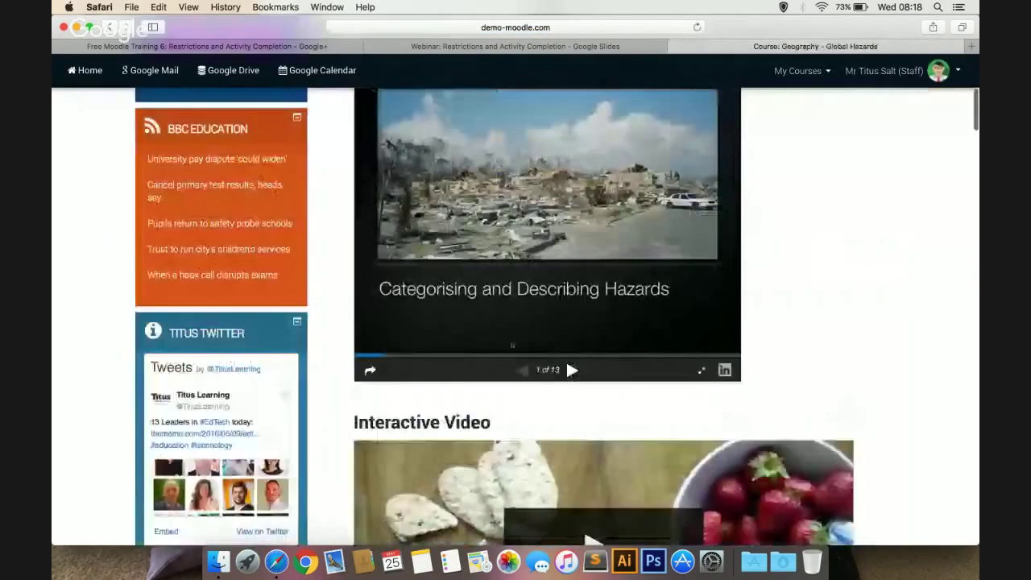
scroll(512, 345, down, 10)
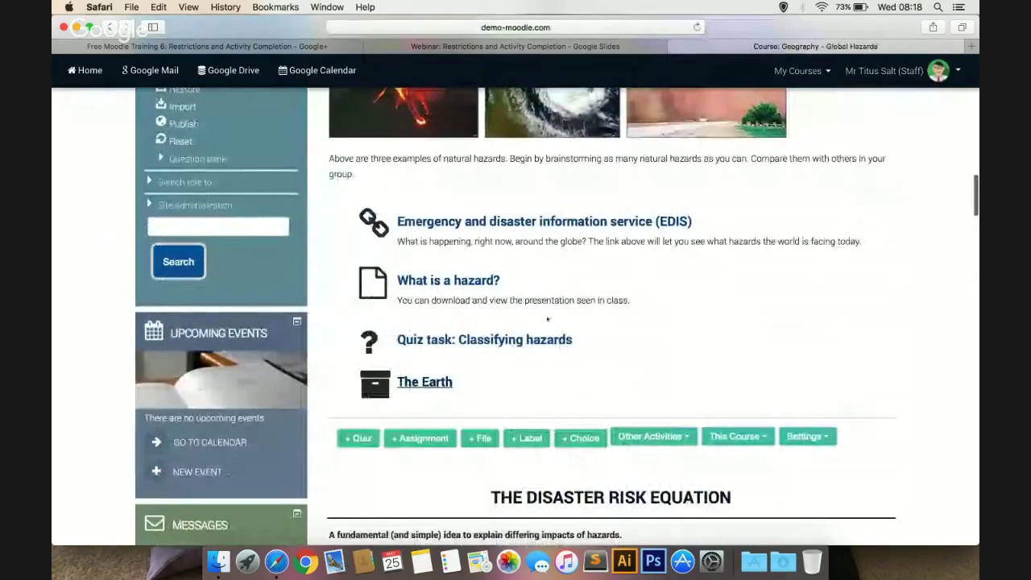
scroll(642, 279, up, 10)
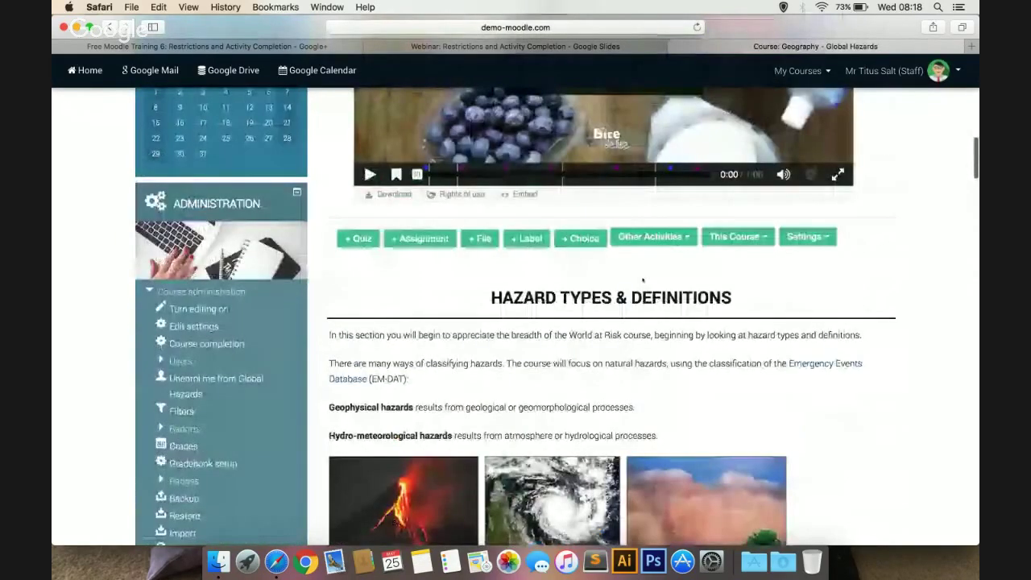
scroll(642, 280, up, 15)
Turn editing on and bring the Hazard Types & Definitions activities into view
click(833, 203)
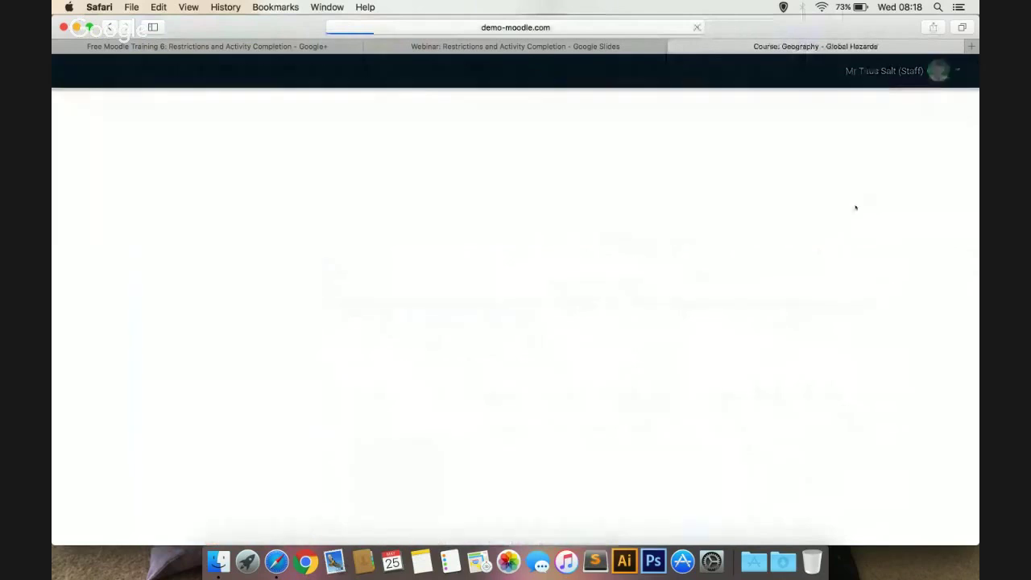
scroll(774, 346, down, 10)
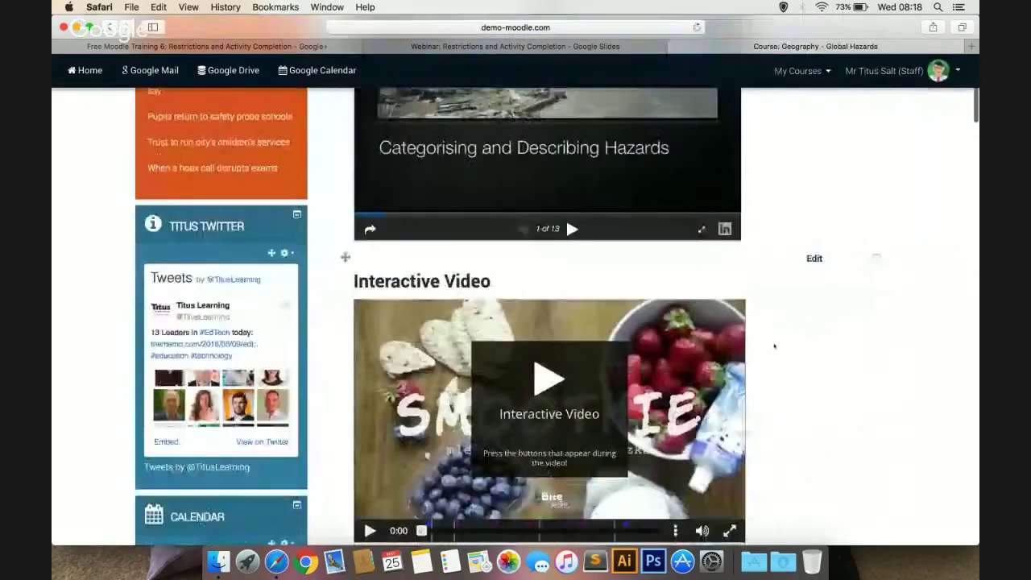
scroll(774, 346, down, 5)
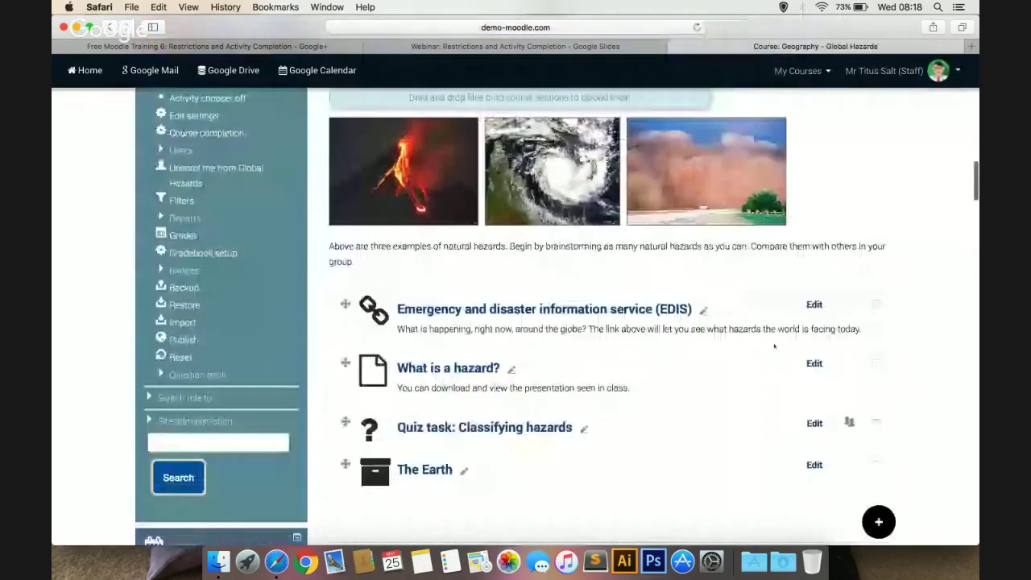
Open the What is a hazard? file's settings and expand Restrict access
click(814, 363)
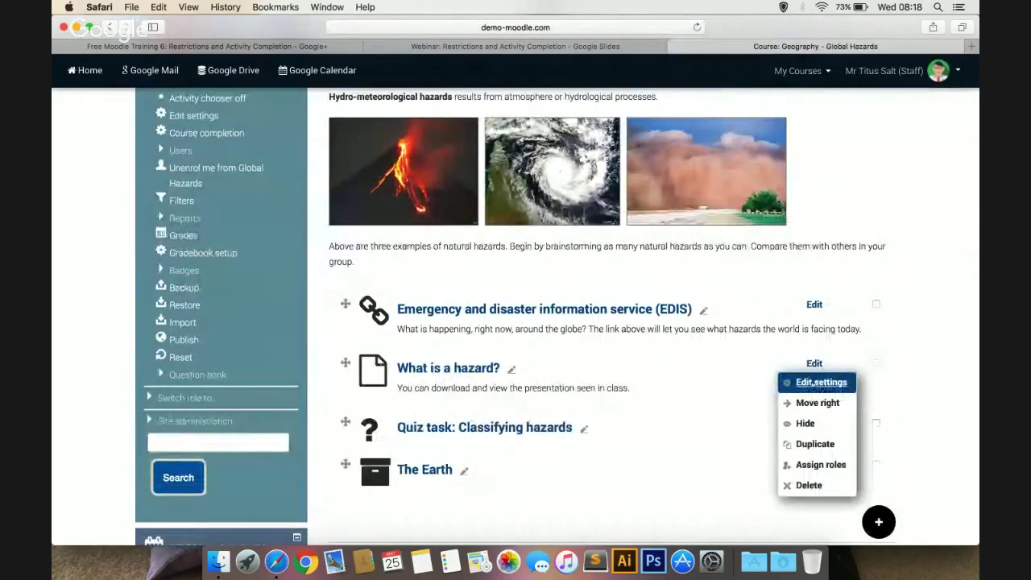
click(821, 383)
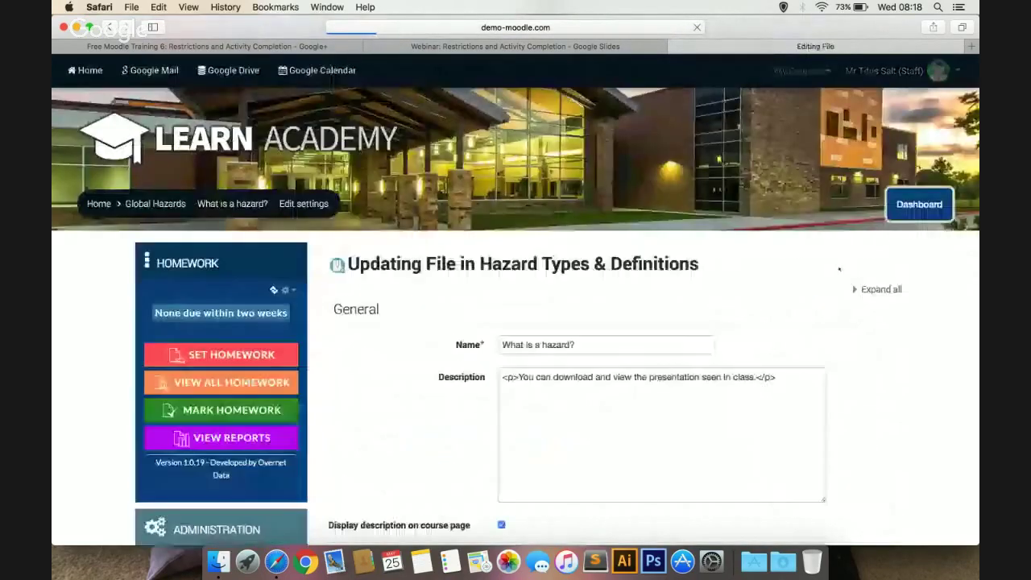
scroll(852, 300, down, 10)
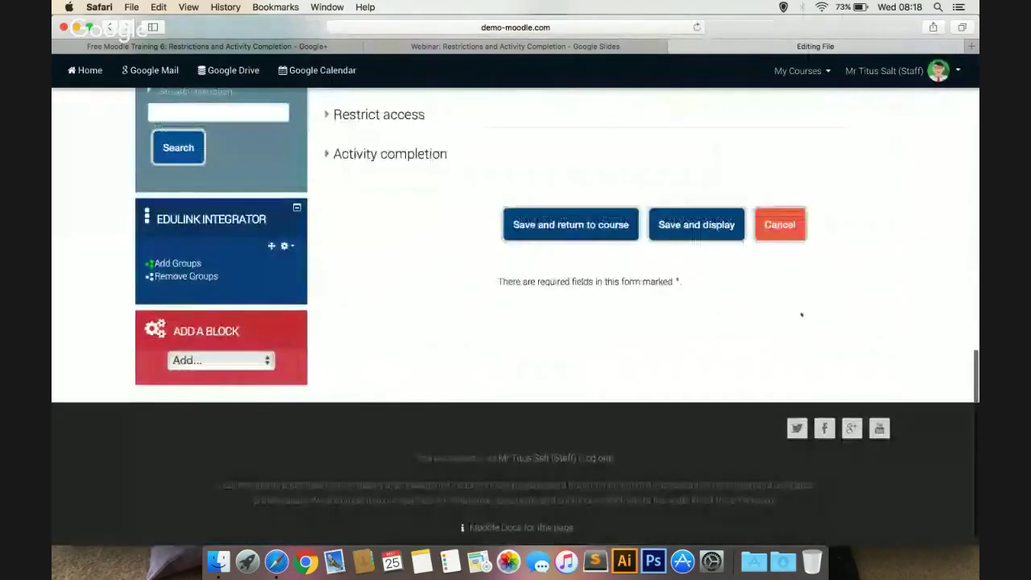
scroll(506, 281, up, 3)
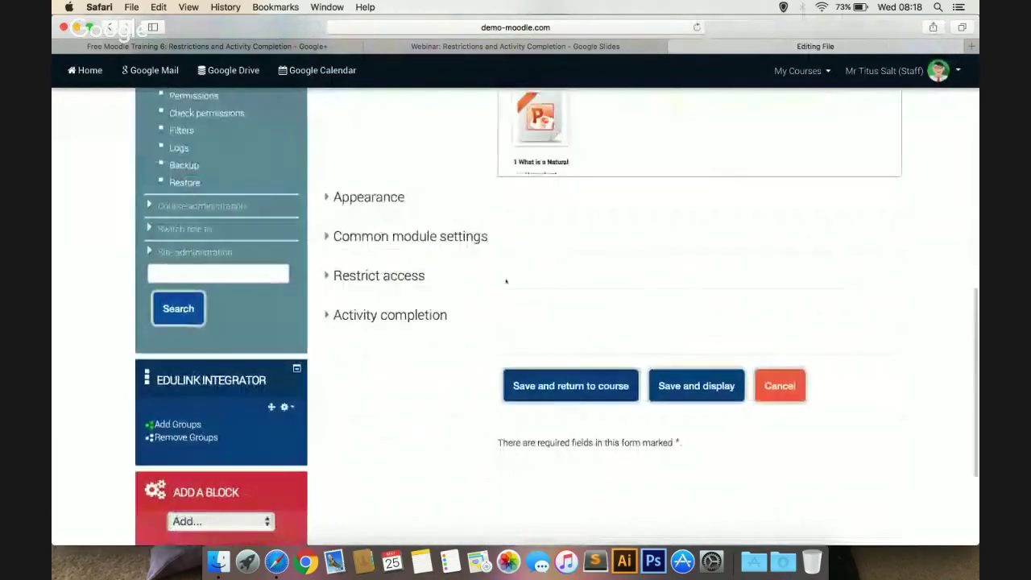
click(377, 277)
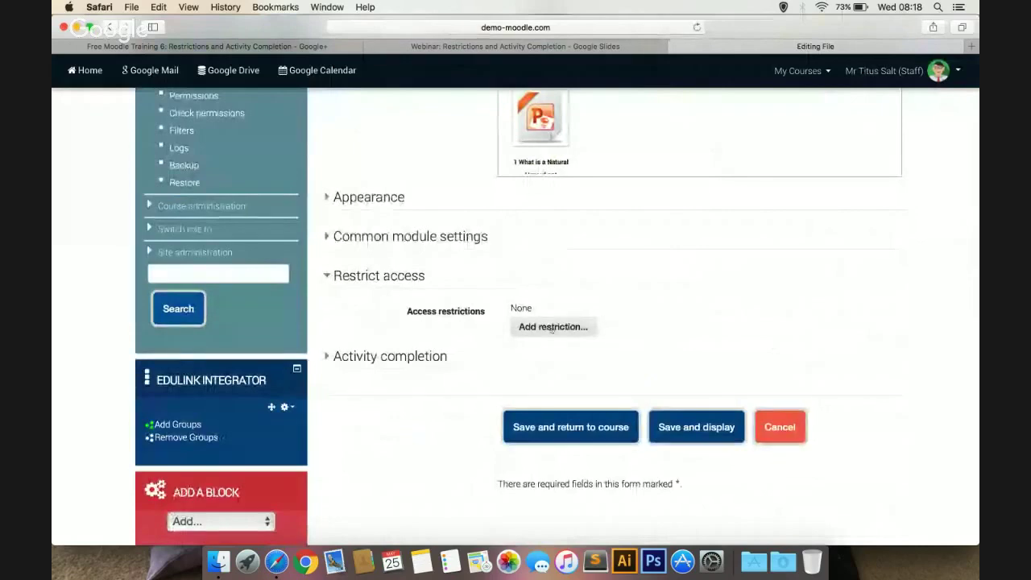
Add a user profile restriction requiring Year equal to 12, then save and return
click(552, 327)
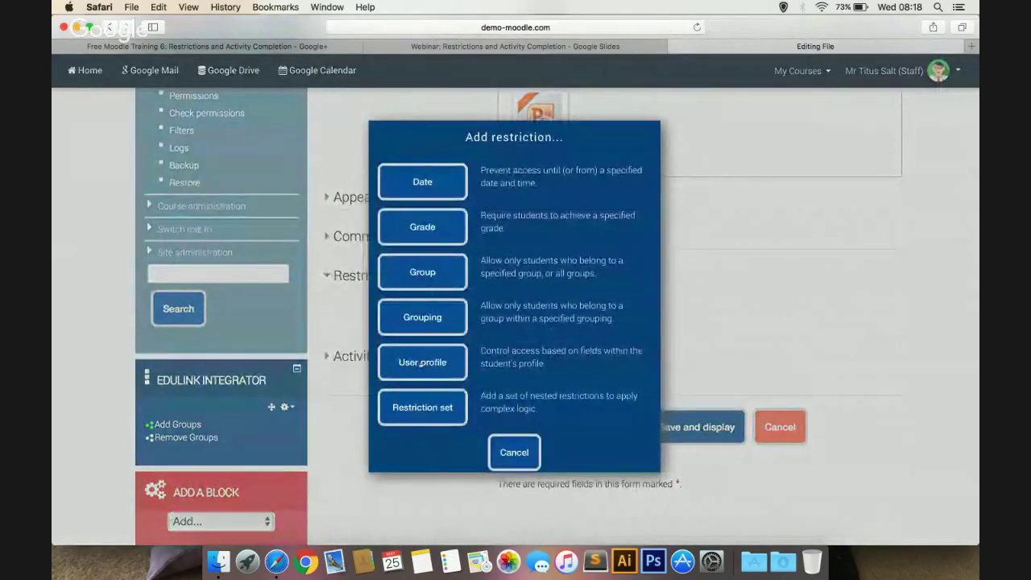
click(423, 363)
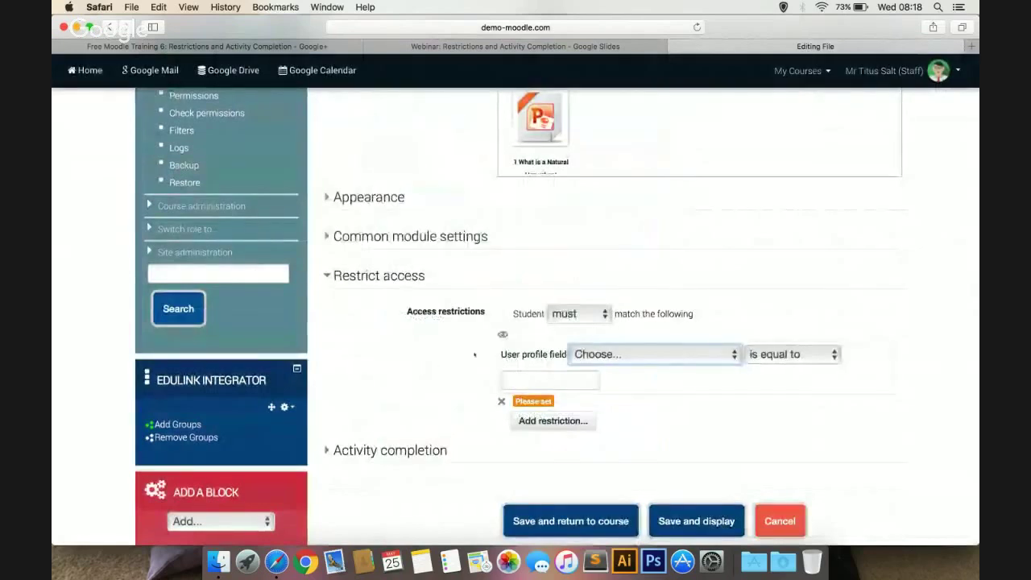
click(652, 354)
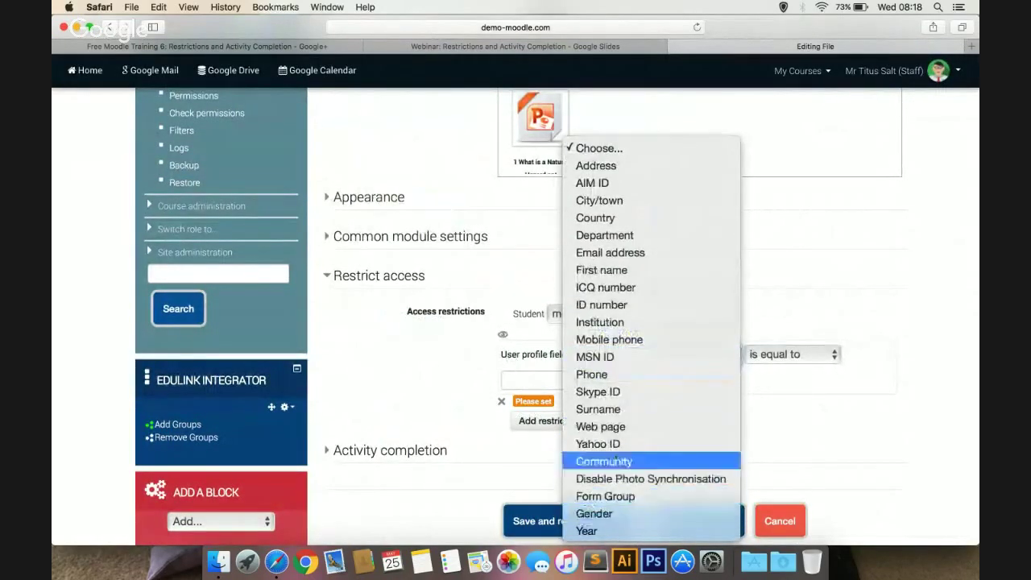
click(612, 531)
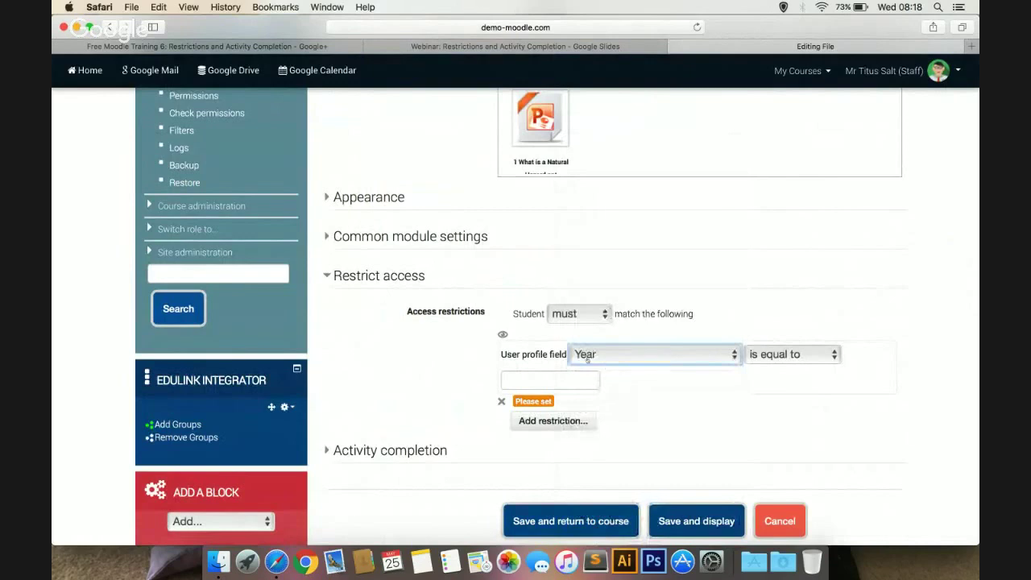
click(538, 384)
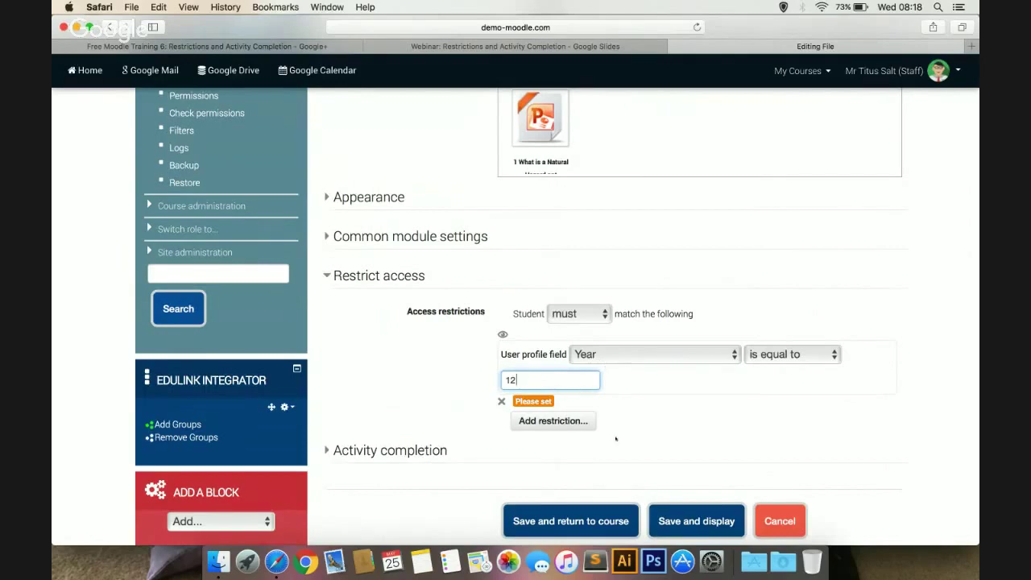
click(596, 522)
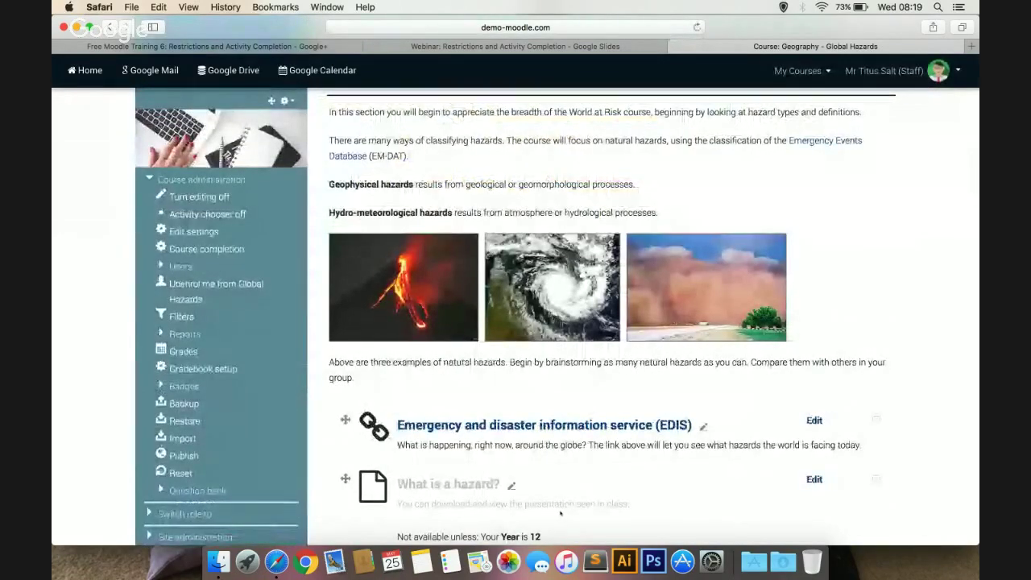
Check the Year 12 restriction note on 'What is a hazard?', then open the course's Enrolled users list
scroll(720, 403, down, 2)
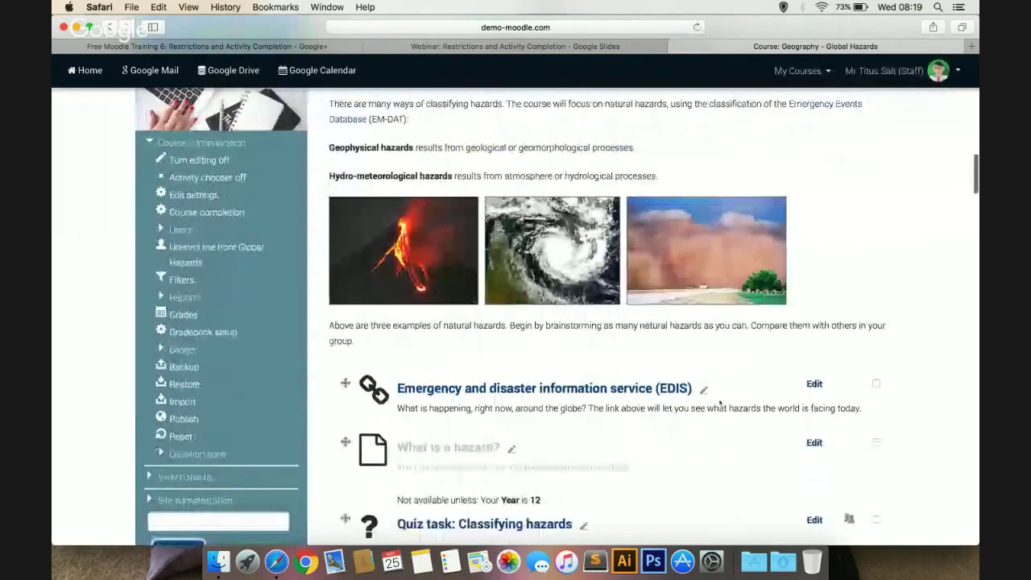
scroll(684, 290, up, 3)
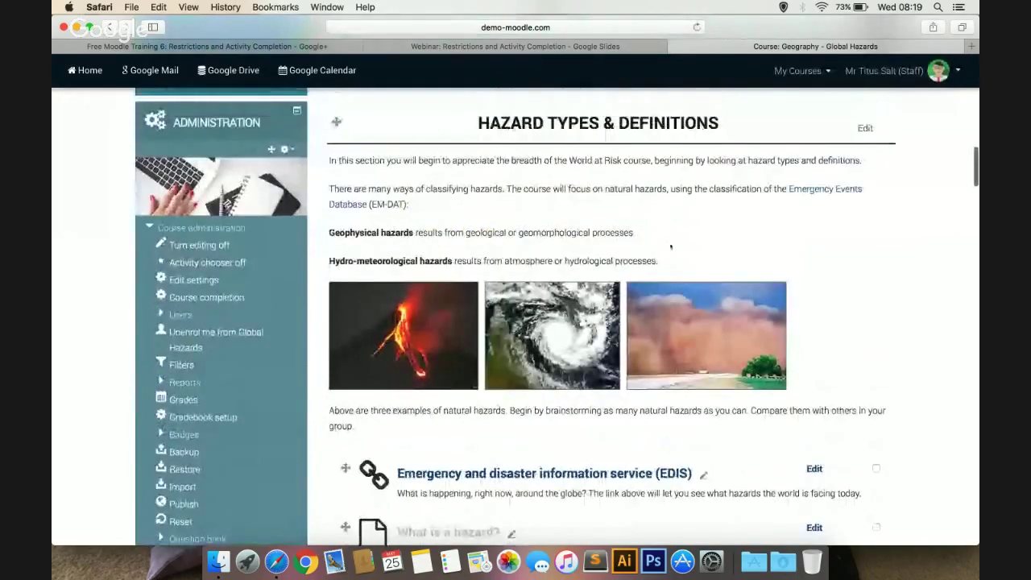
scroll(671, 246, up, 3)
click(180, 409)
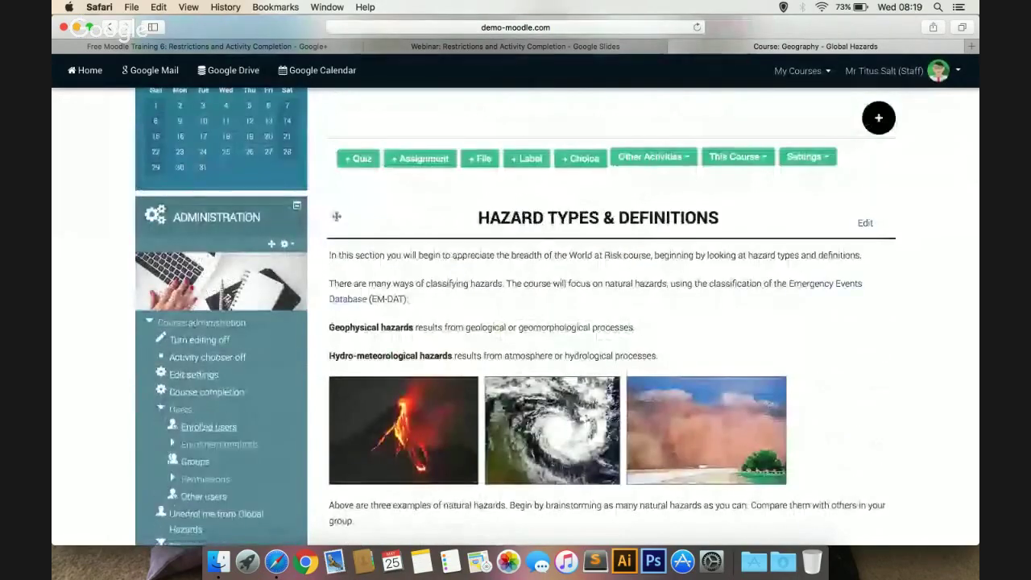
click(209, 427)
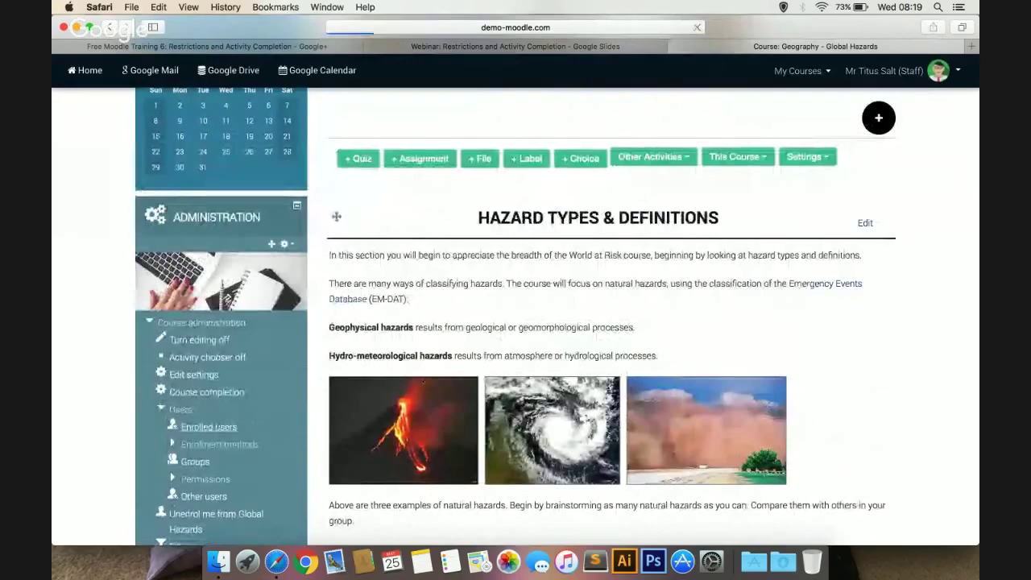
Open a 13A/Gg1 student's profile, confirm her Year is 13, and log in as her
scroll(423, 382, down, 3)
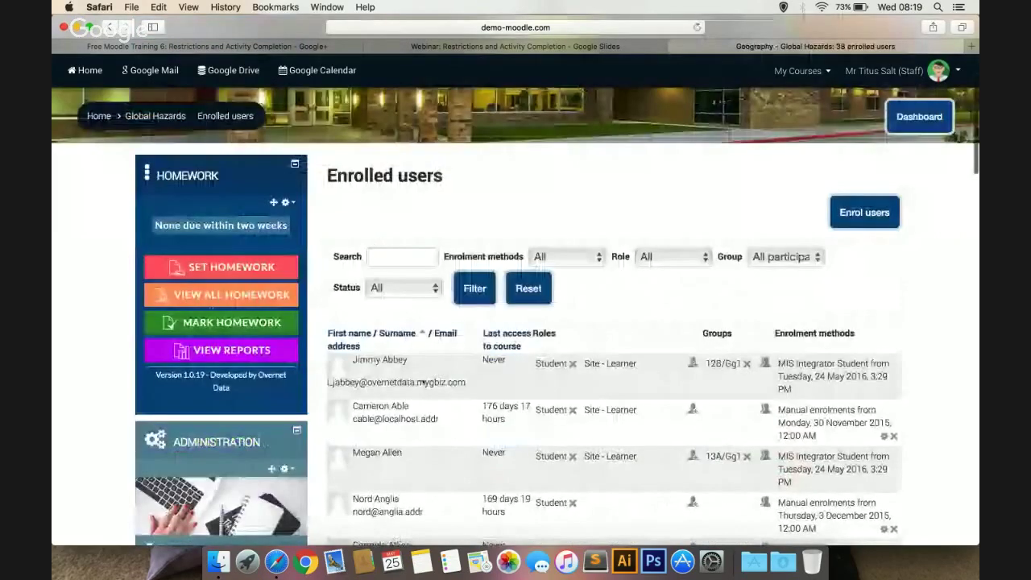
scroll(420, 385, down, 3)
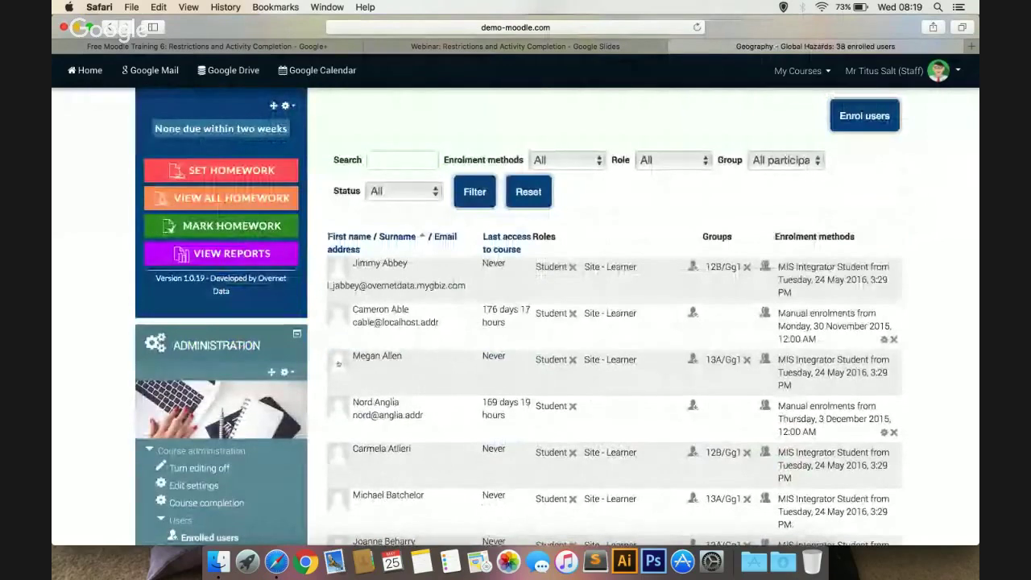
click(338, 363)
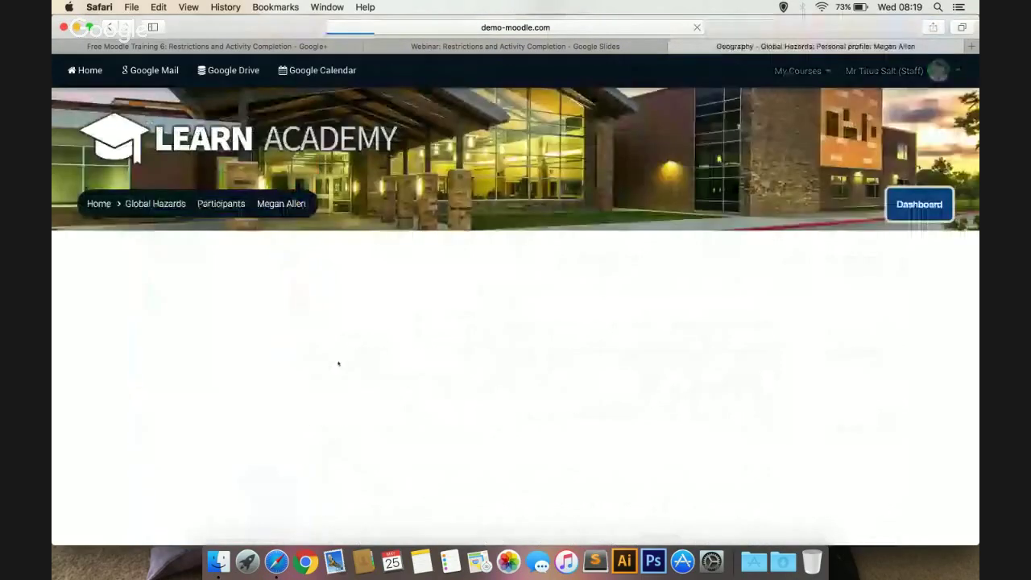
scroll(447, 341, down, 1)
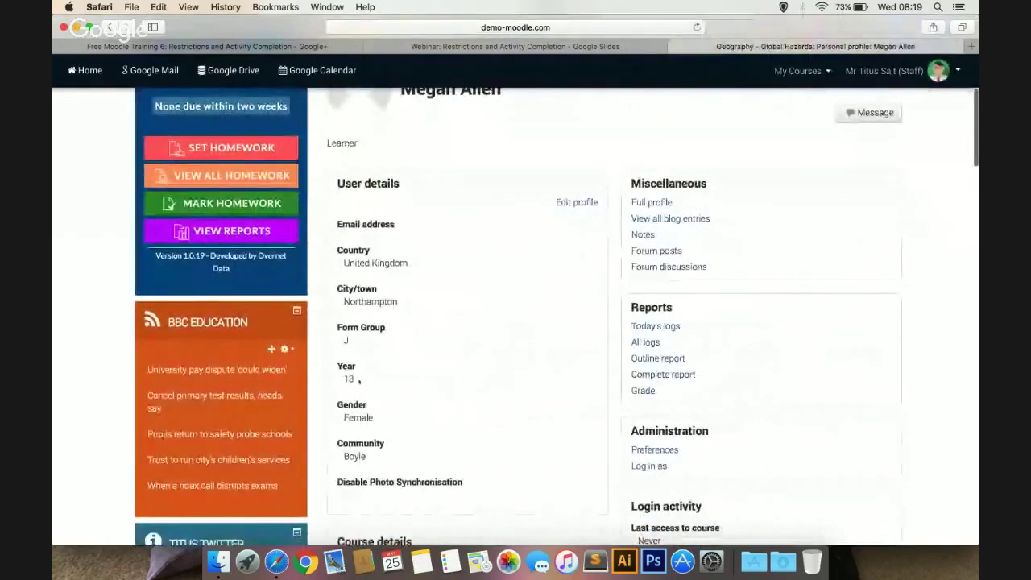
double_click(349, 378)
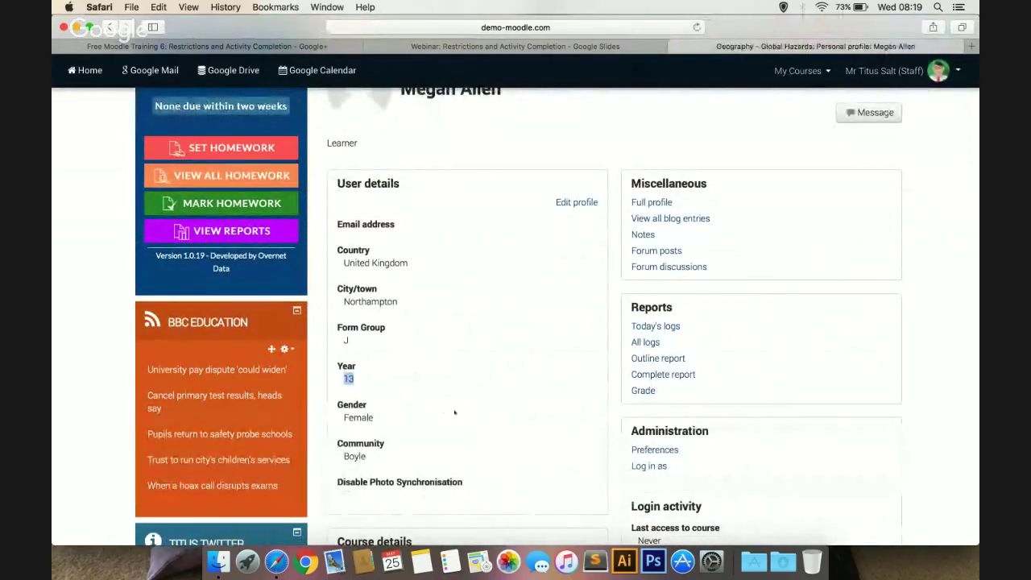
click(660, 466)
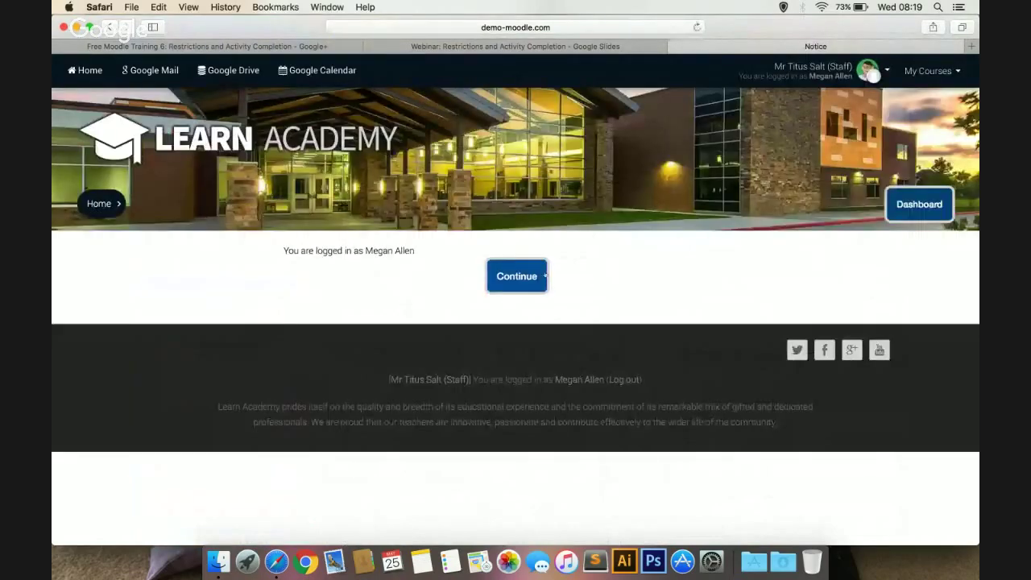
Continue past the login notice, enter the learner's email address, and update her profile
click(544, 276)
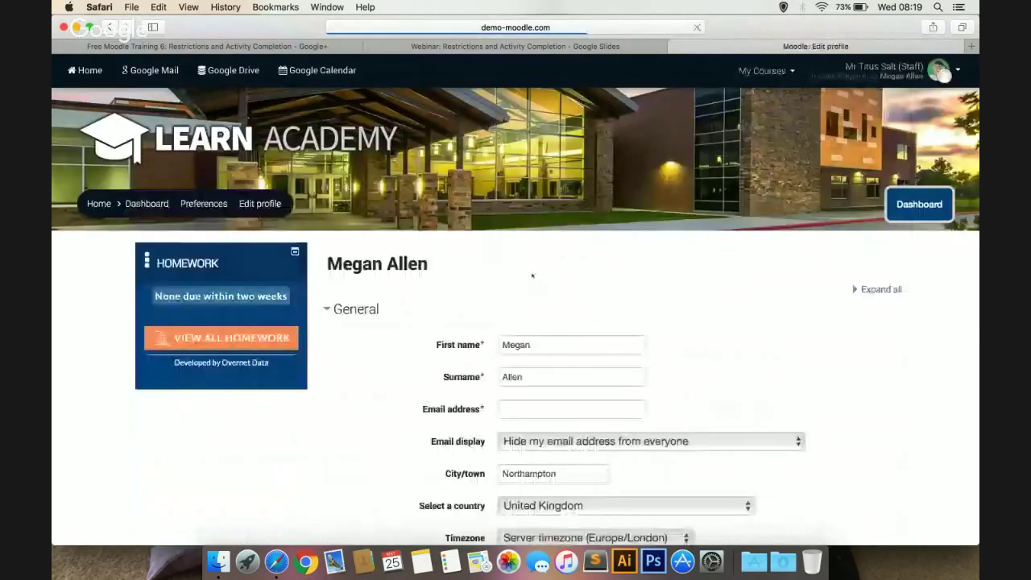
click(528, 412)
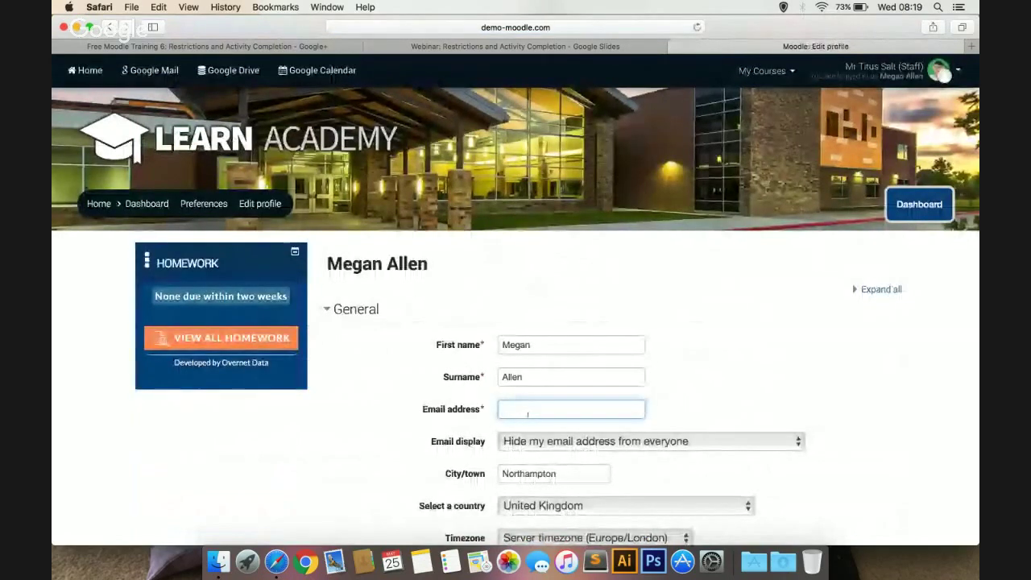
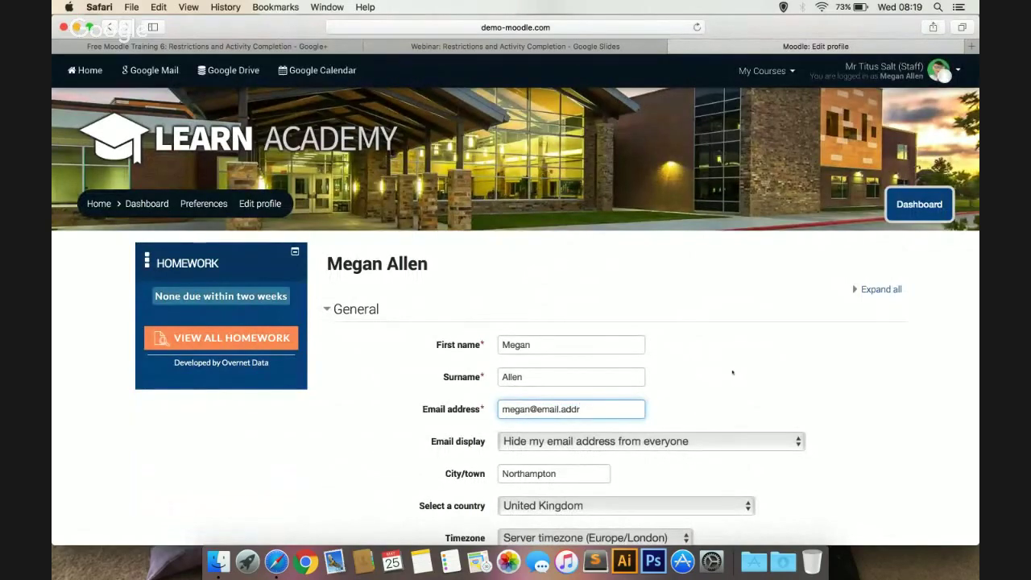
scroll(732, 371, down, 4)
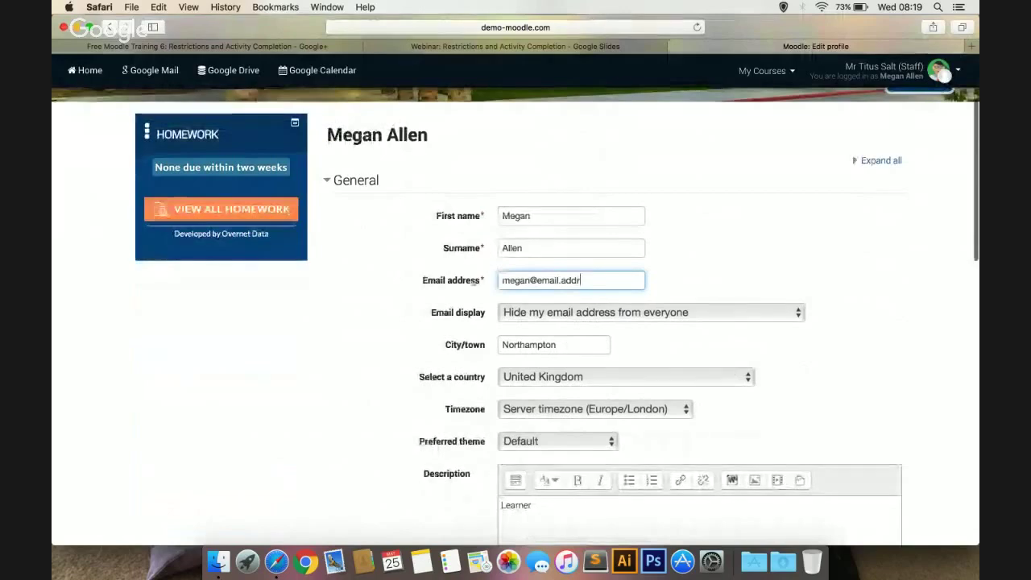
scroll(386, 413, down, 4)
scroll(387, 413, down, 15)
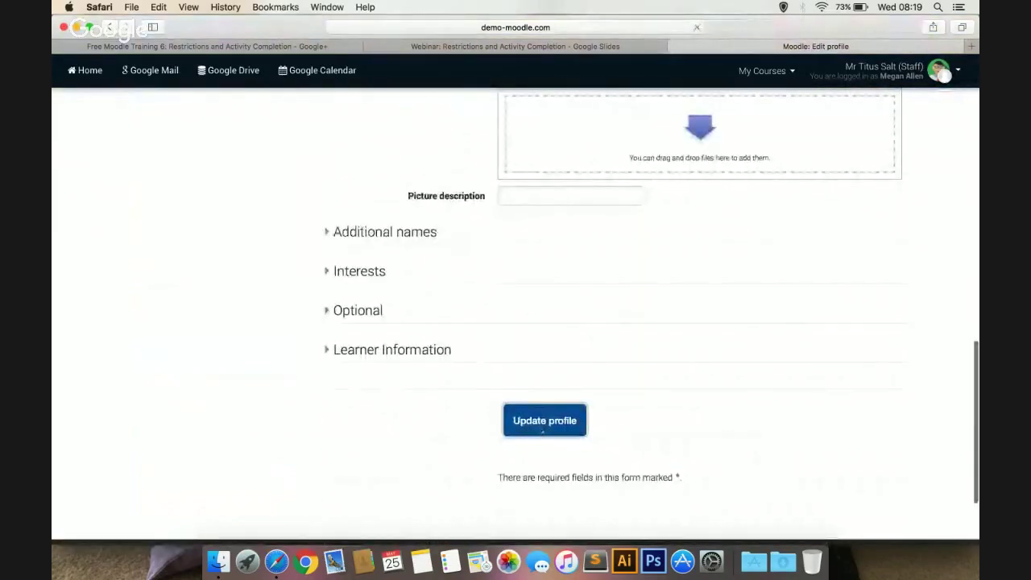
click(542, 427)
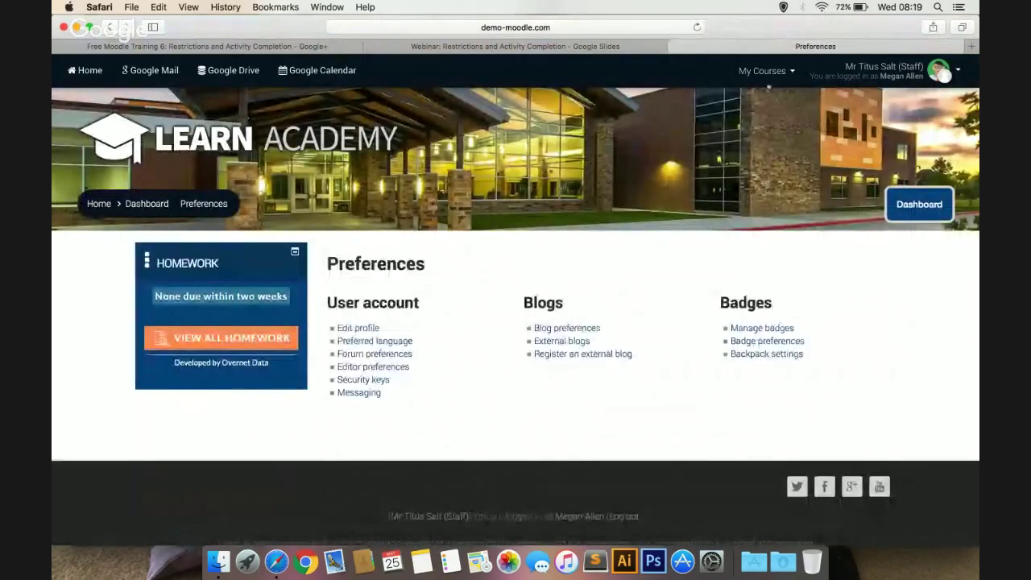
Open Geography - Global Hazards as the learner and confirm 'What is a hazard?' requires Year 12
click(752, 103)
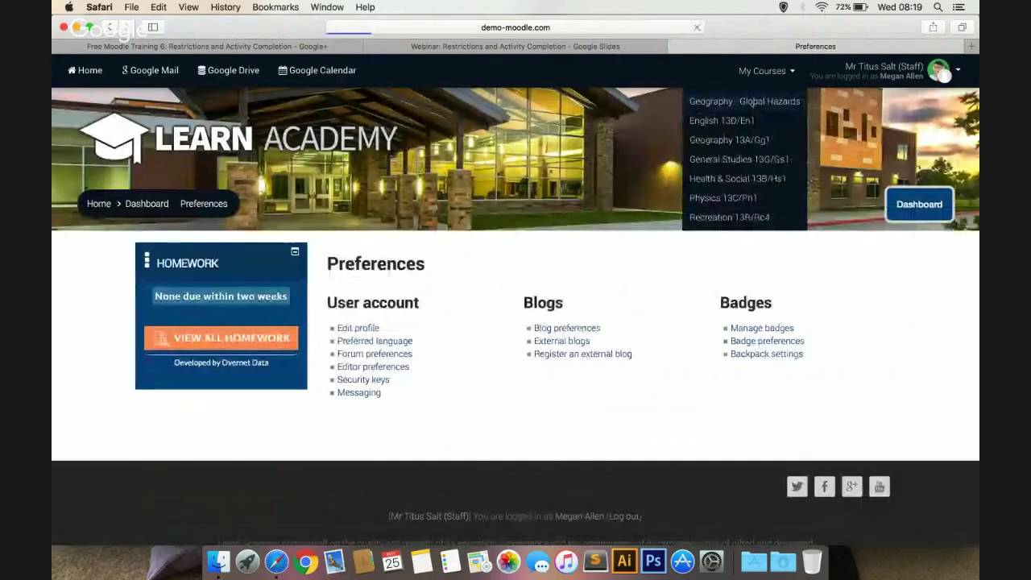
scroll(608, 224, down, 10)
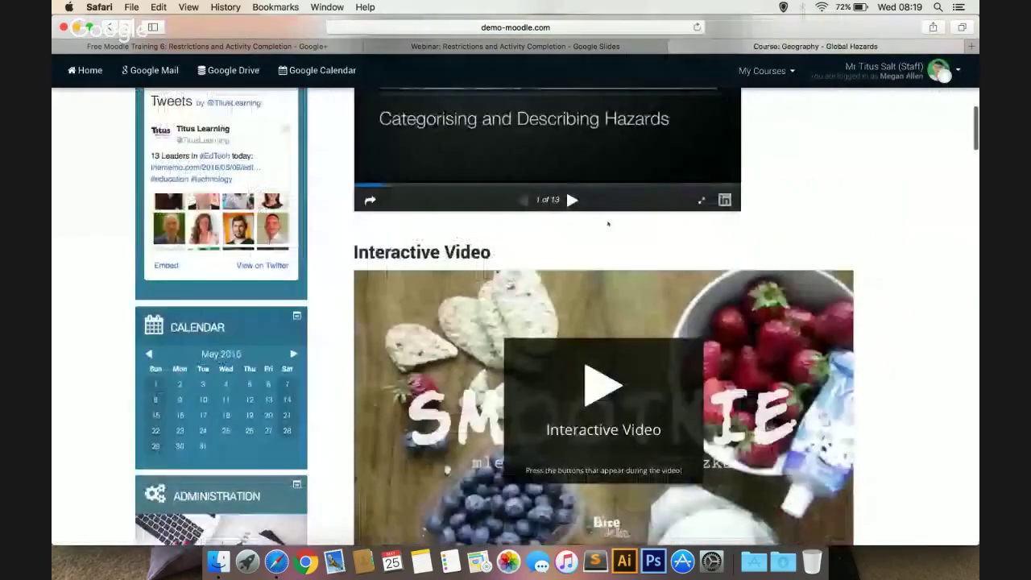
scroll(605, 225, down, 10)
scroll(603, 359, down, 5)
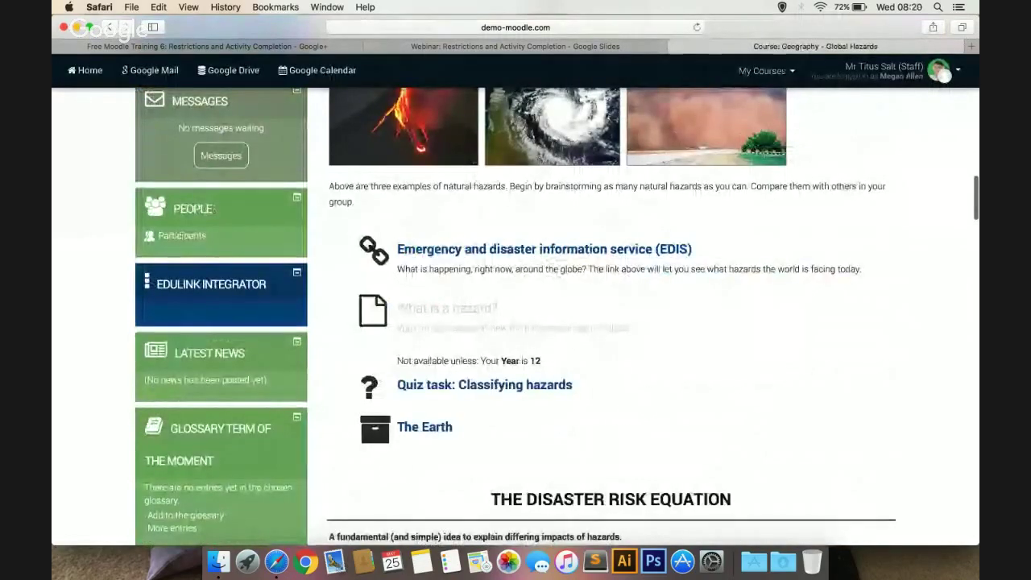
drag(544, 361, 499, 361)
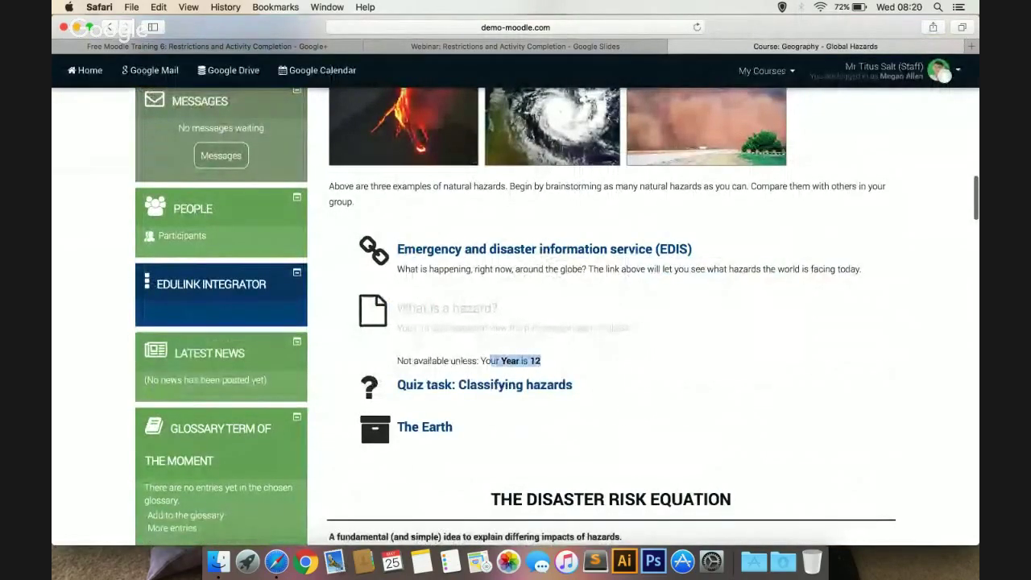
click(491, 360)
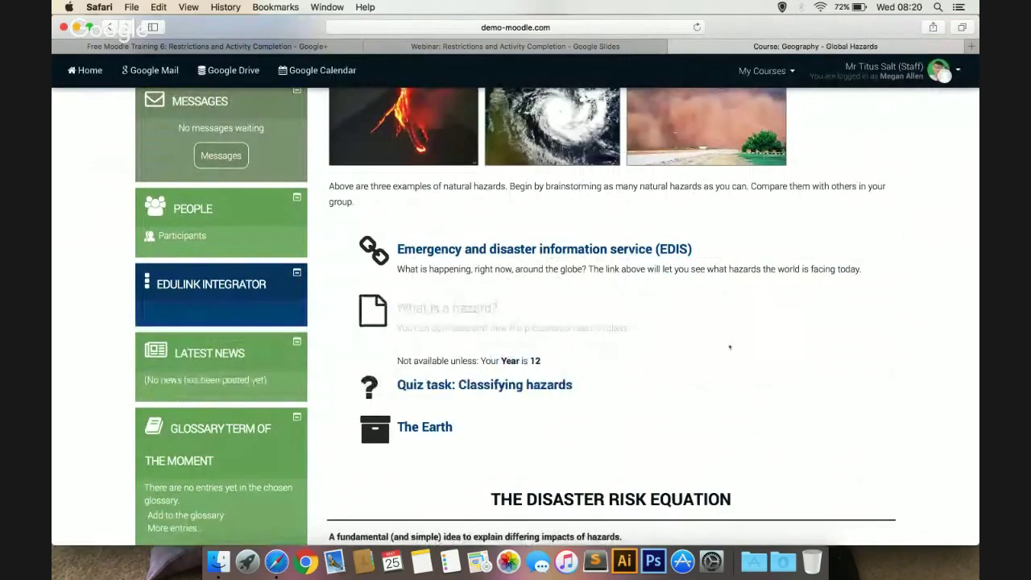
scroll(730, 347, up, 15)
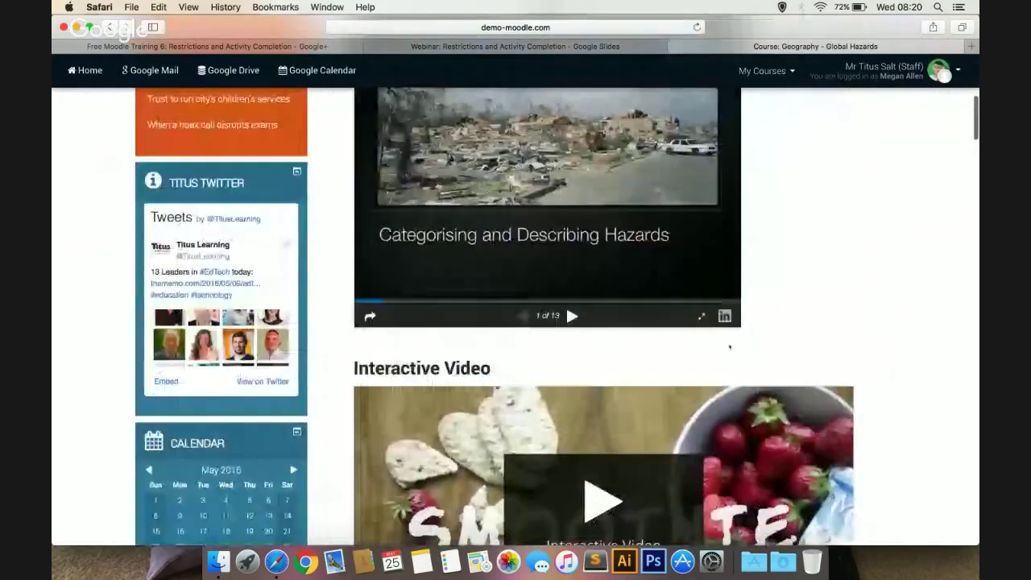
scroll(730, 347, up, 10)
click(884, 77)
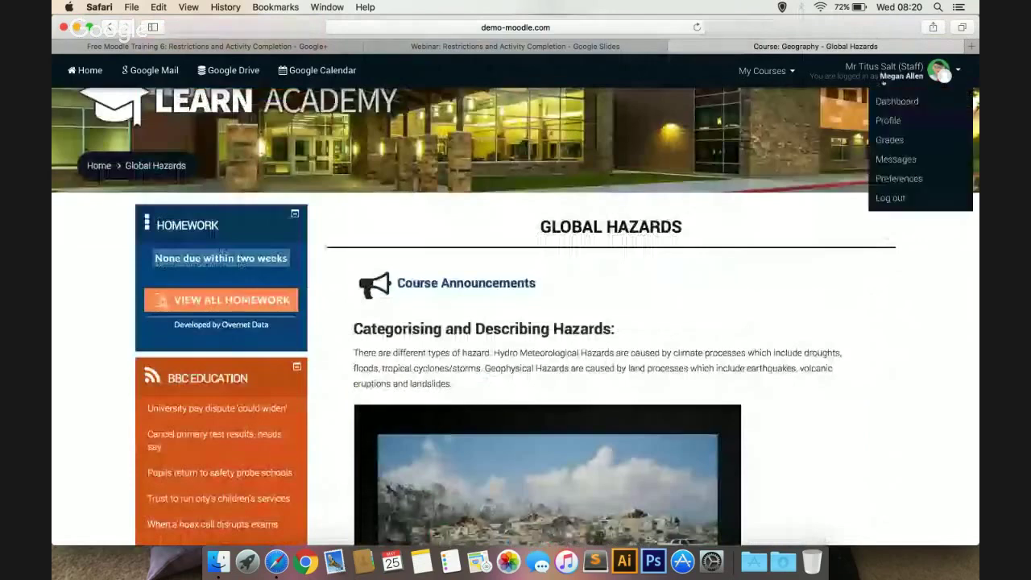
Log out of the learner account and sign back in with the saved staff login
click(890, 197)
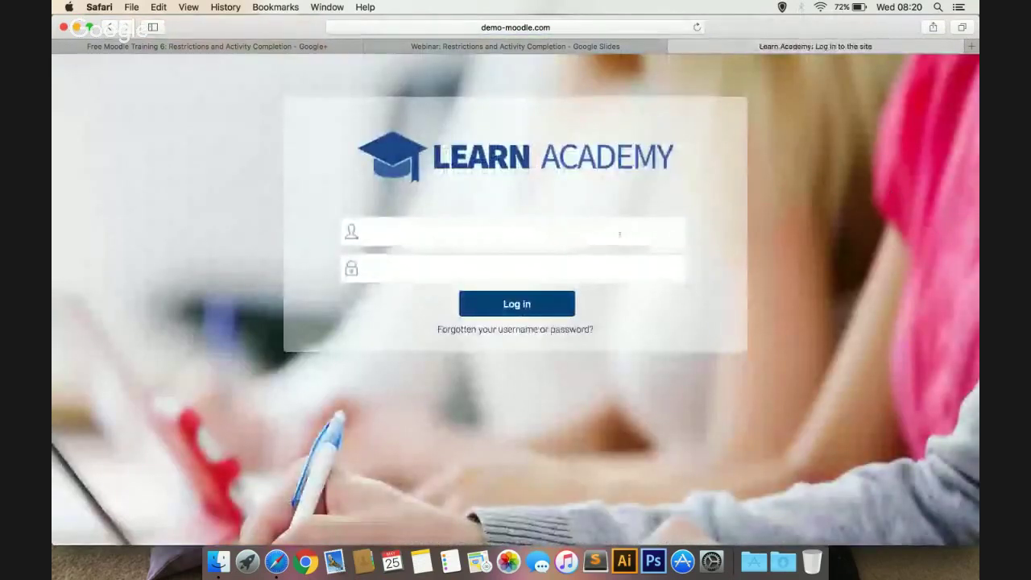
key(Down)
key(Return)
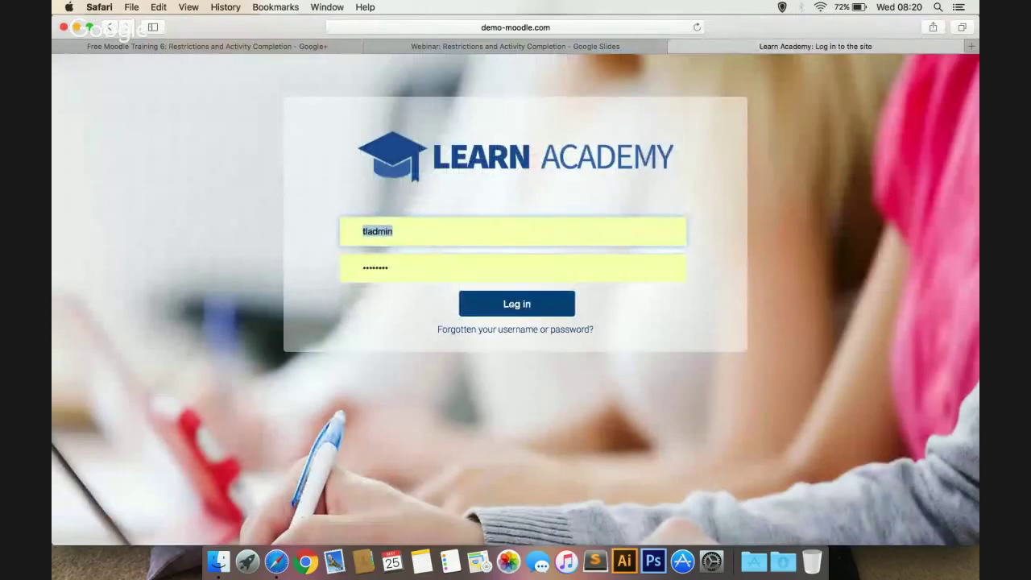
key(Return)
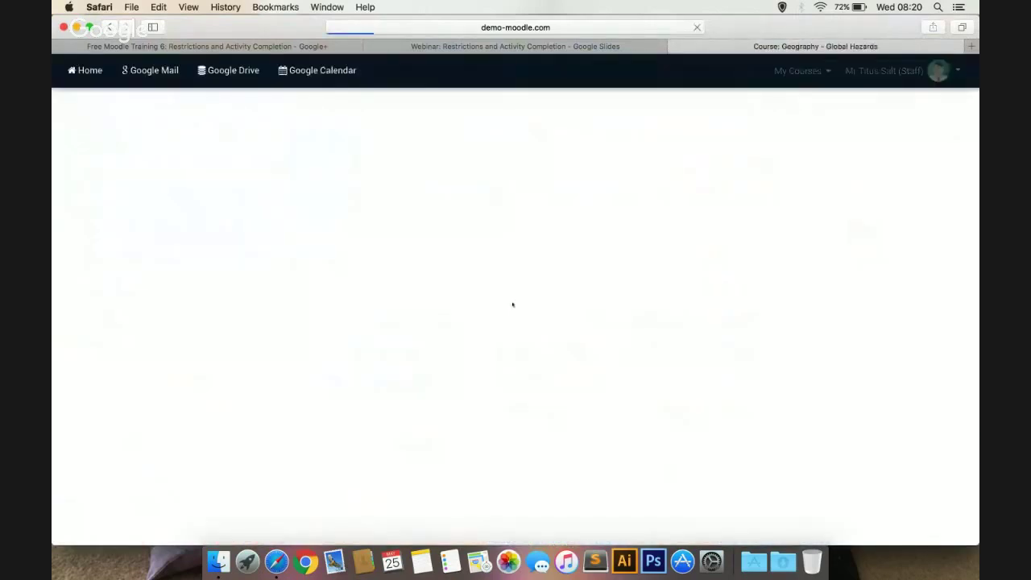
scroll(800, 260, down, 10)
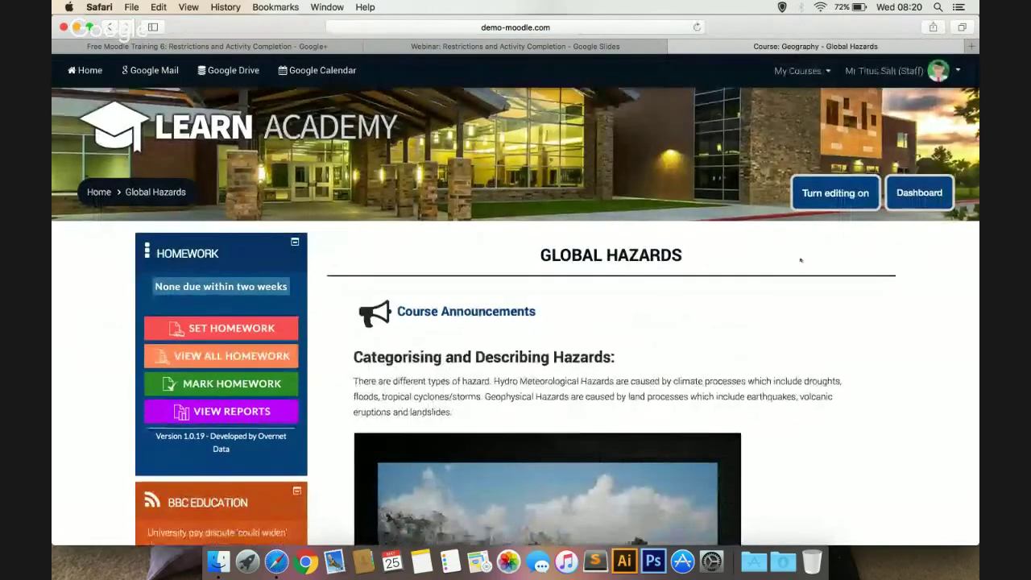
Scroll past Hazard Trends down to the Revision section and open its Edit menu
scroll(800, 260, down, 5)
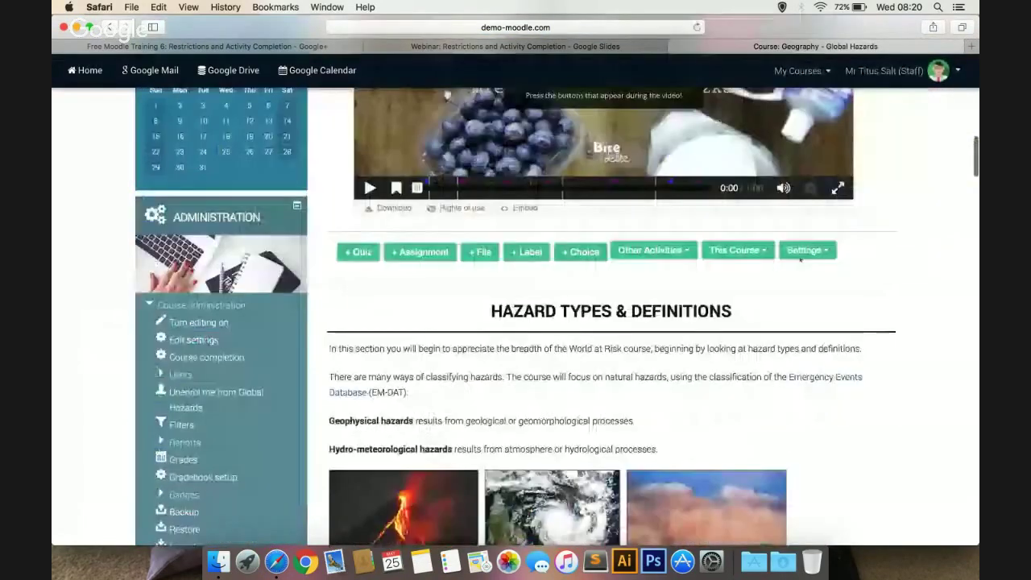
scroll(800, 260, down, 20)
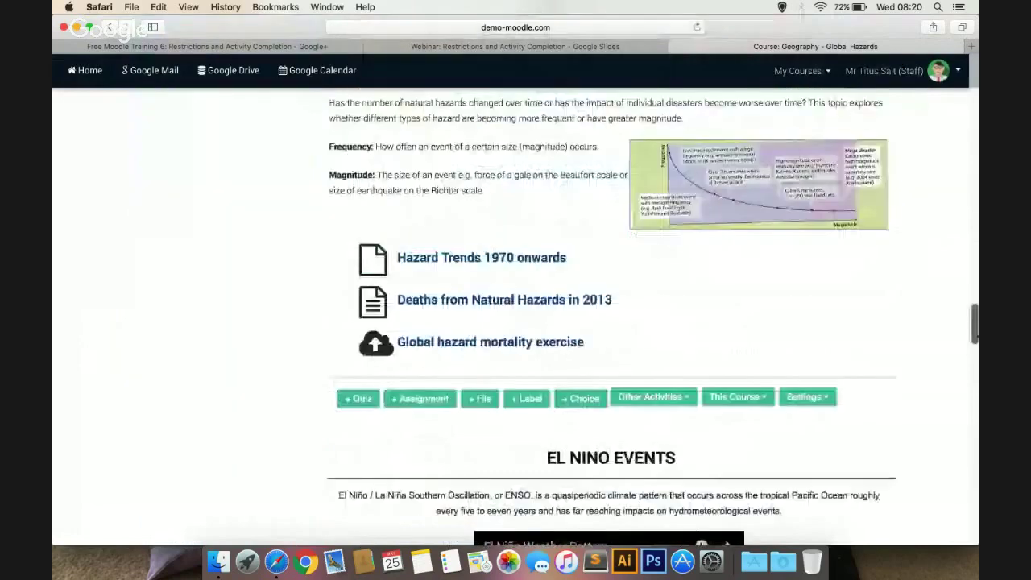
scroll(515, 314, down, 12)
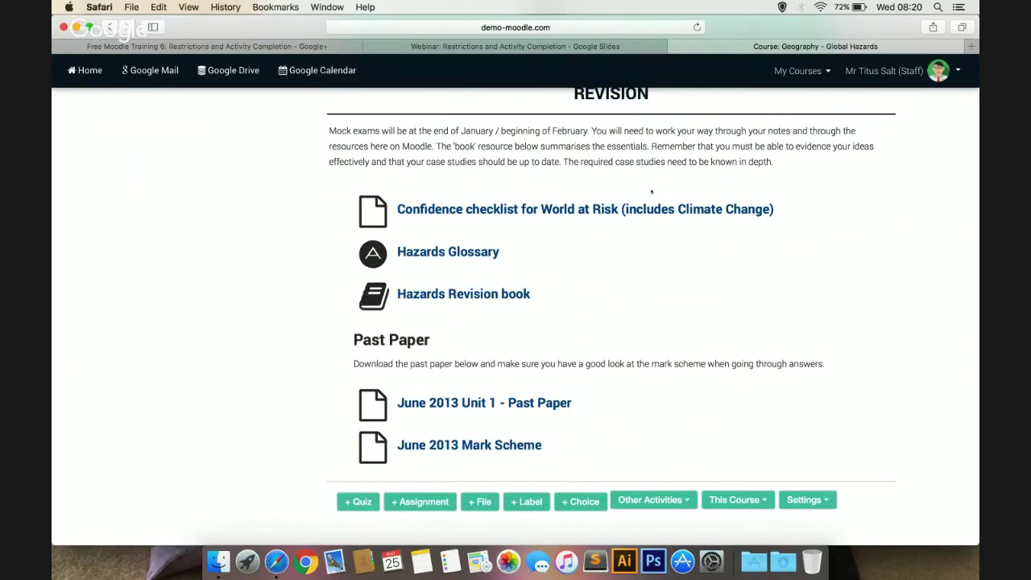
scroll(906, 199, up, 20)
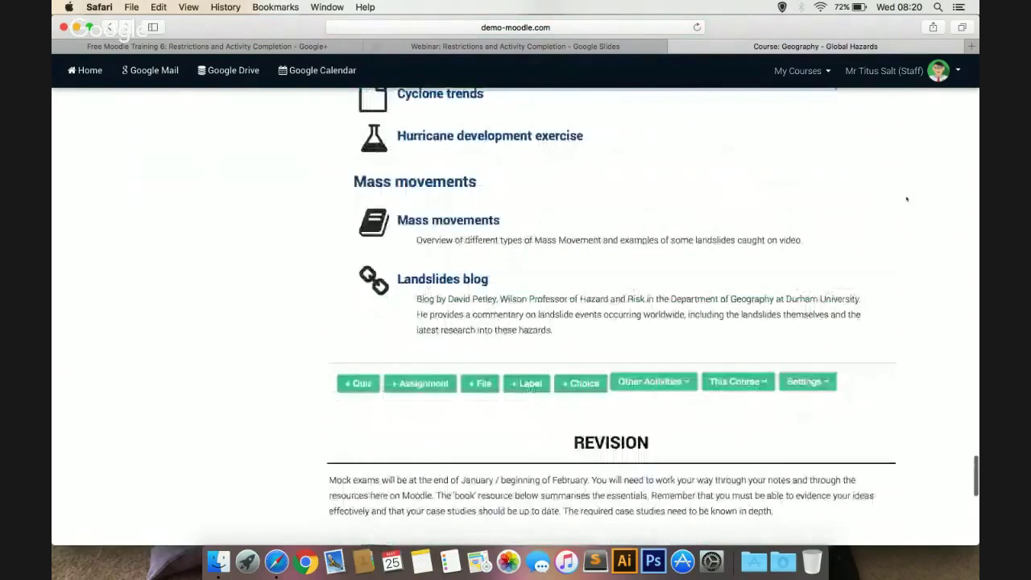
scroll(906, 199, up, 10)
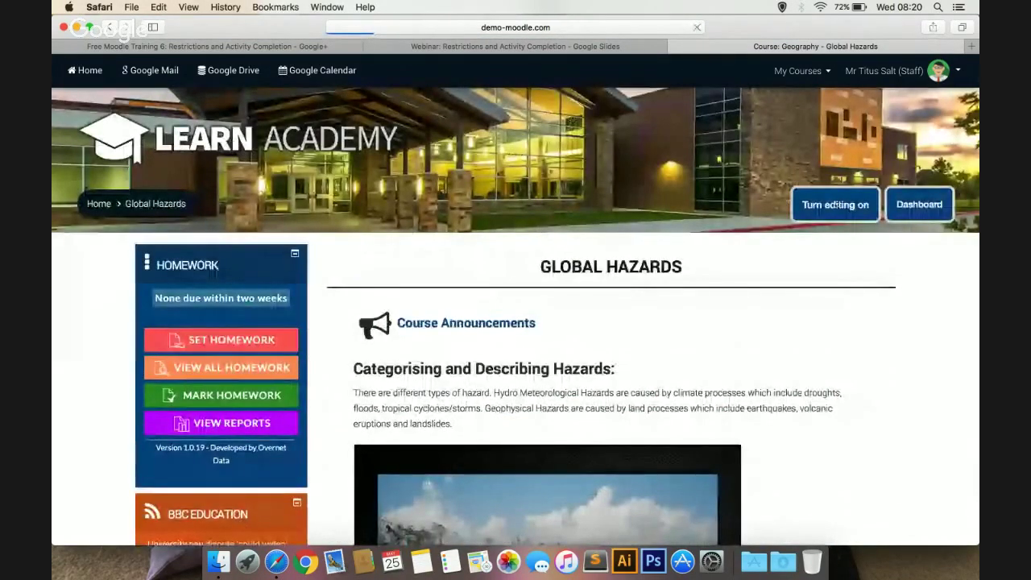
scroll(975, 337, down, 5)
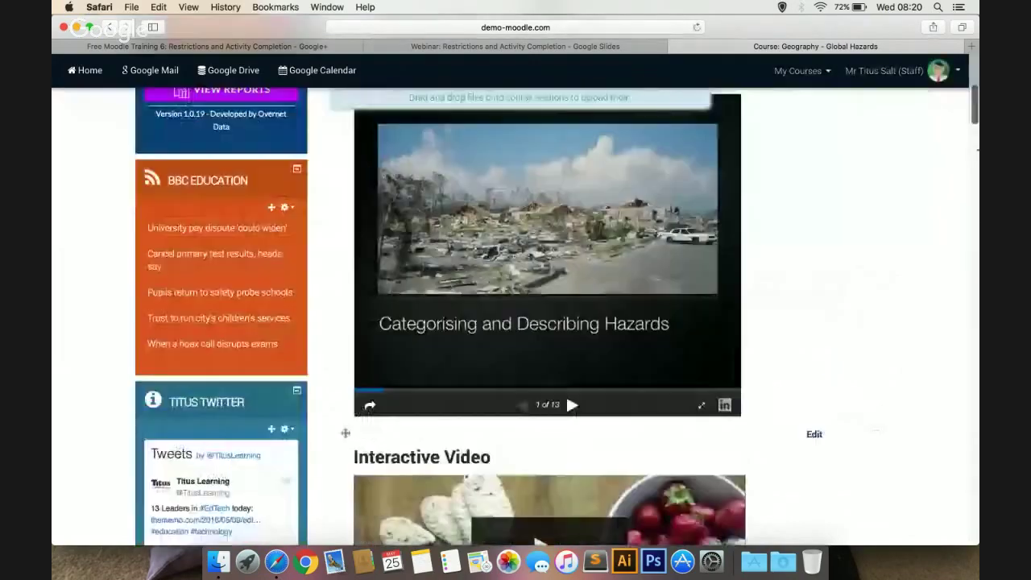
scroll(612, 322, down, 15)
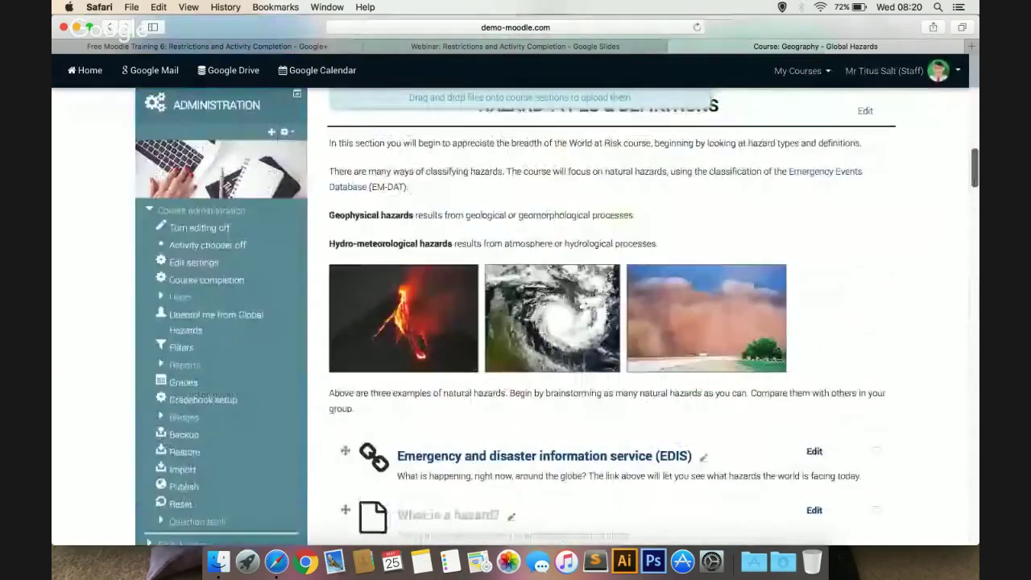
scroll(613, 322, down, 15)
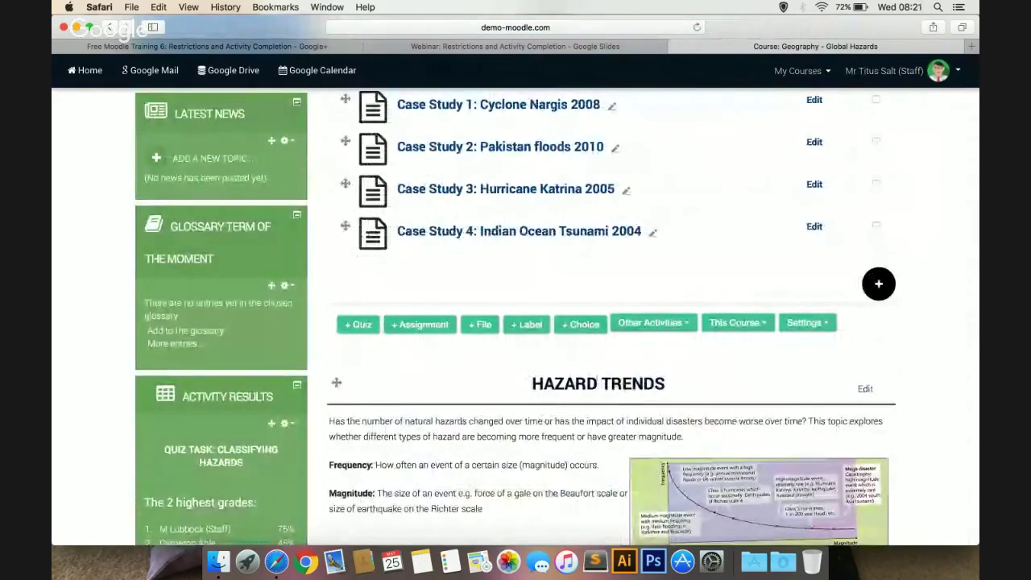
click(865, 389)
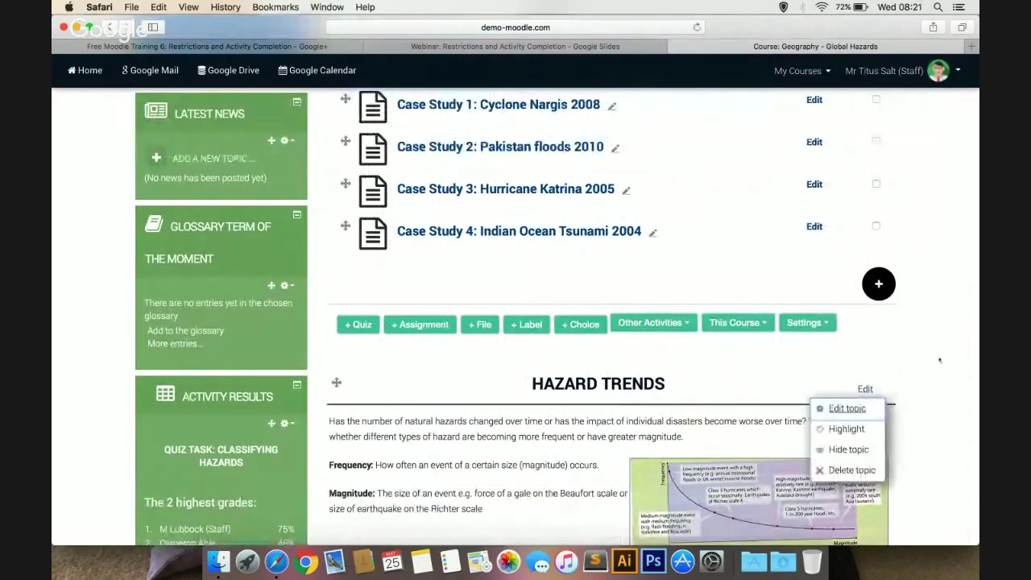
click(963, 321)
scroll(962, 321, down, 15)
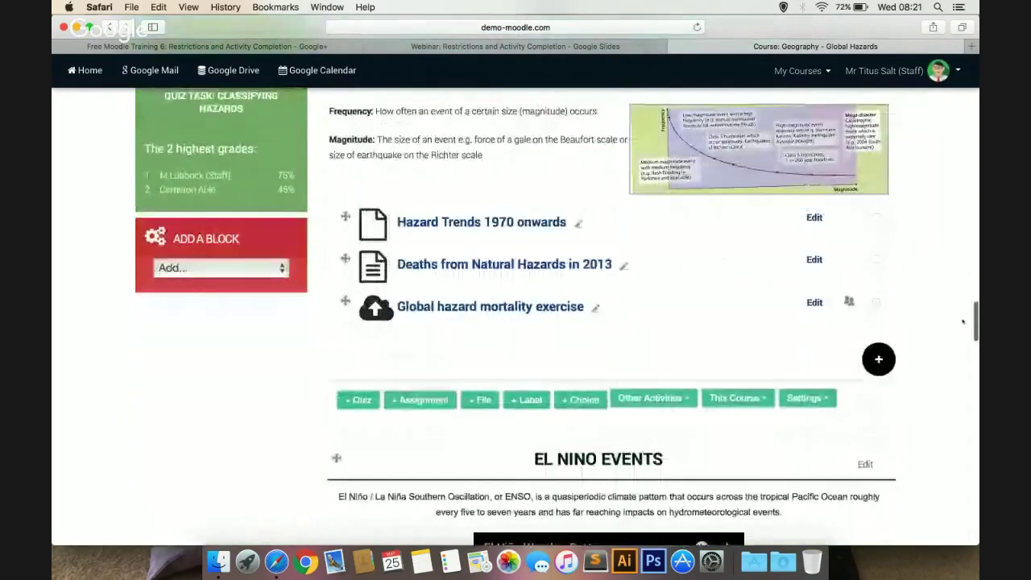
scroll(962, 322, down, 15)
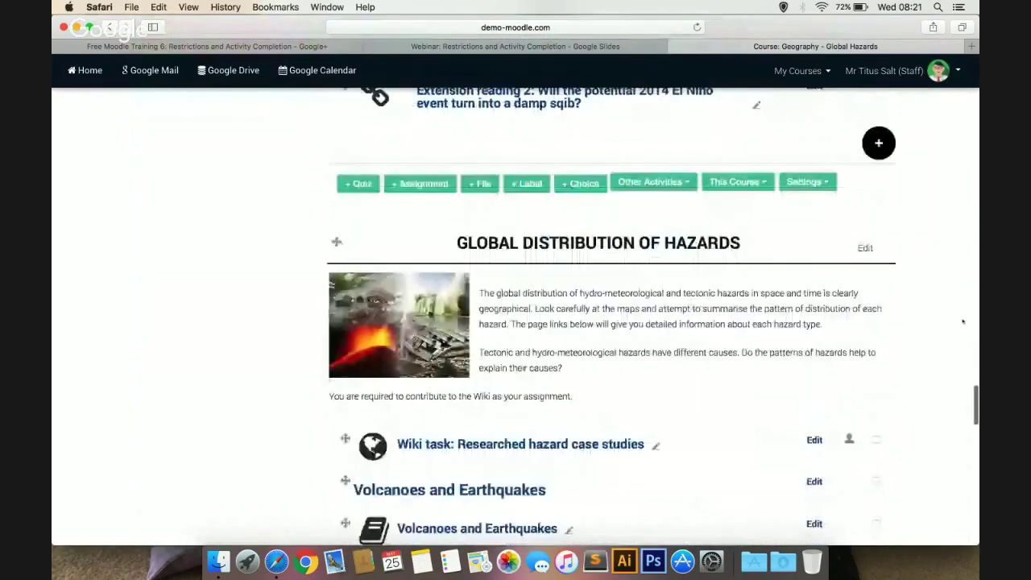
scroll(962, 321, down, 10)
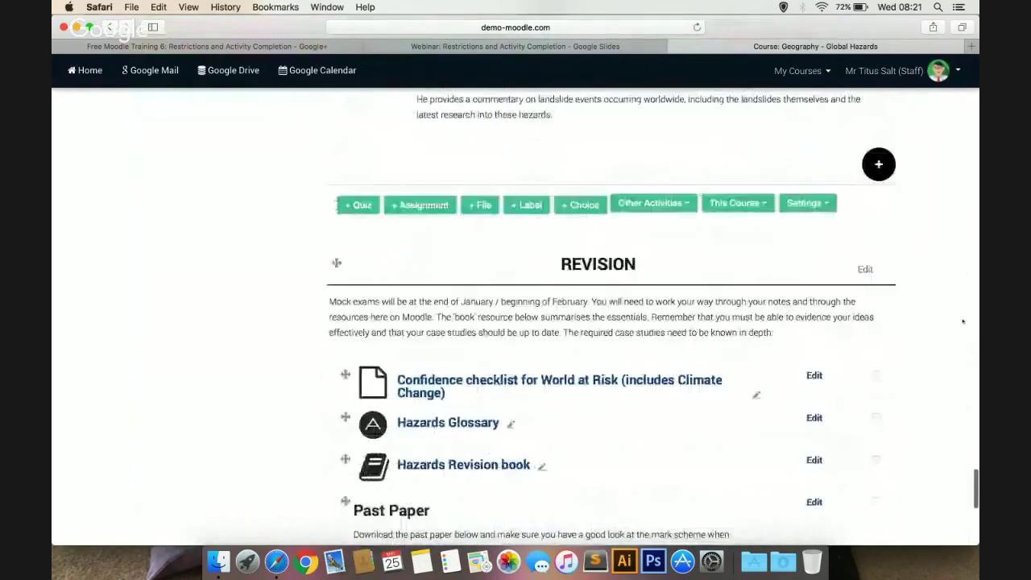
click(865, 242)
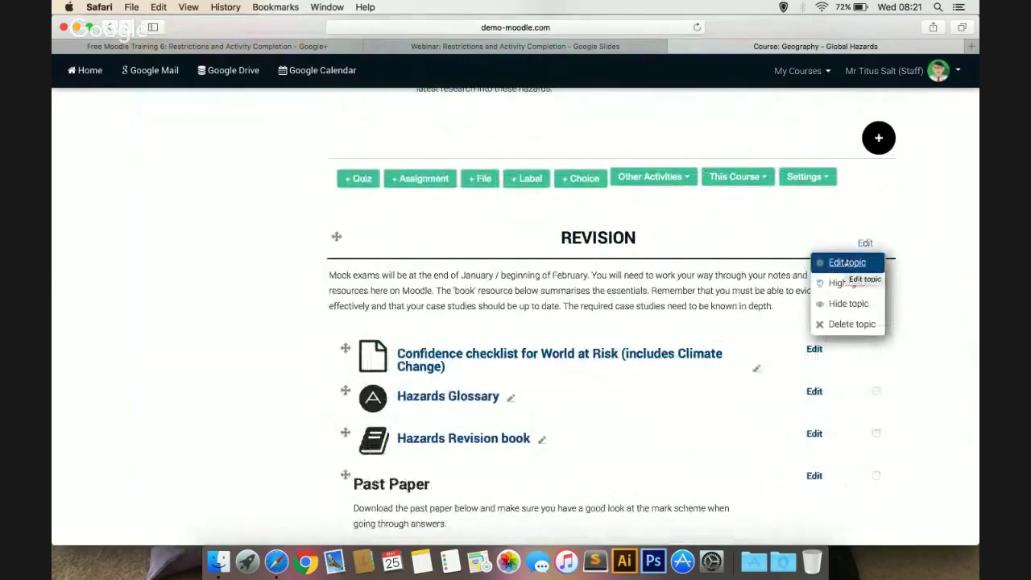
In the Revision topic settings, add a Restrict access date condition from 1 March 2016
click(847, 262)
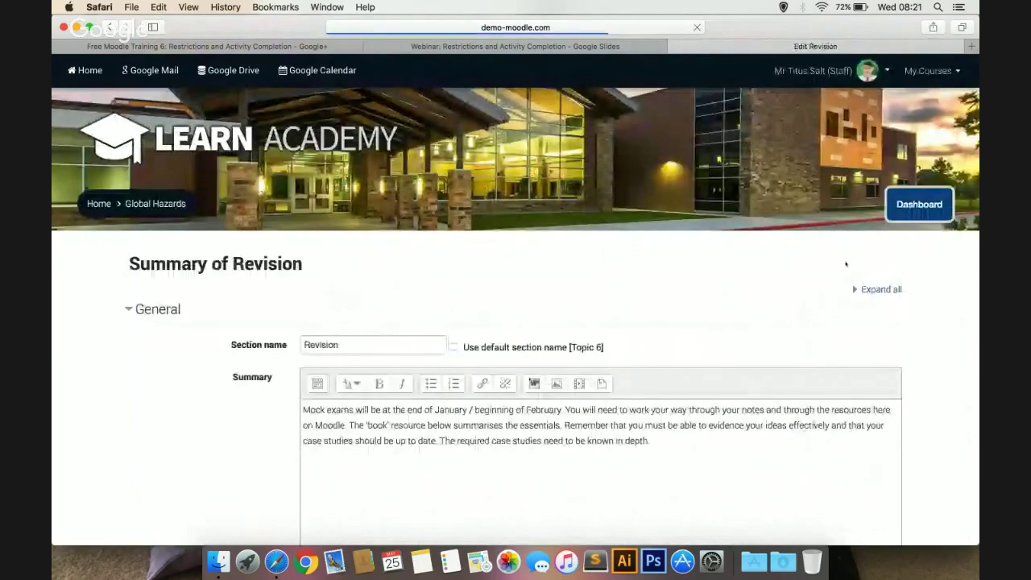
scroll(928, 306, down, 3)
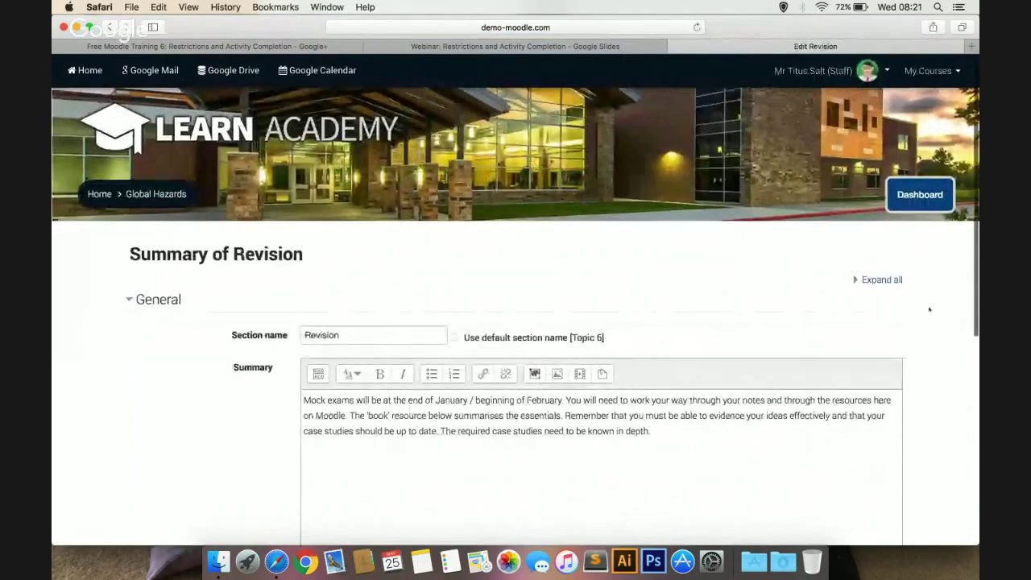
scroll(929, 309, down, 3)
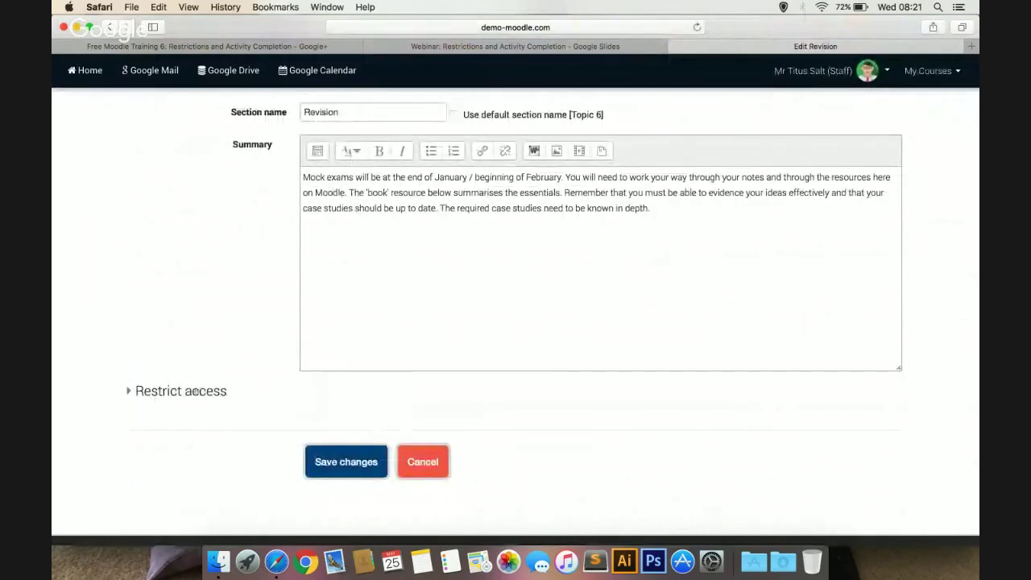
click(196, 392)
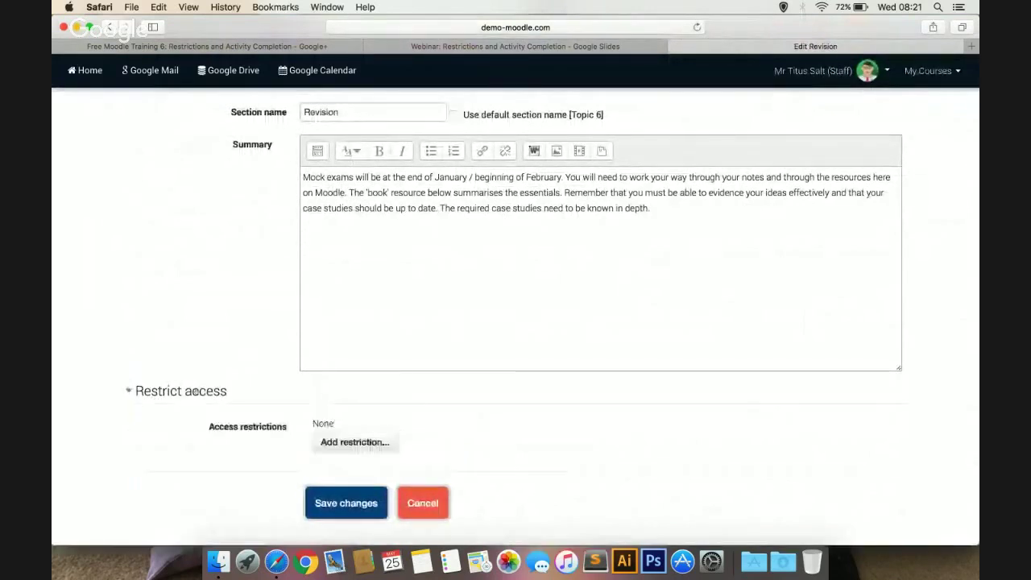
click(367, 445)
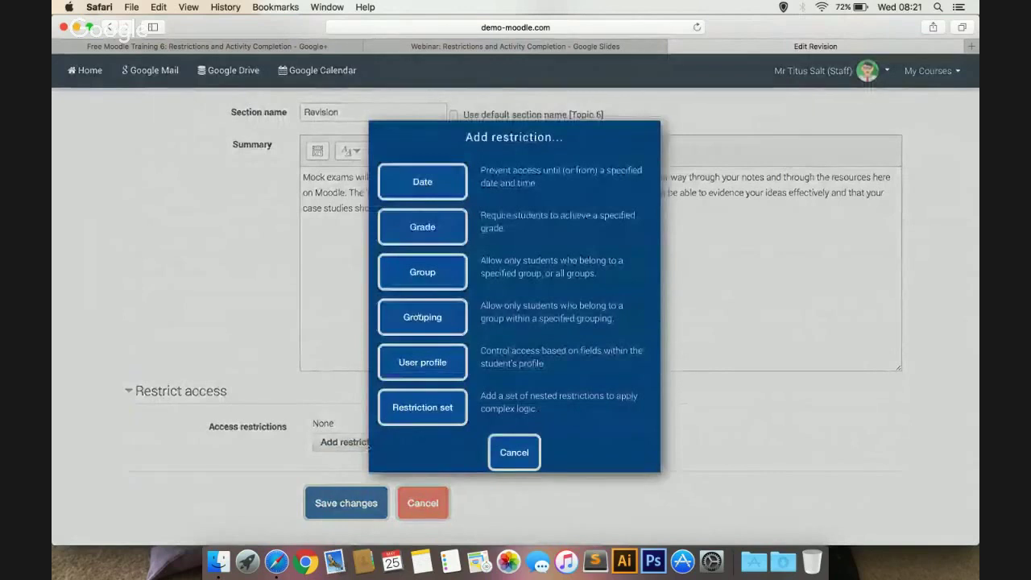
click(422, 183)
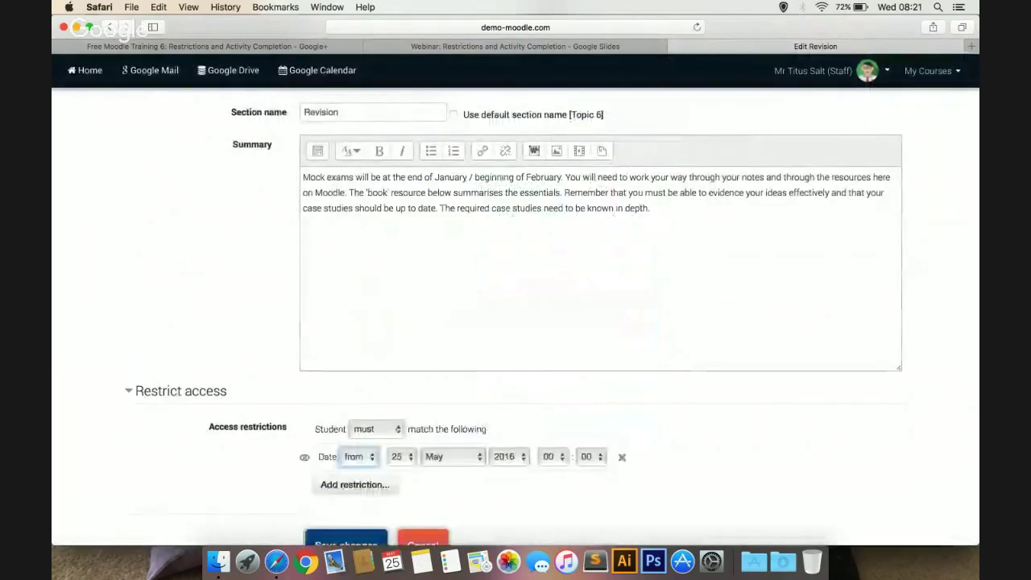
click(400, 457)
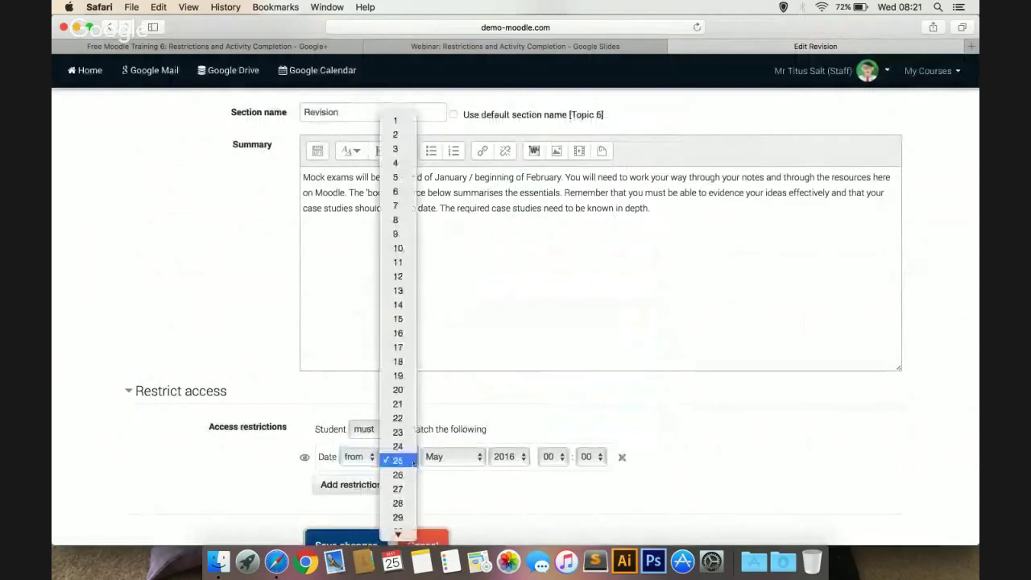
click(396, 120)
click(451, 457)
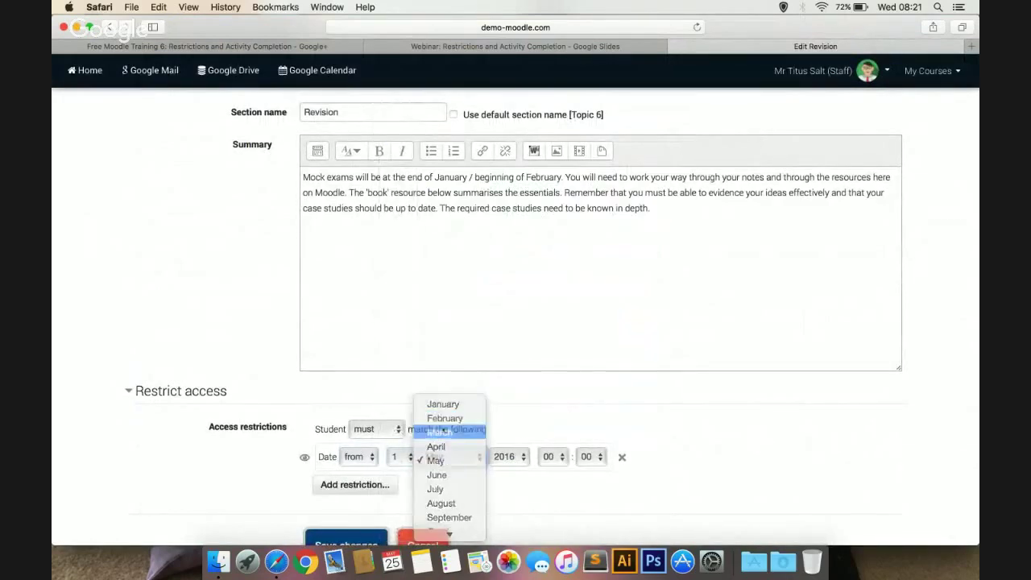
click(440, 433)
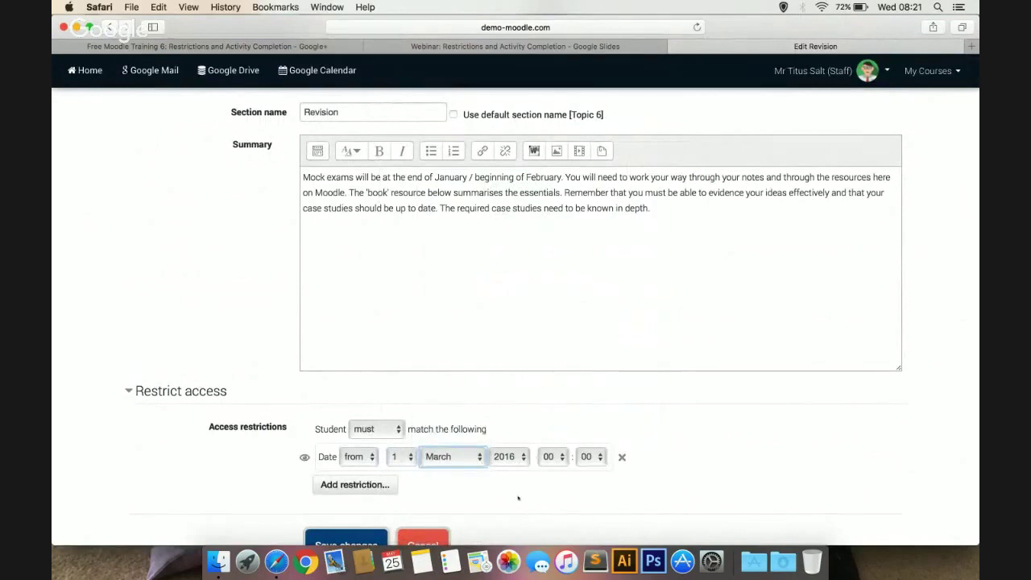
Add a second date condition making the section available until 1 July 2016
click(382, 484)
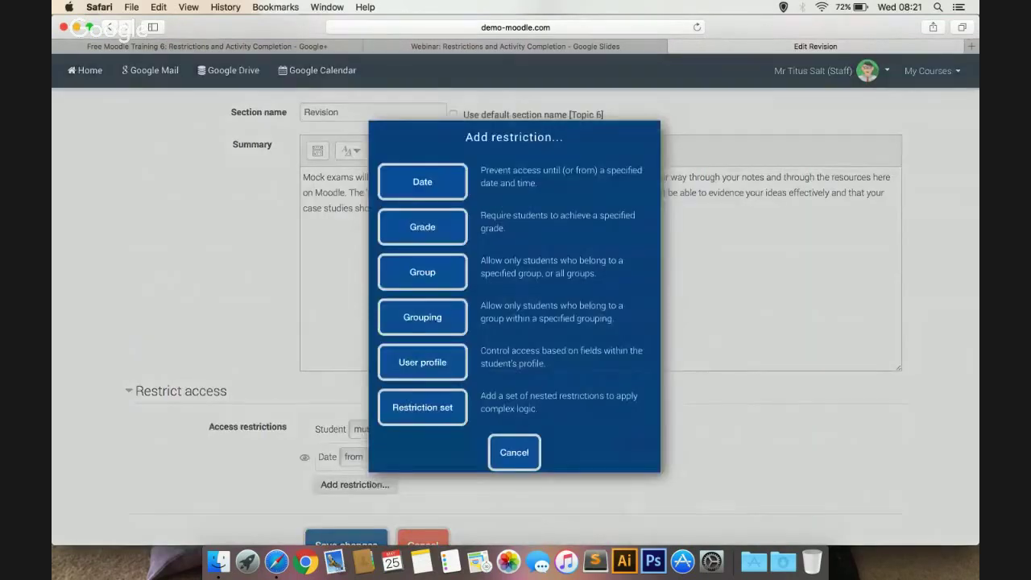
click(422, 182)
click(356, 506)
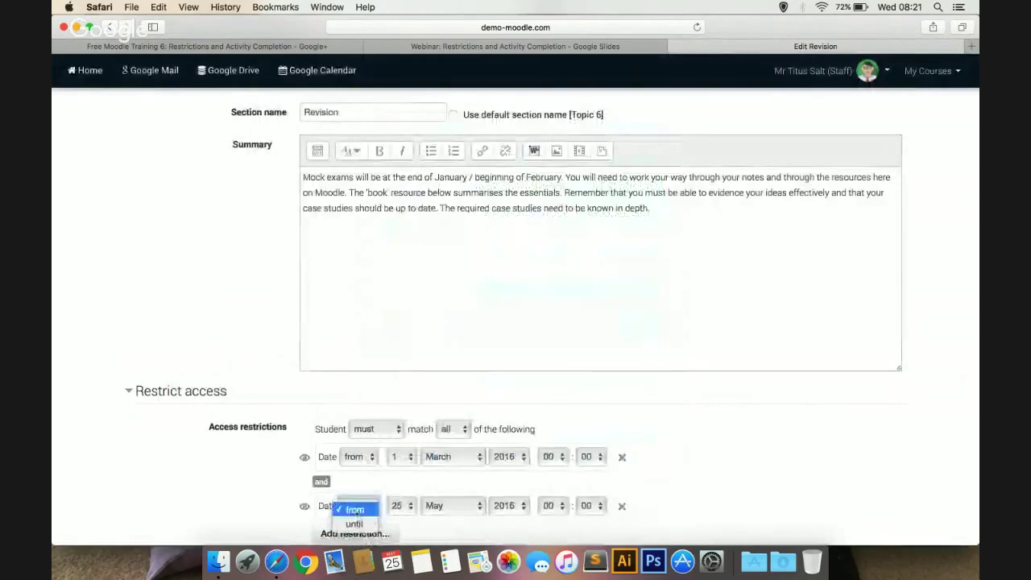
click(354, 523)
click(397, 506)
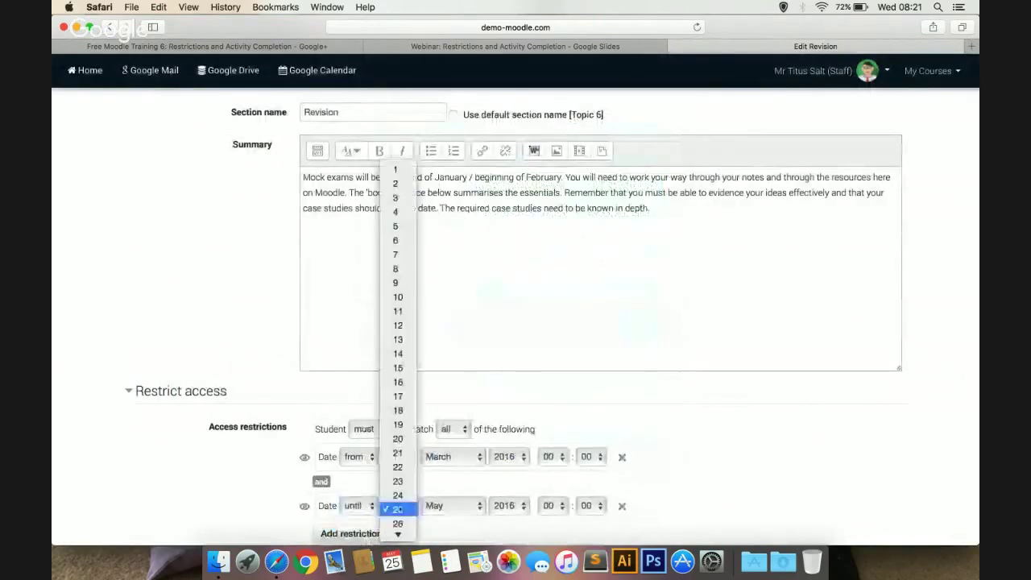
click(395, 170)
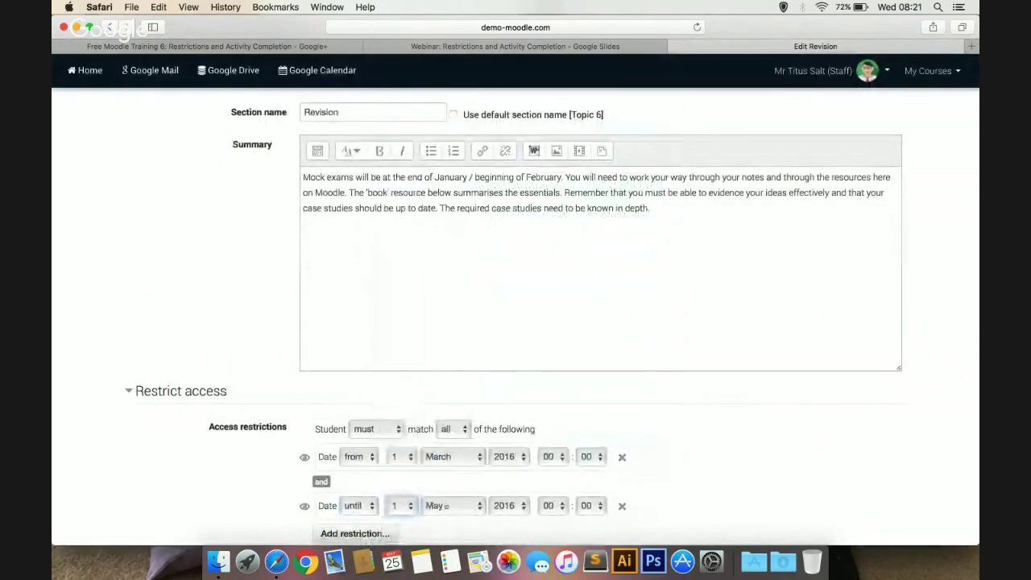
click(447, 506)
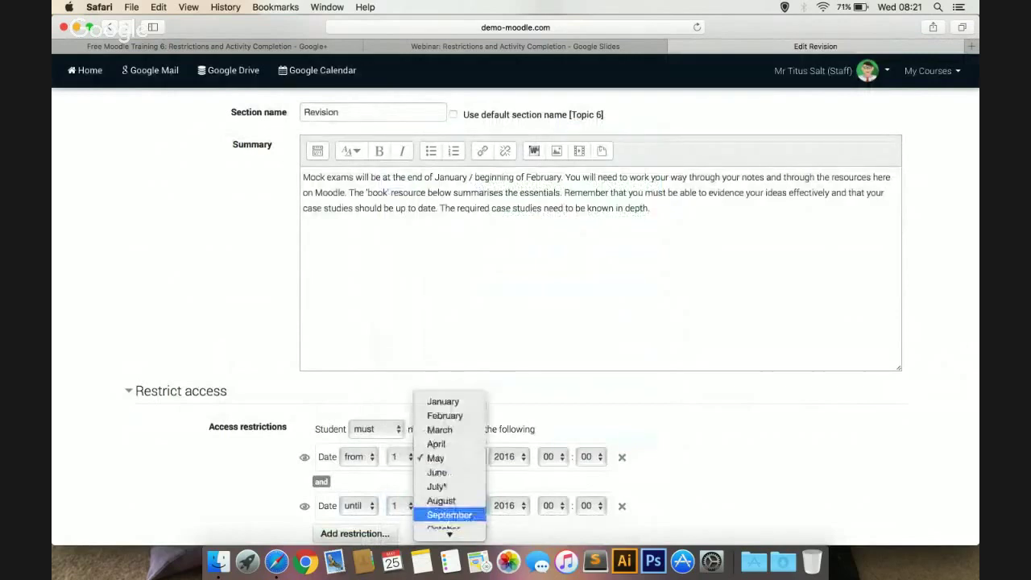
click(438, 487)
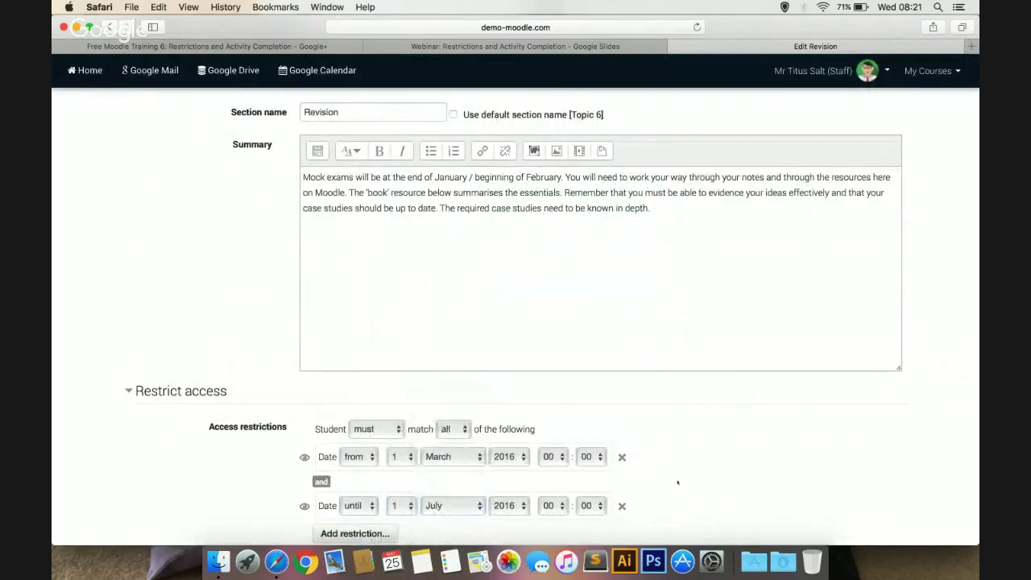
scroll(678, 482, down, 3)
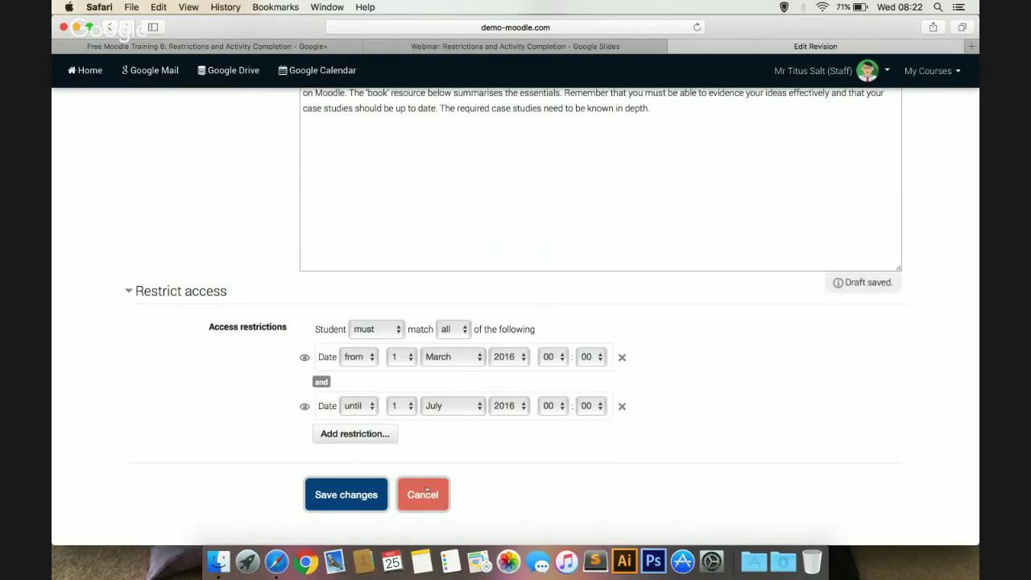
Add a group 13A/Gg1 restriction, hidden entirely from other students, and save the Revision section
click(382, 434)
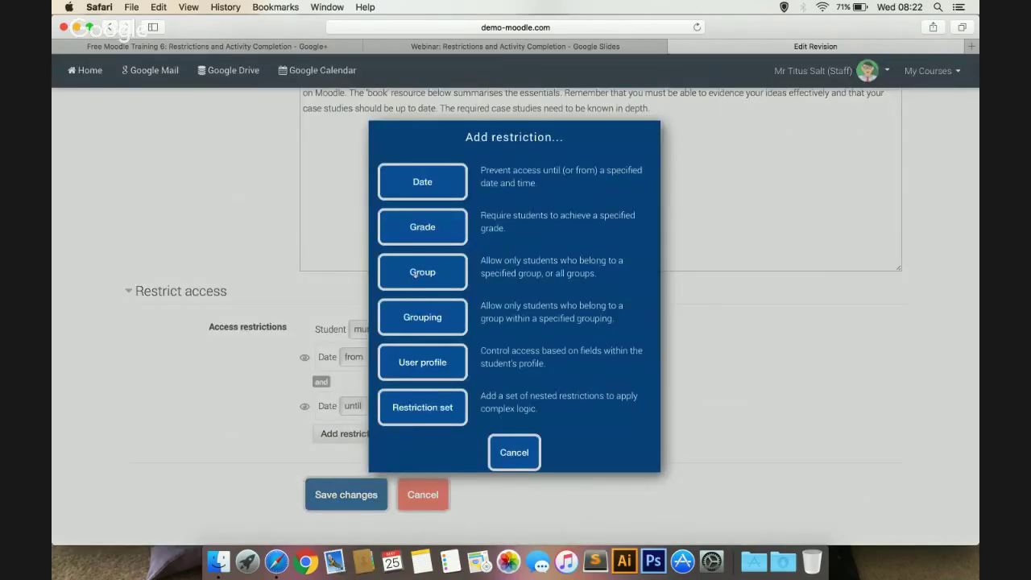
click(414, 273)
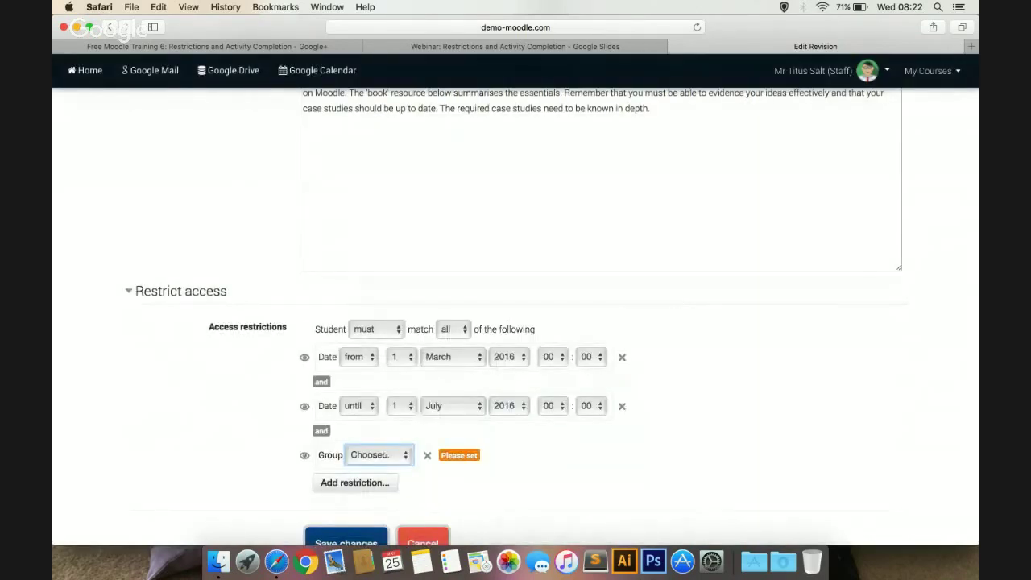
click(385, 455)
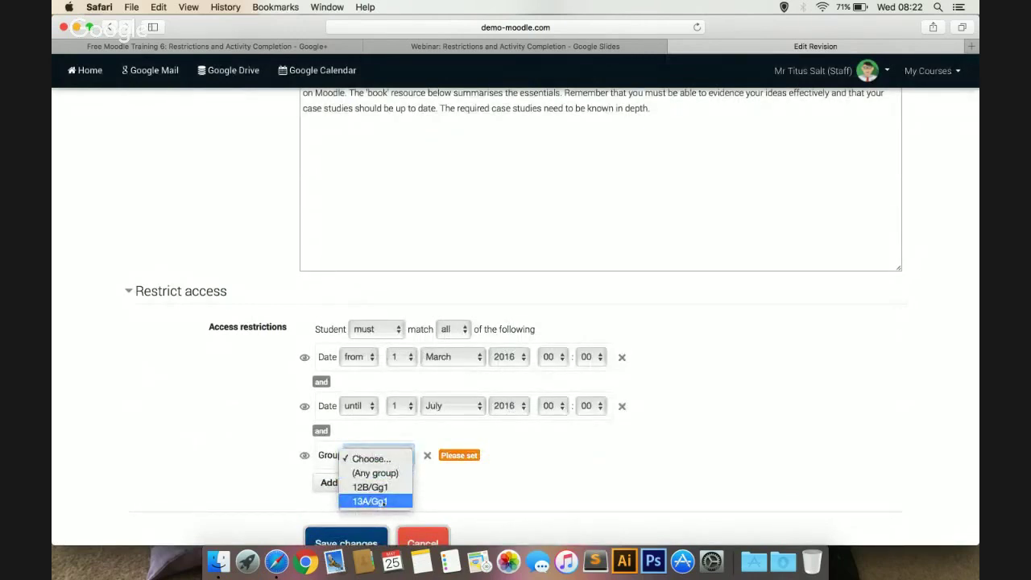
click(369, 501)
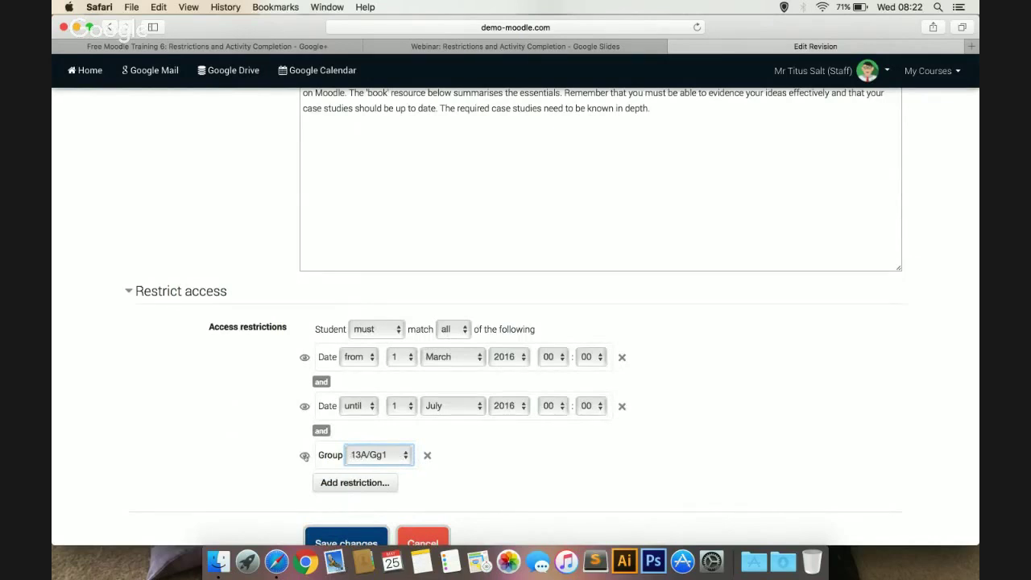
click(304, 455)
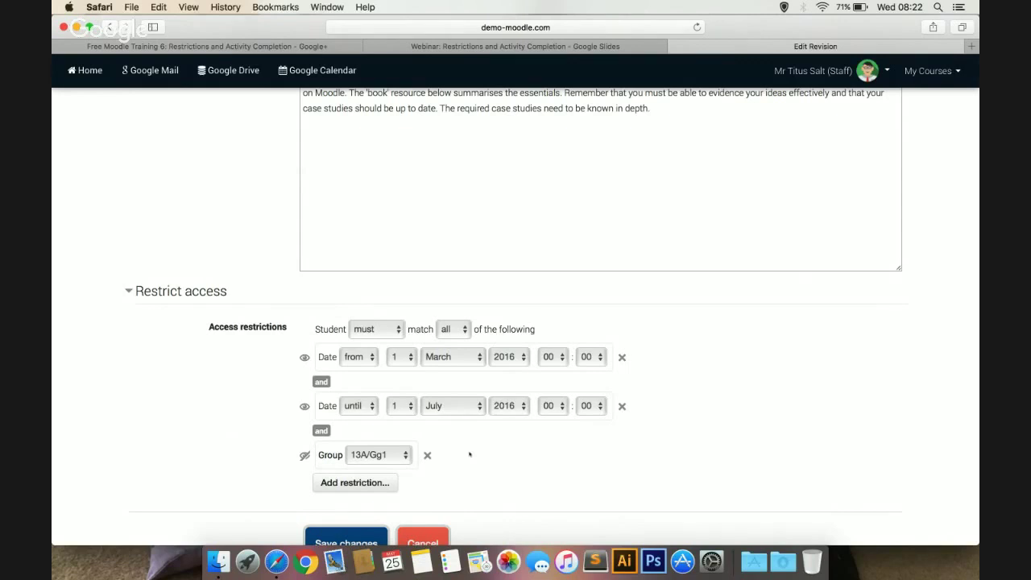
scroll(470, 454, down, 2)
click(433, 491)
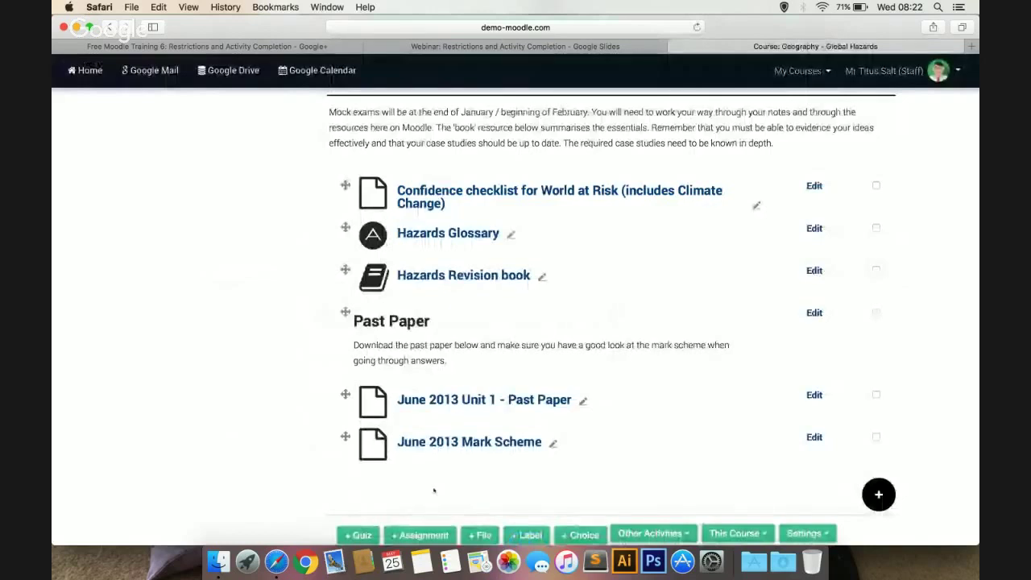
Scroll up to 'Quiz task: Classifying hazards' in Hazard Types & Definitions and open its Edit settings
scroll(712, 408, up, 5)
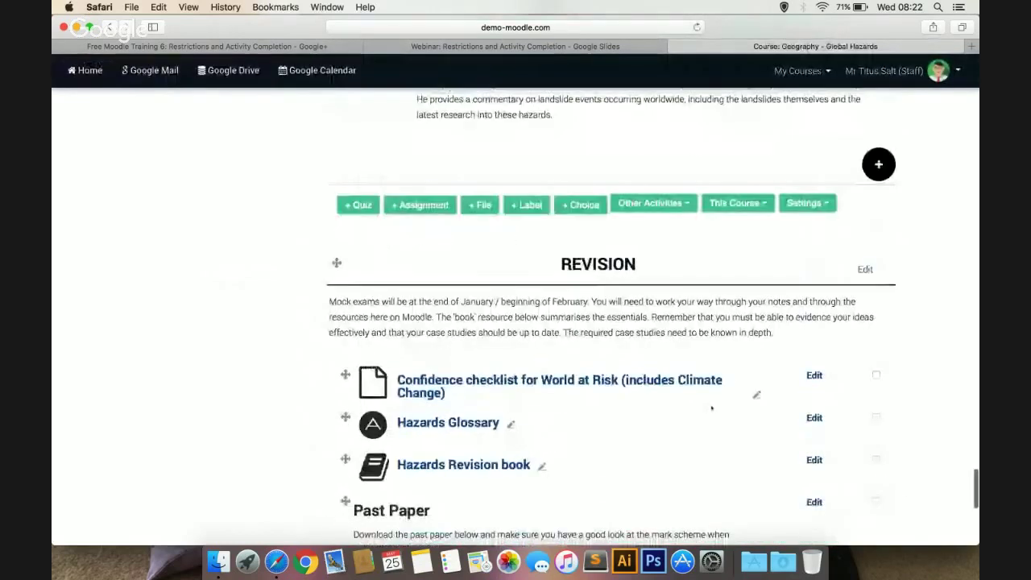
click(866, 270)
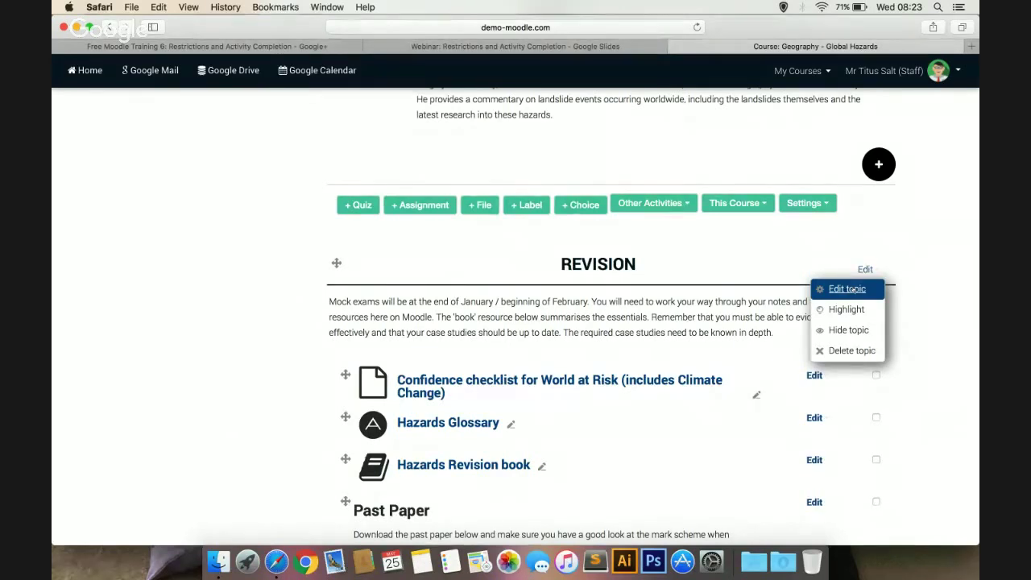
click(937, 242)
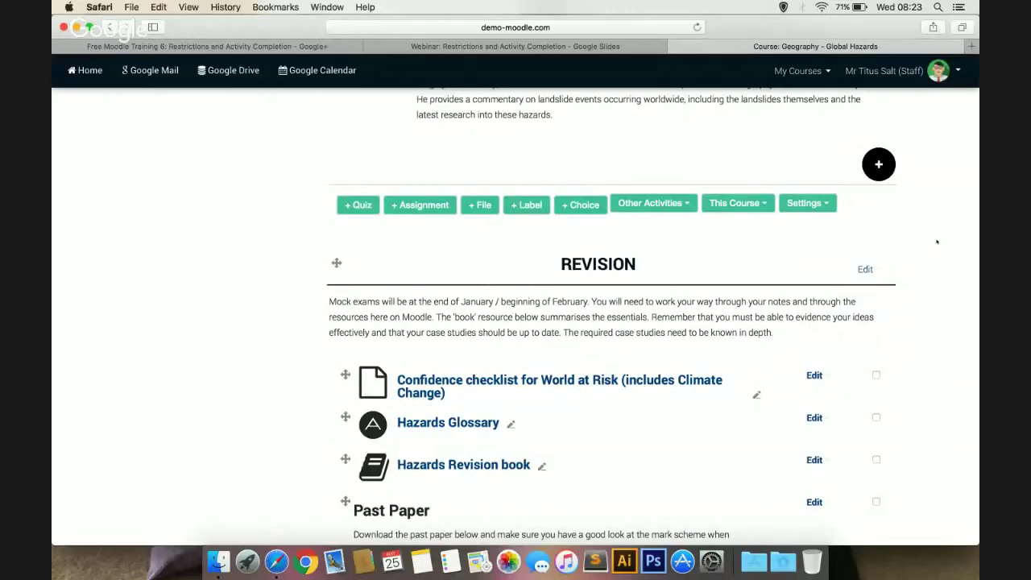
scroll(937, 241, up, 10)
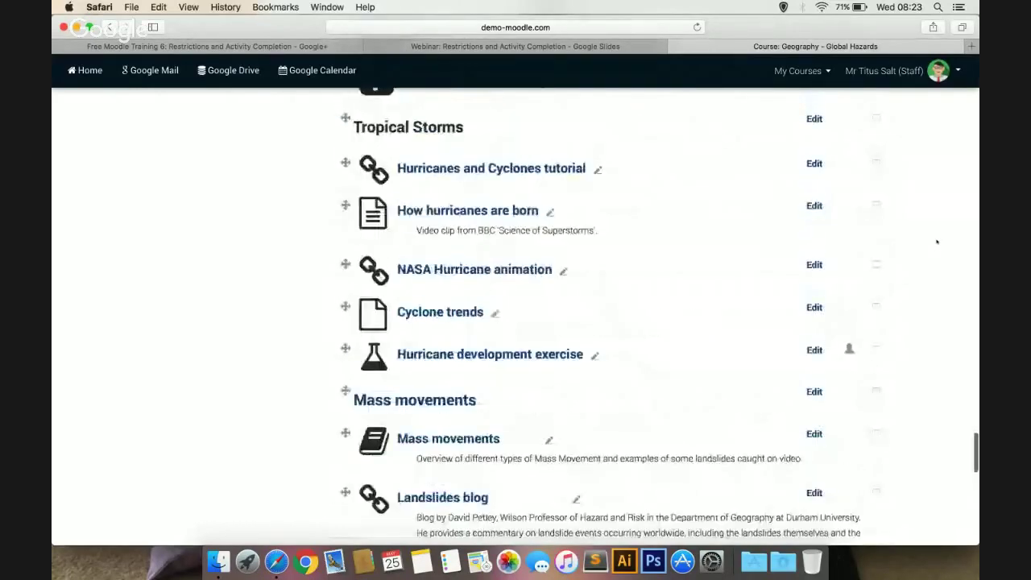
scroll(937, 242, up, 15)
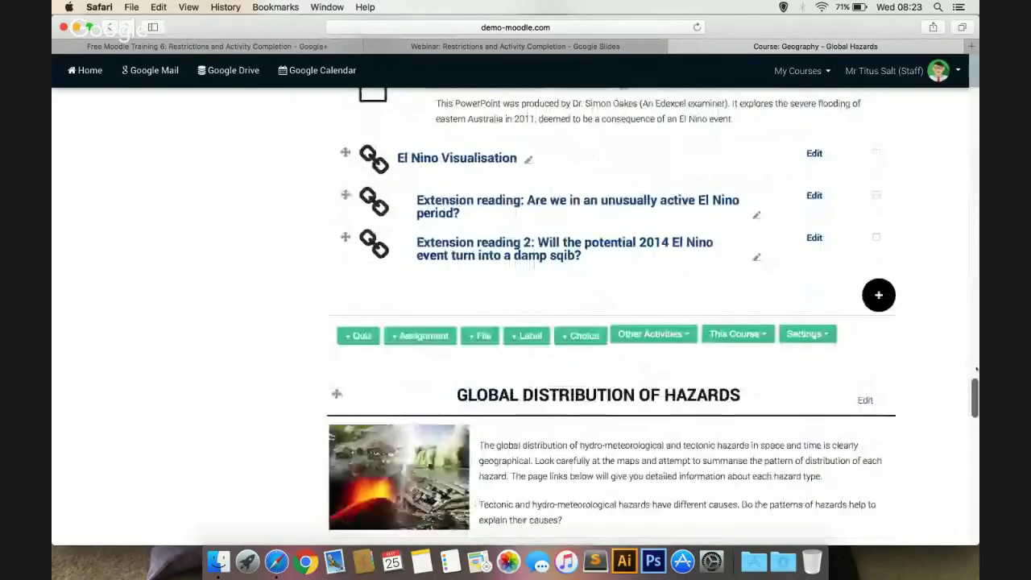
scroll(516, 322, up, 15)
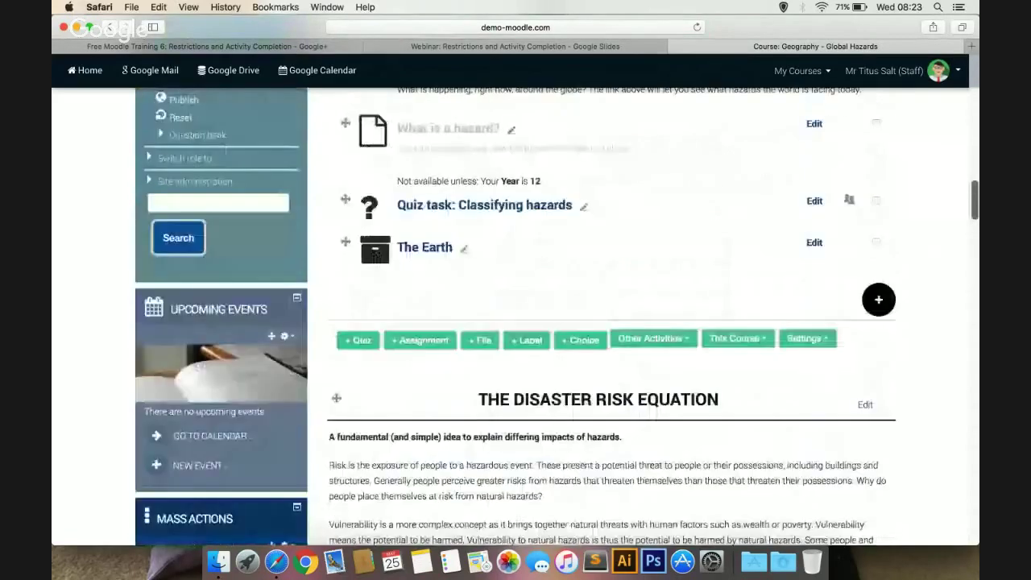
scroll(515, 322, up, 5)
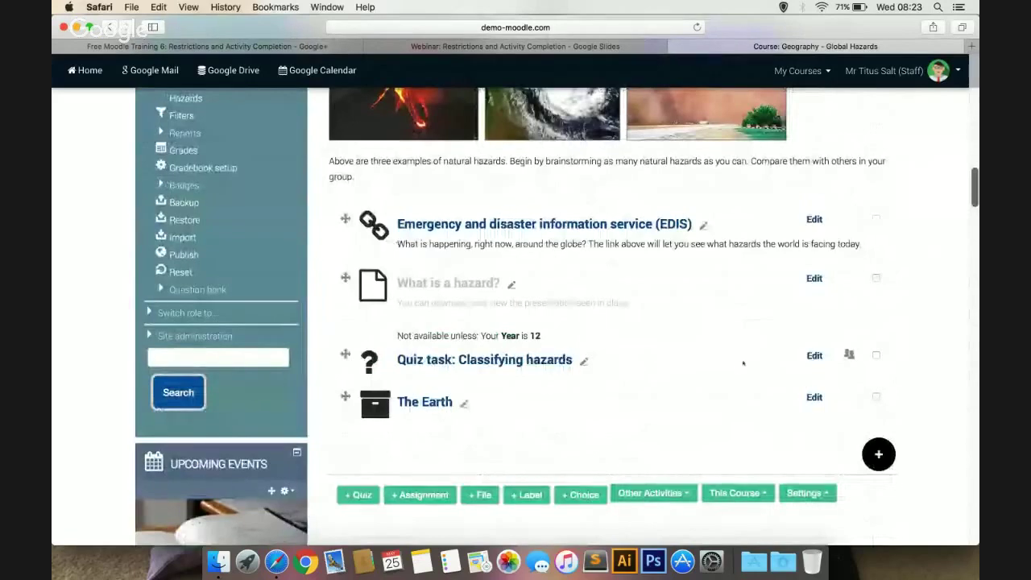
click(815, 356)
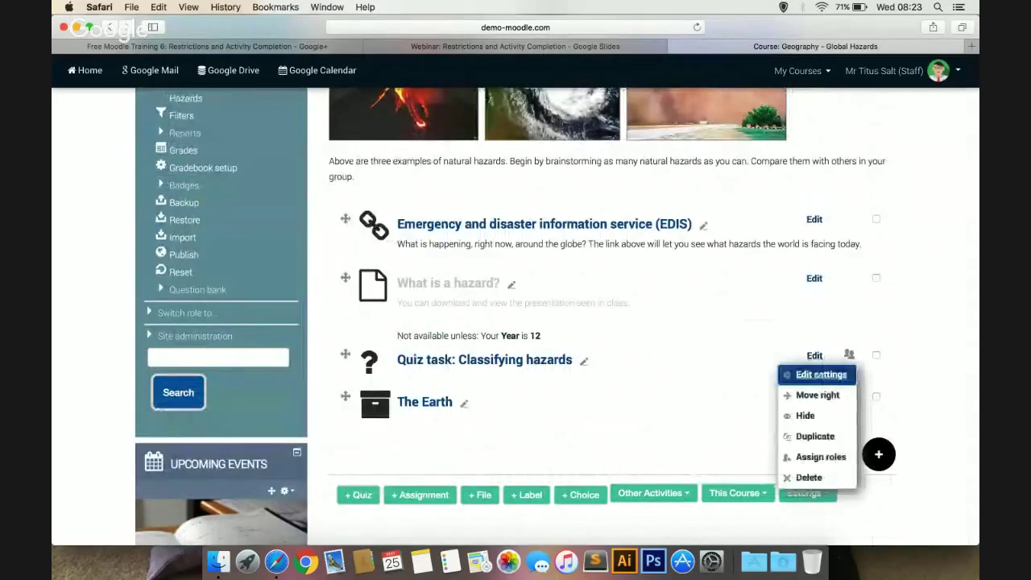
click(819, 375)
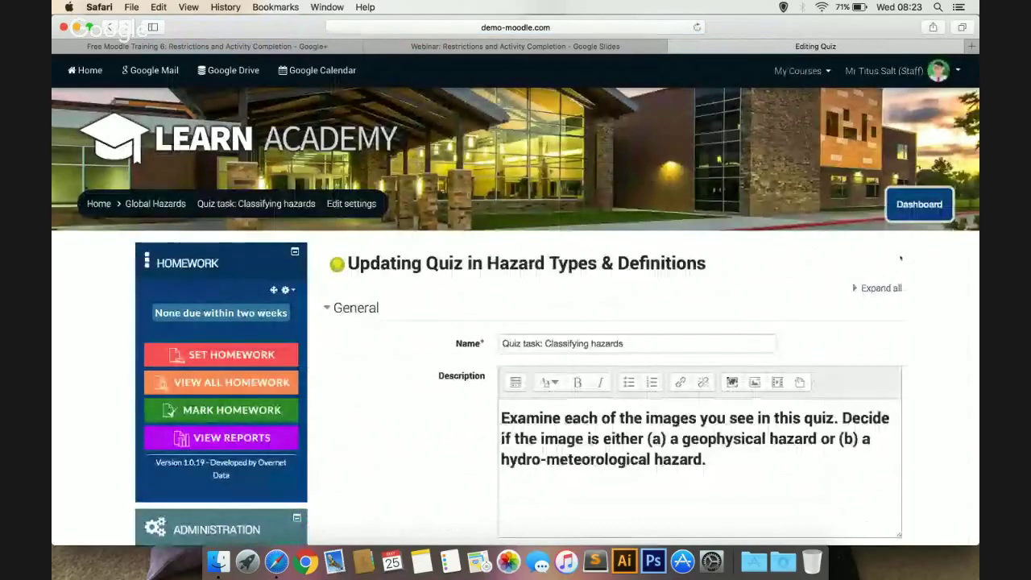
Expand the quiz's Grade section, confirm Grade to pass is 30, and scroll toward Activity completion
scroll(967, 331, down, 8)
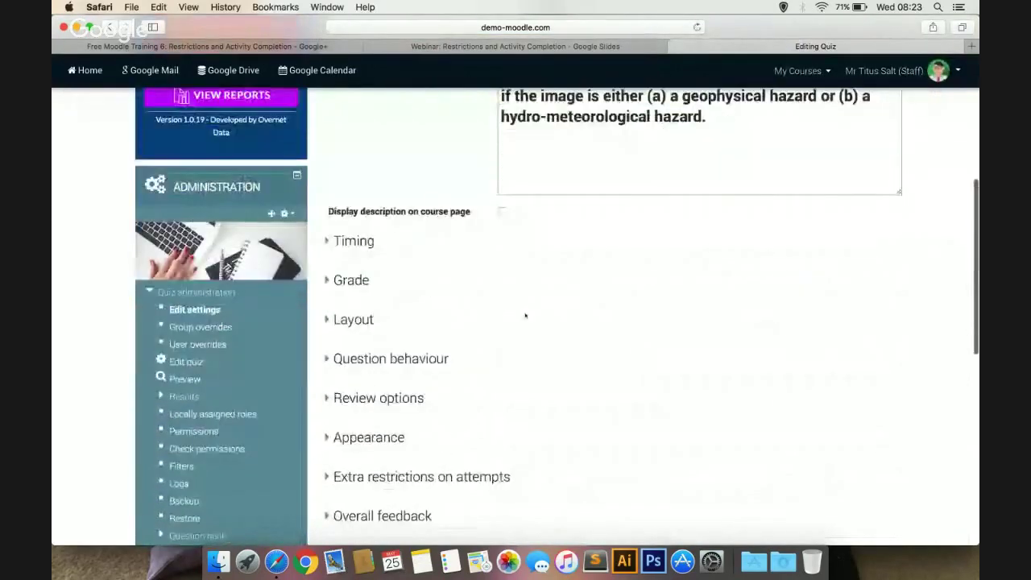
click(349, 283)
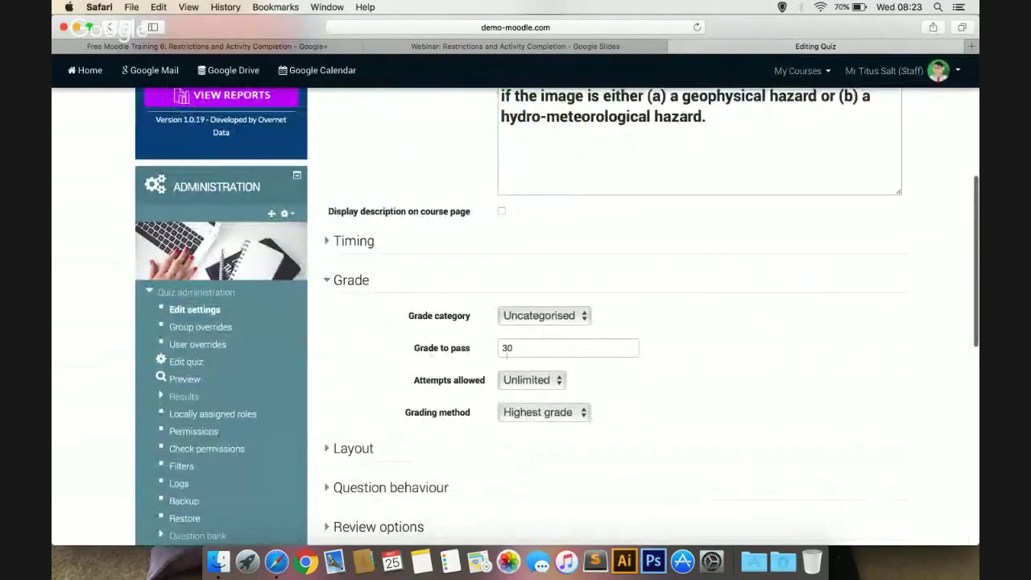
drag(519, 347, 488, 349)
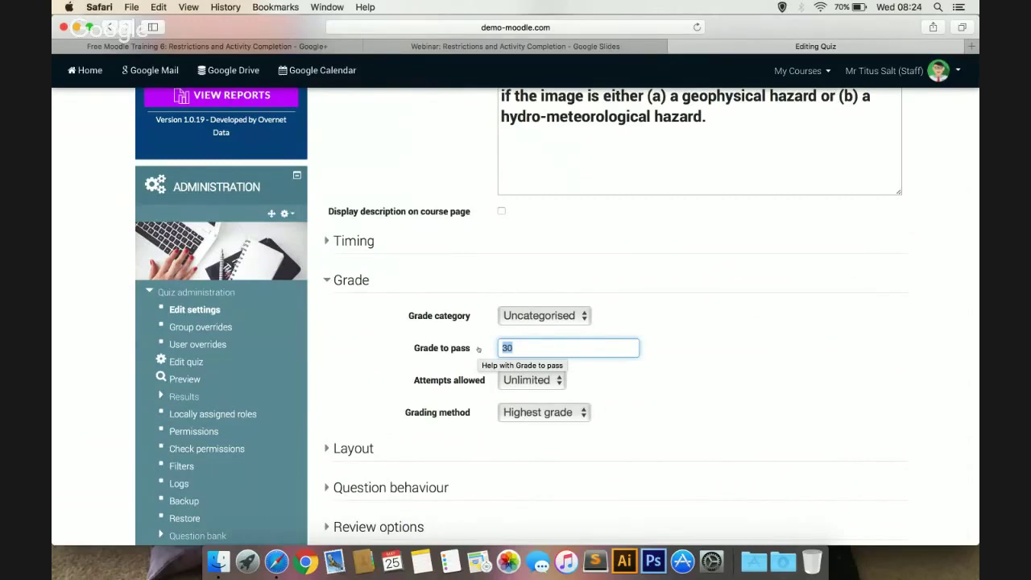
click(392, 354)
scroll(392, 355, down, 5)
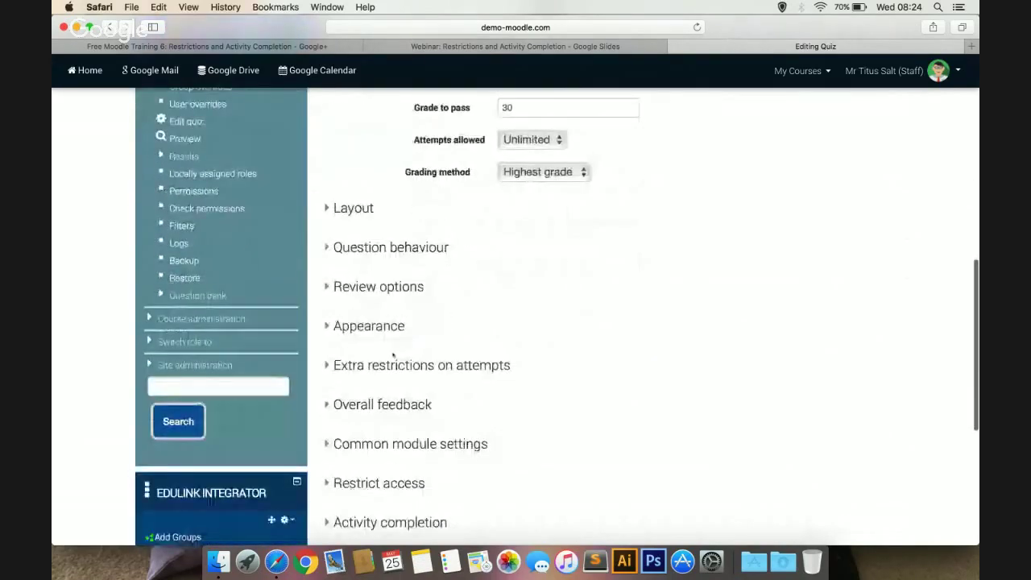
scroll(393, 354, down, 2)
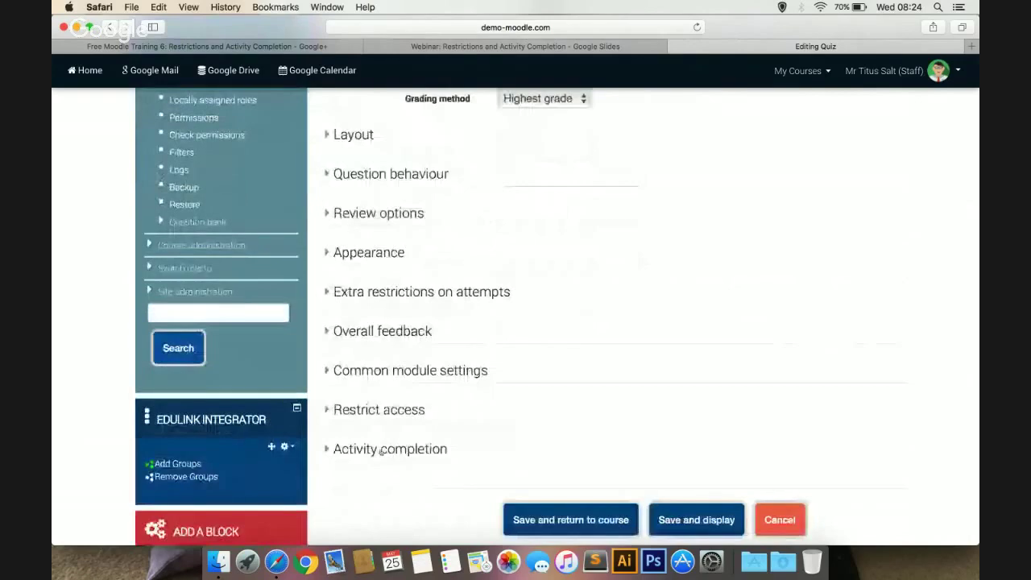
Set the Classifying hazards quiz's completion tracking to 'Show activity as complete when conditions are met', requiring a passing grade
click(382, 450)
scroll(381, 453, down, 2)
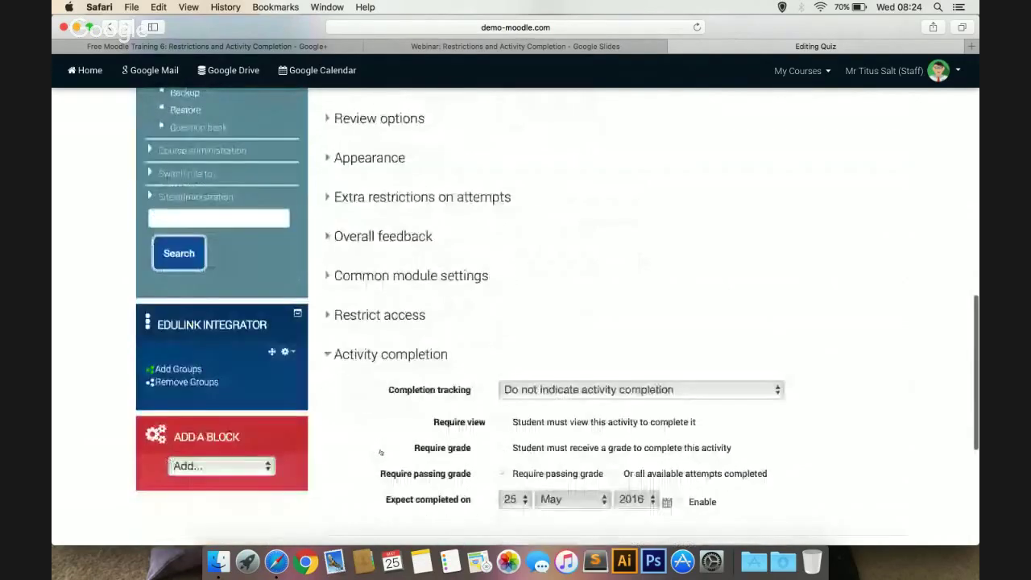
scroll(381, 452, down, 1)
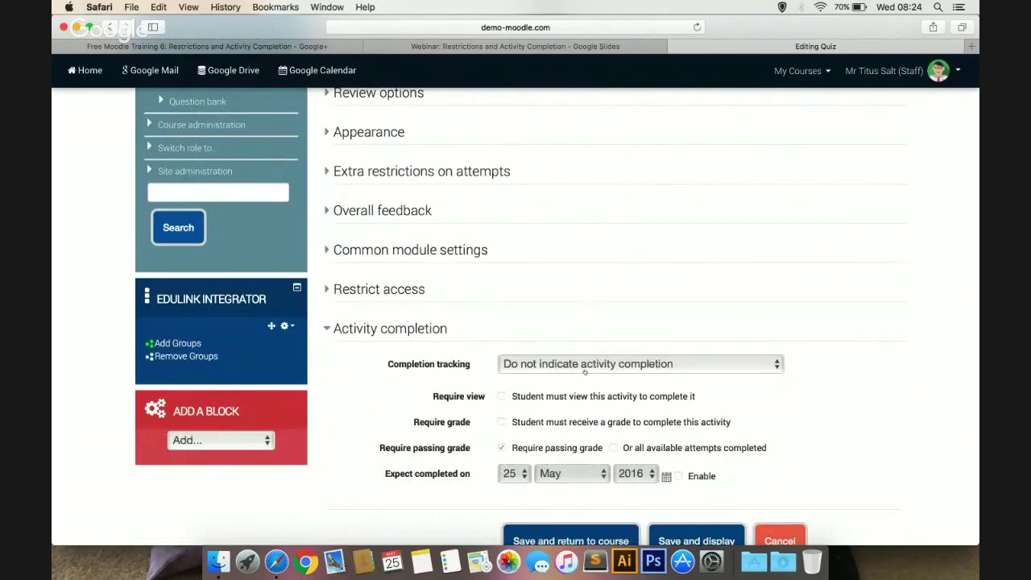
click(524, 365)
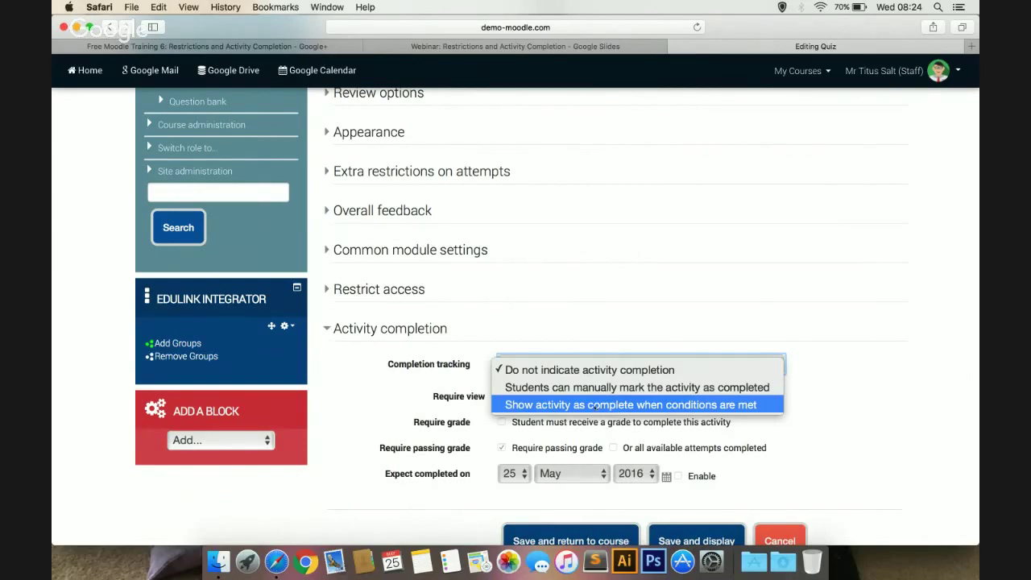
click(595, 405)
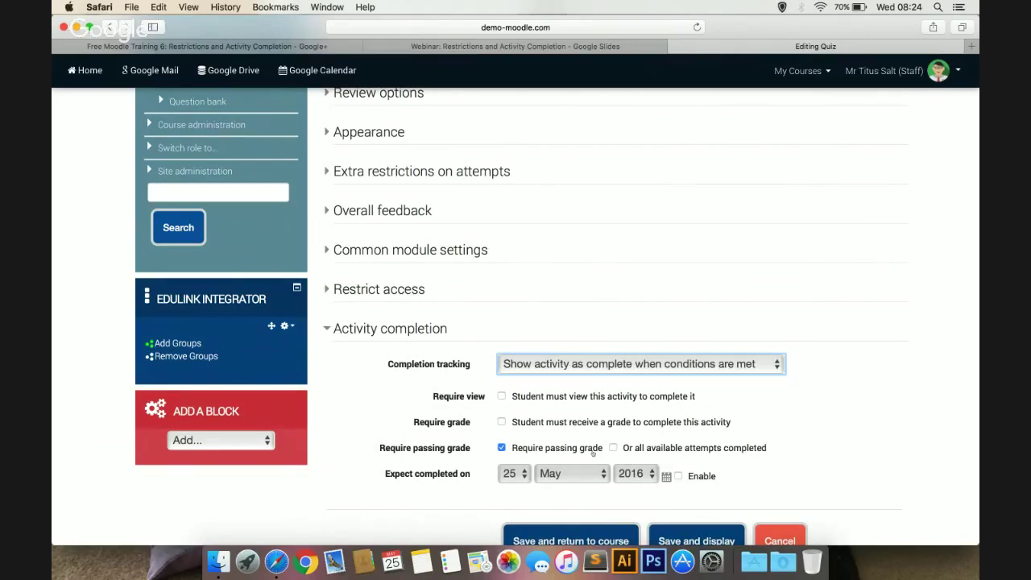
scroll(591, 453, up, 5)
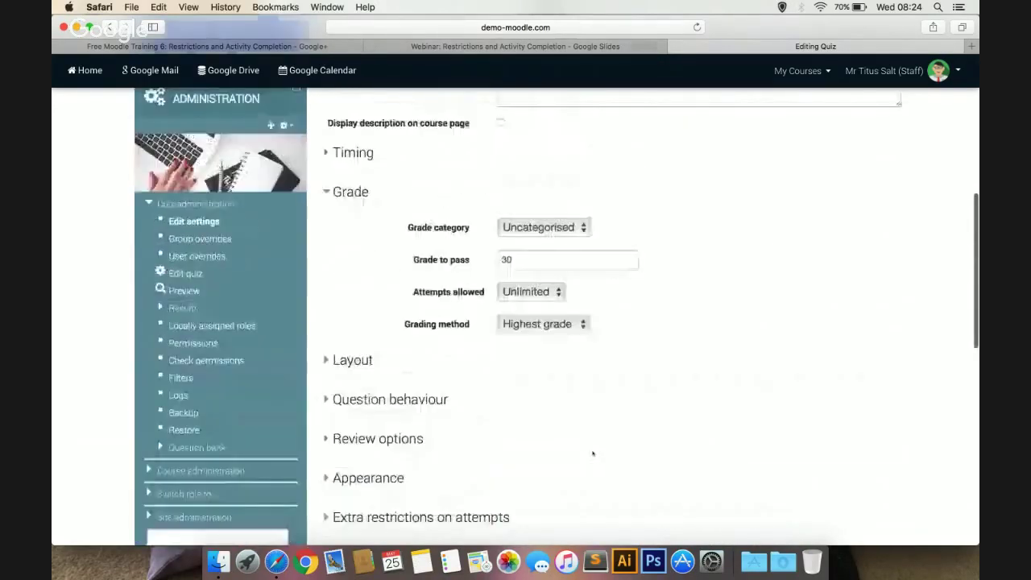
scroll(592, 452, down, 6)
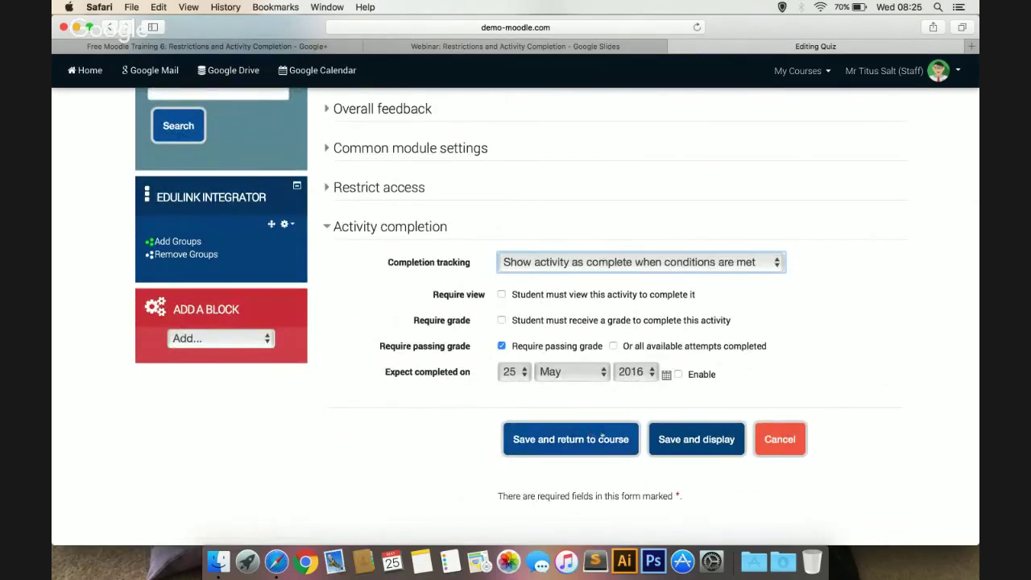
Save the quiz settings back to the Global Hazards course and choose Quizventure as a new activity
click(618, 439)
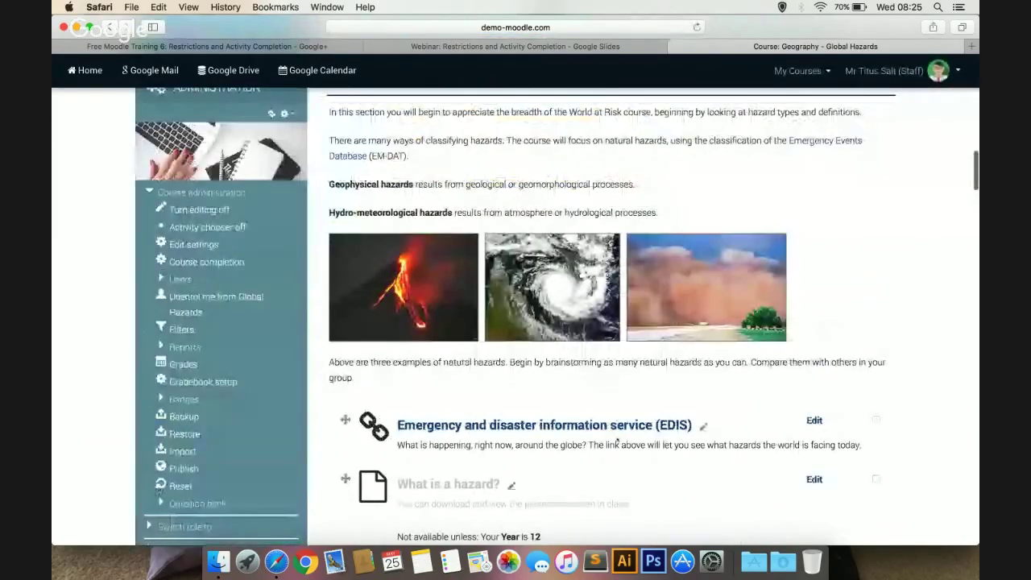
scroll(617, 440, down, 4)
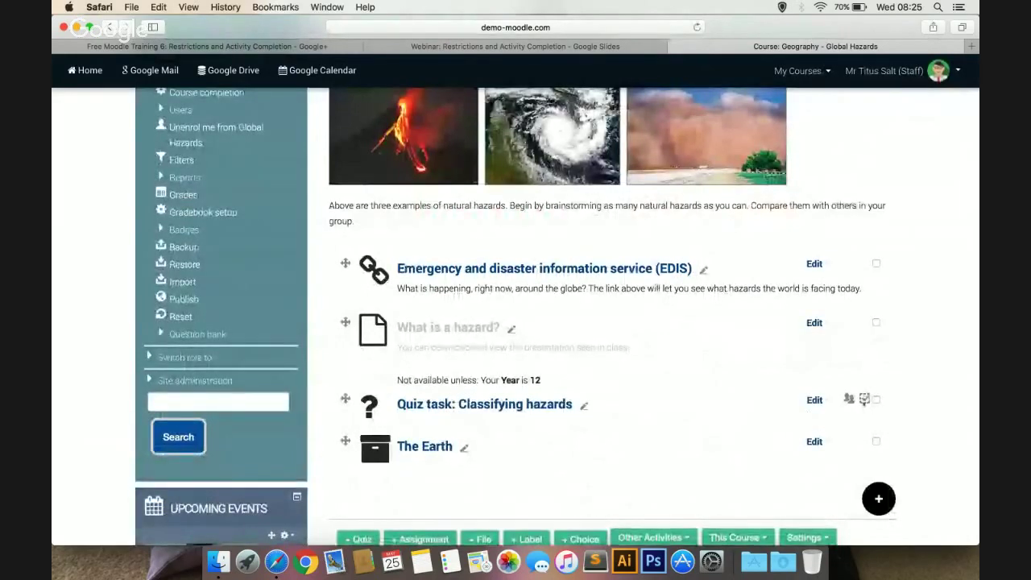
mouse_move(866, 401)
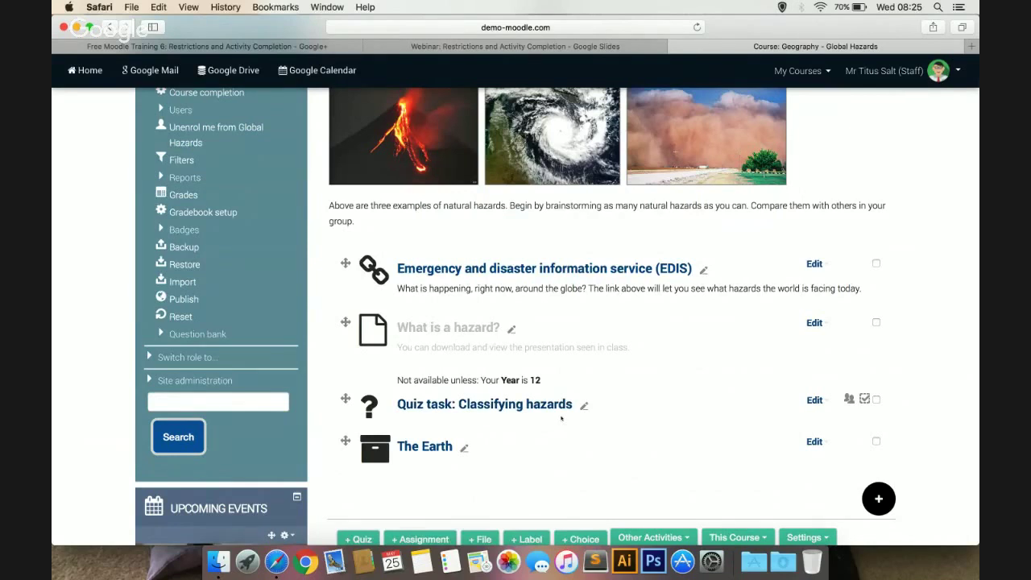
scroll(586, 424, down, 2)
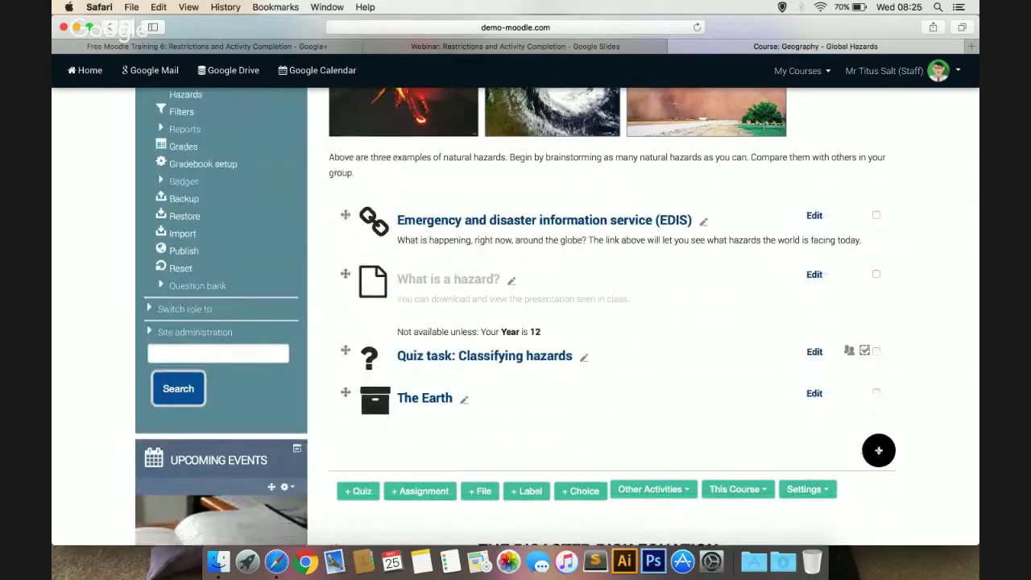
click(878, 451)
click(417, 401)
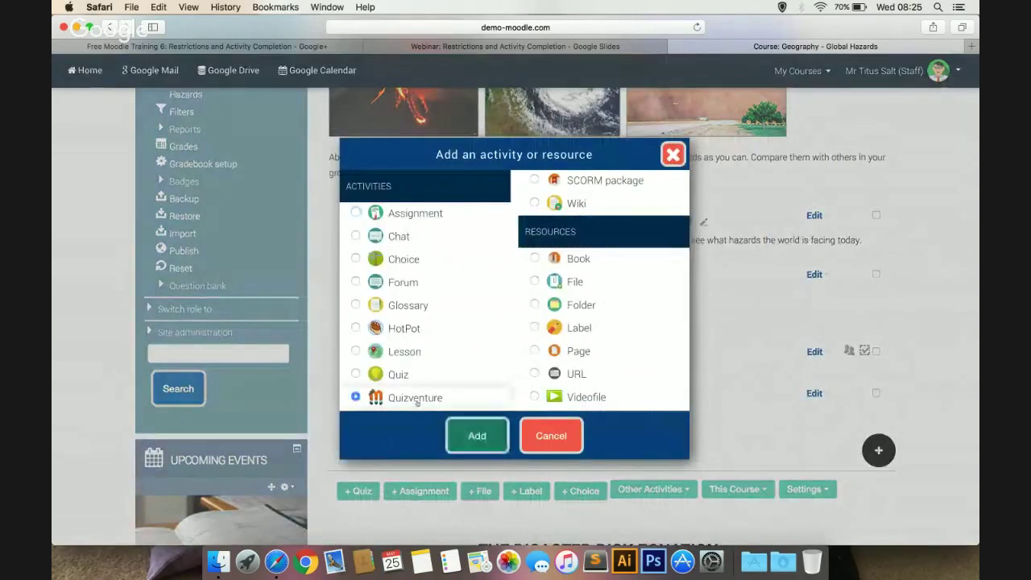
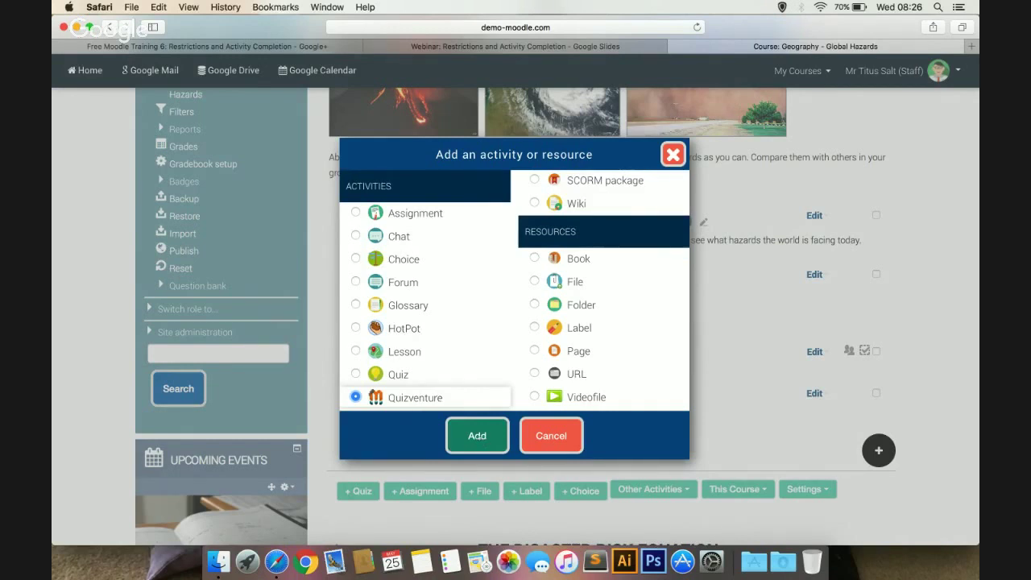
Add a Quizventure activity to Hazard Types & Definitions named 'Space Invaders!'
key(Return)
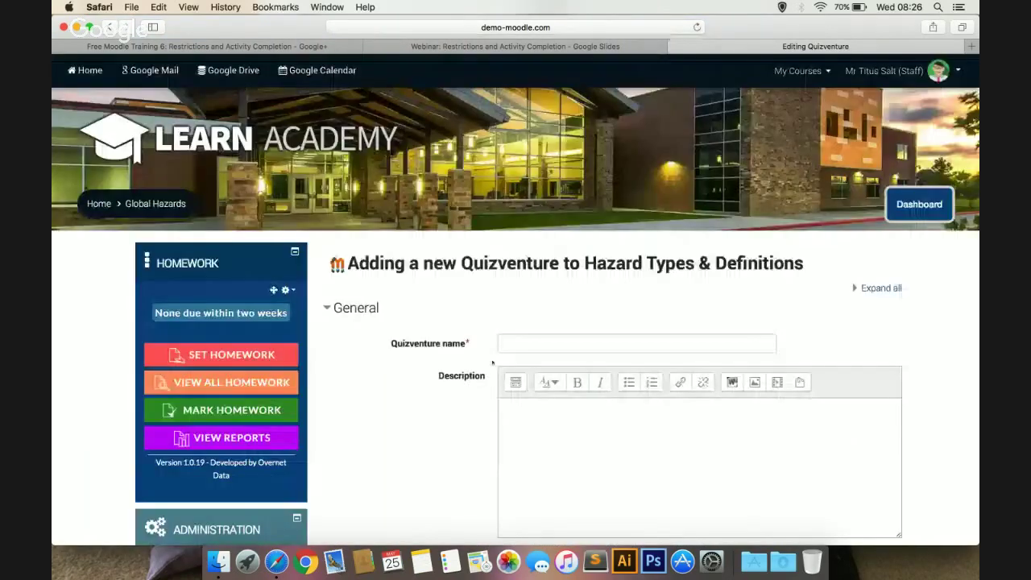
click(507, 343)
text(Spa)
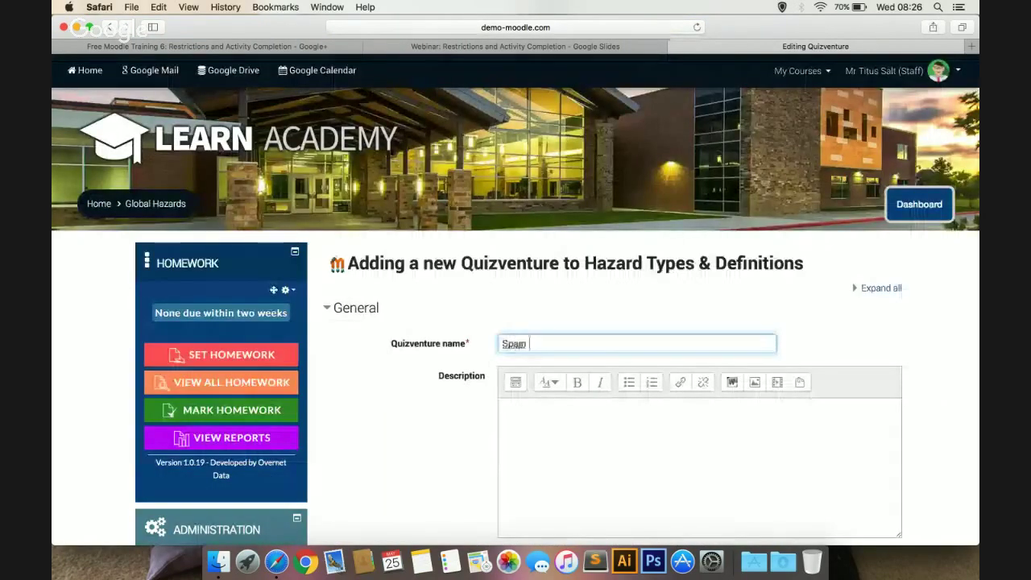
text(ce Inva)
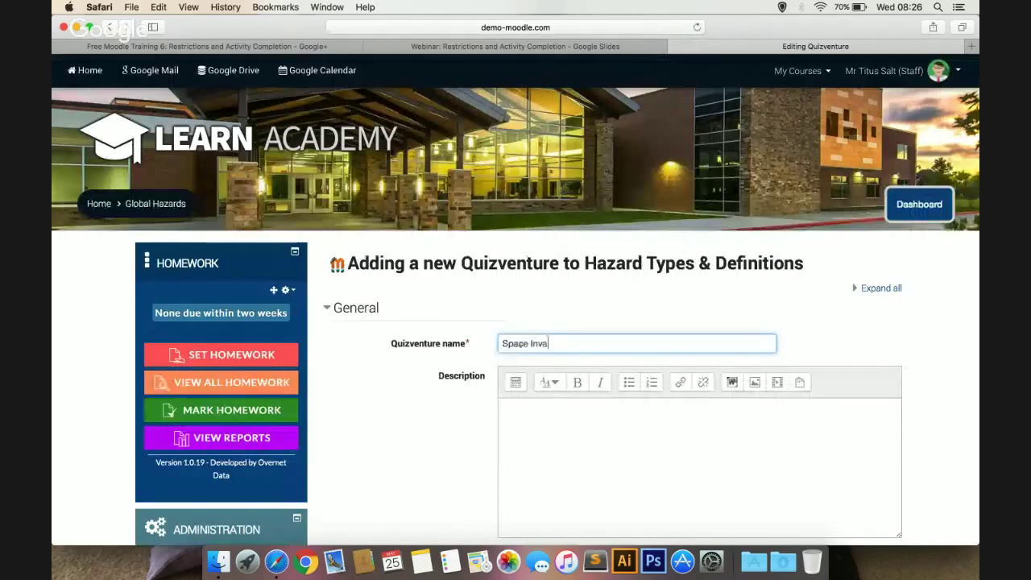
text(ders!)
scroll(459, 319, down, 5)
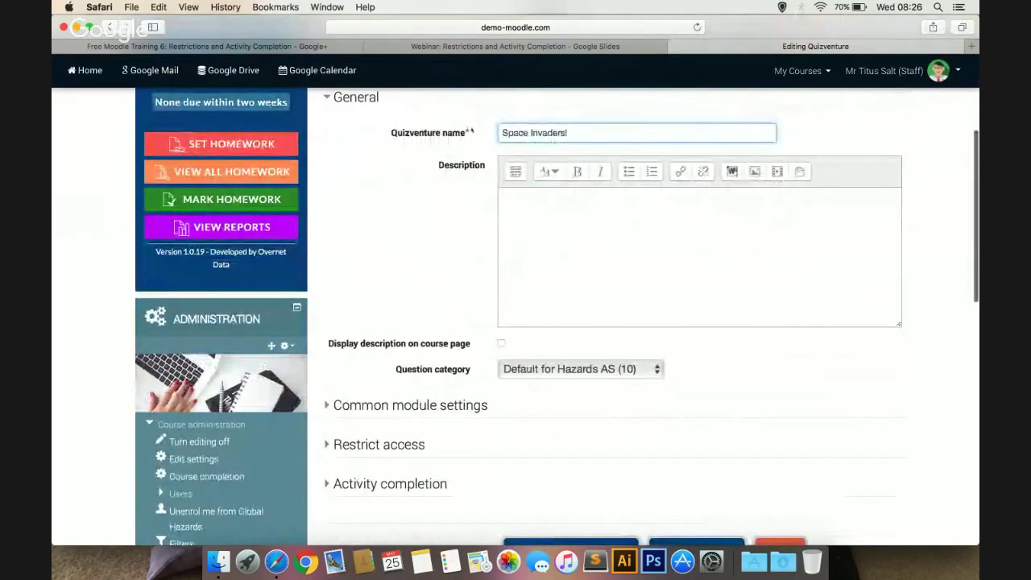
Set the question category to the other course category, the one holding 3 questions
scroll(437, 306, down, 1)
scroll(437, 306, down, 2)
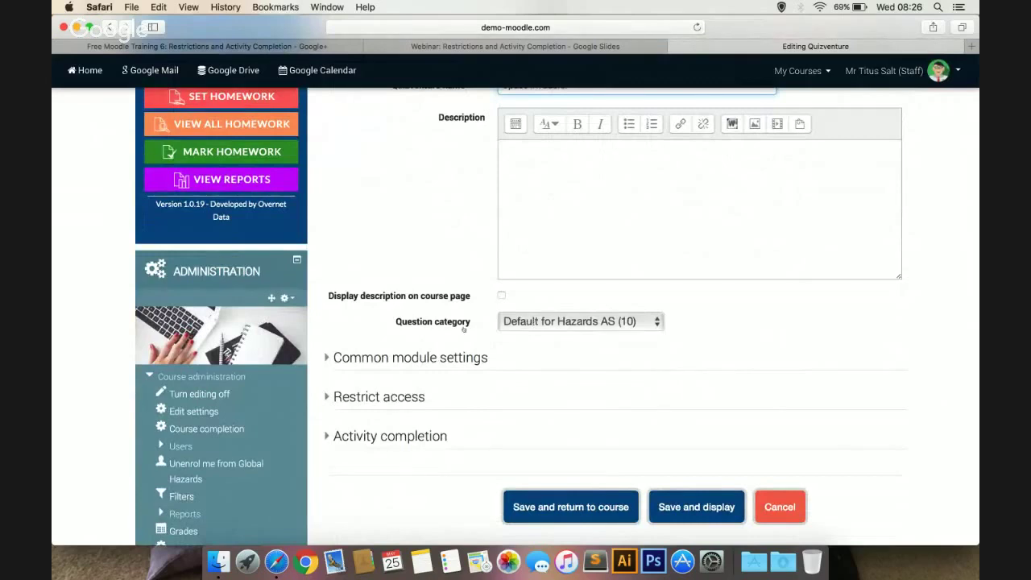
click(543, 324)
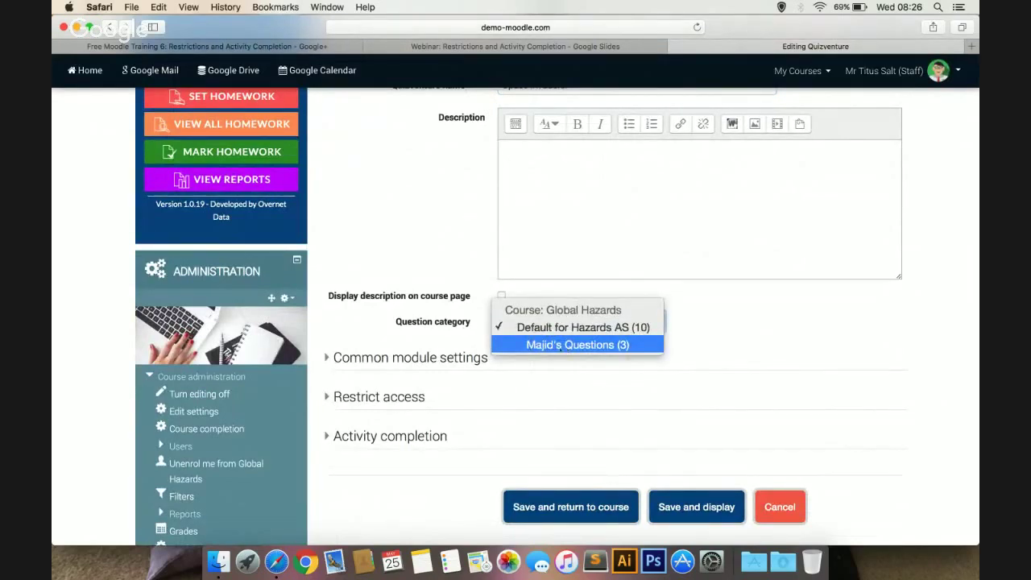
click(602, 345)
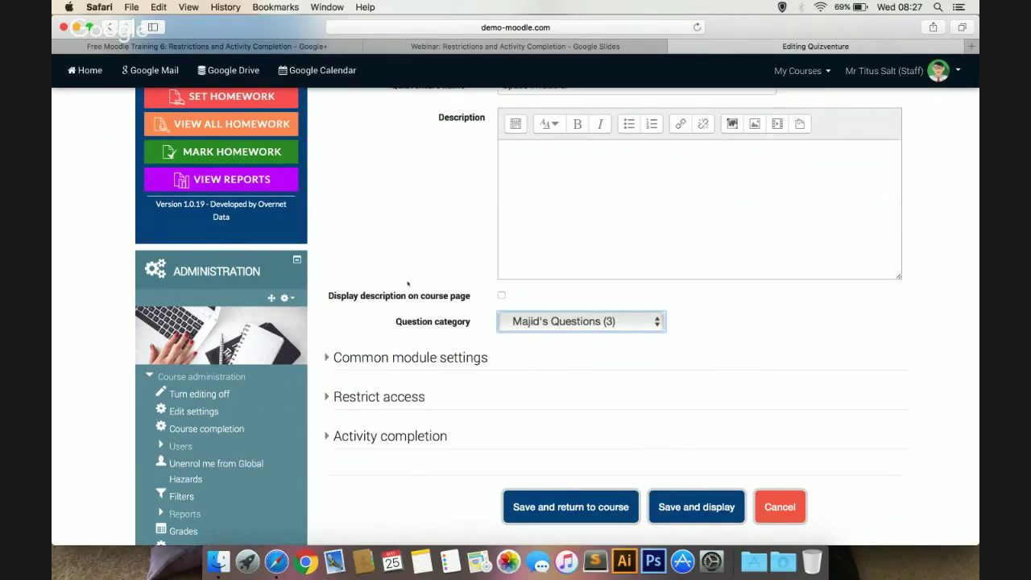
scroll(407, 282, down, 3)
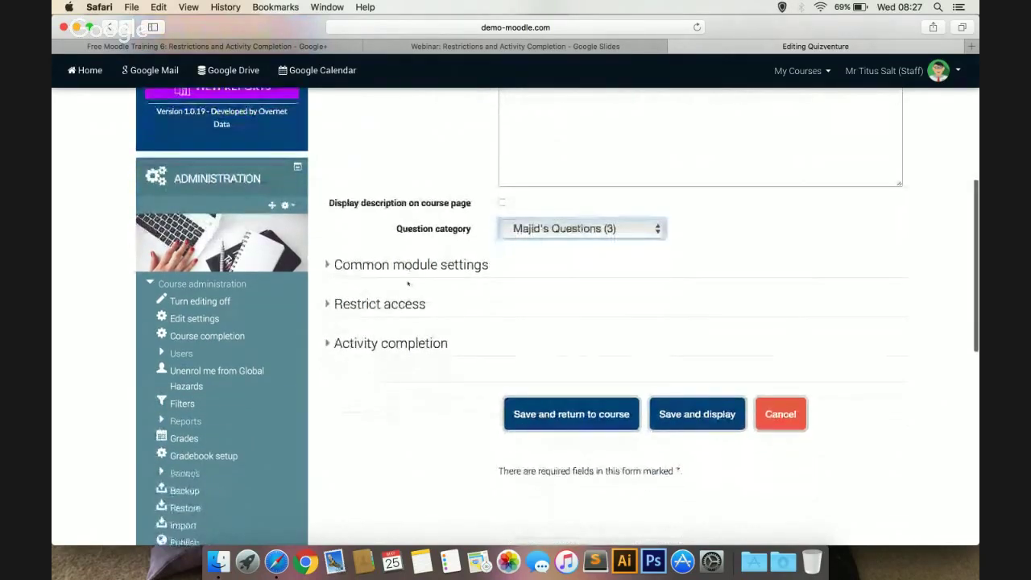
scroll(407, 283, up, 3)
Add an activity-completion restriction requiring Quiz task: Classifying hazards to be marked complete
click(375, 413)
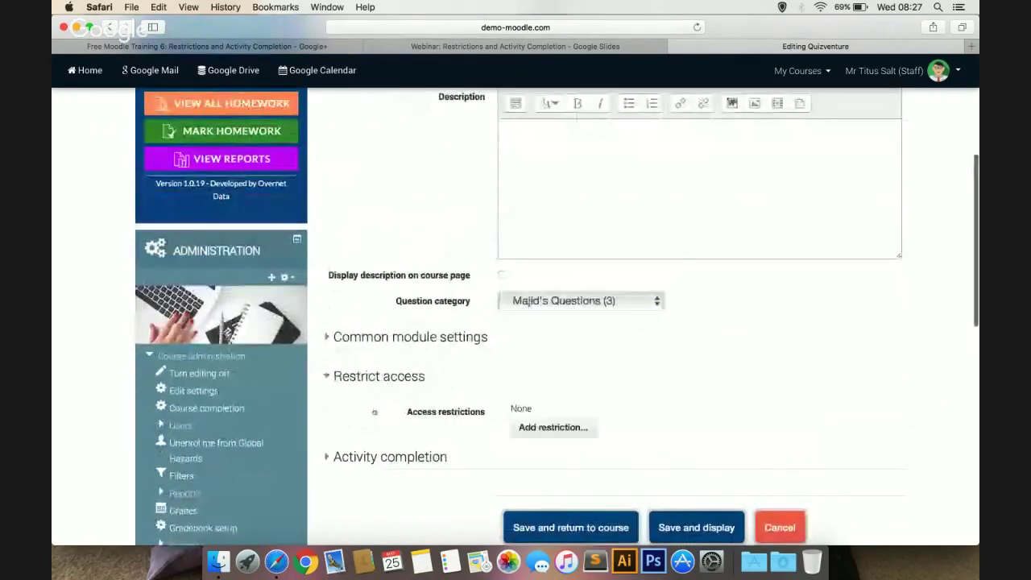
click(530, 429)
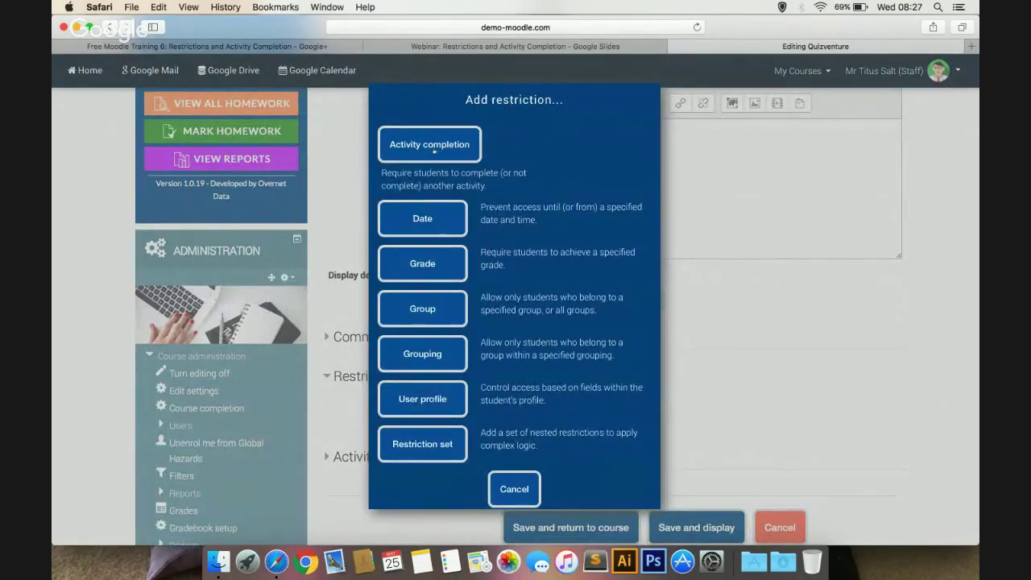
click(434, 149)
scroll(484, 279, down, 1)
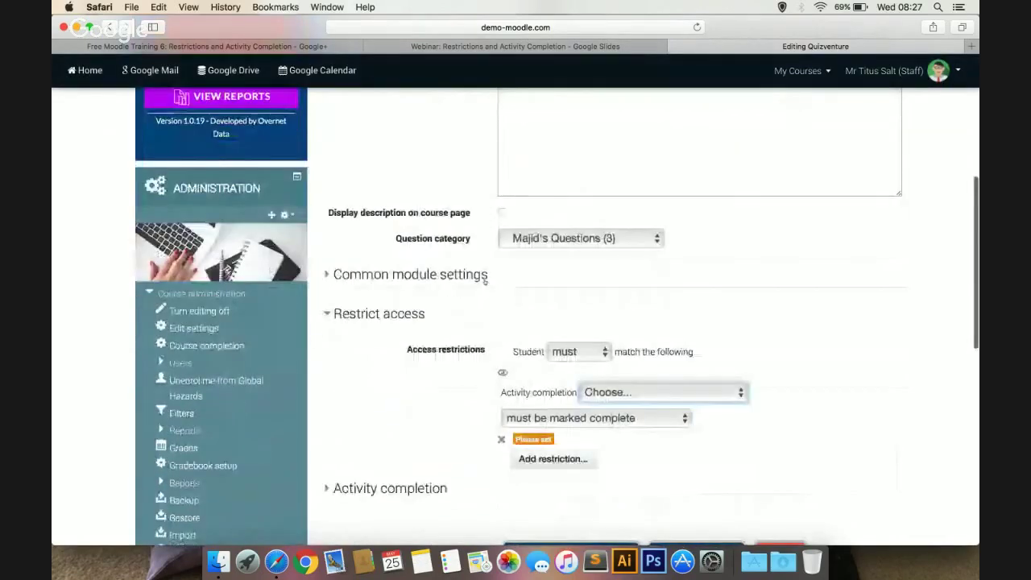
scroll(485, 279, down, 2)
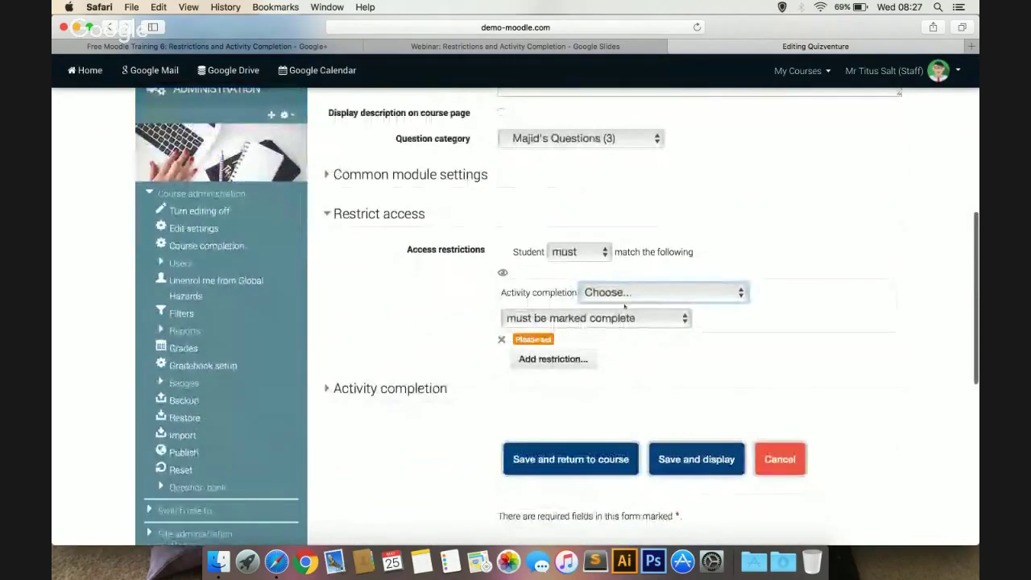
click(624, 293)
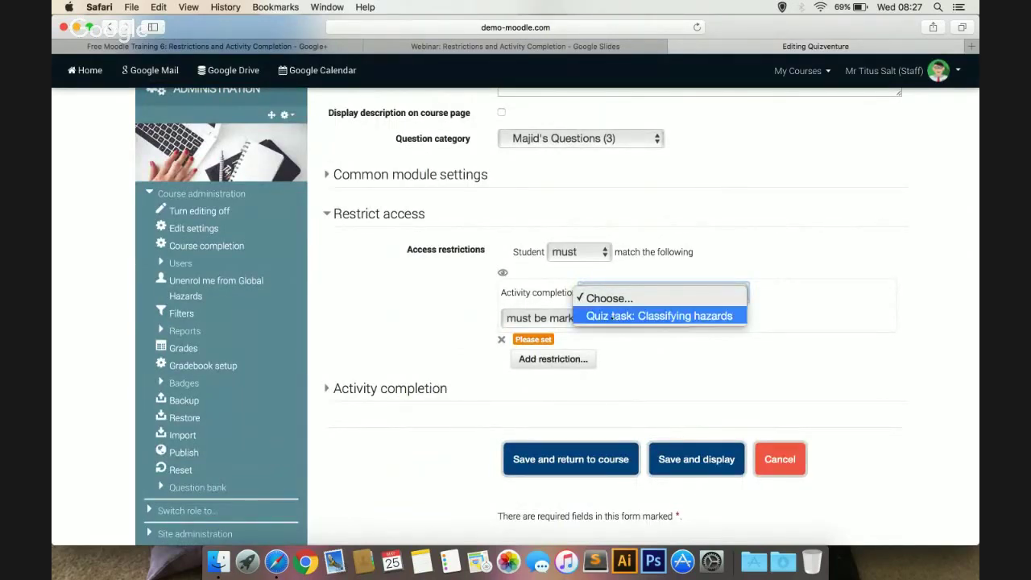
click(601, 316)
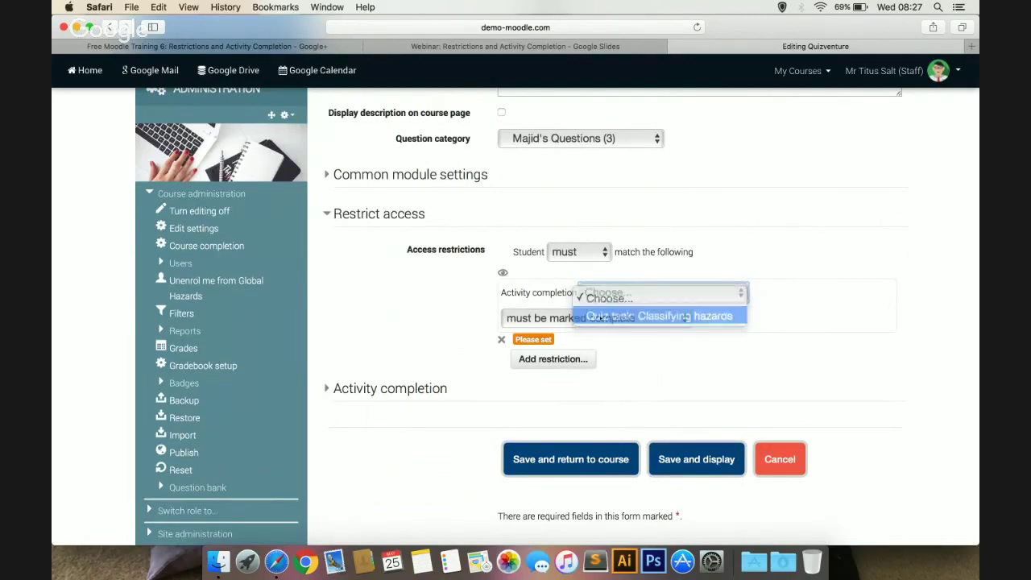
click(534, 321)
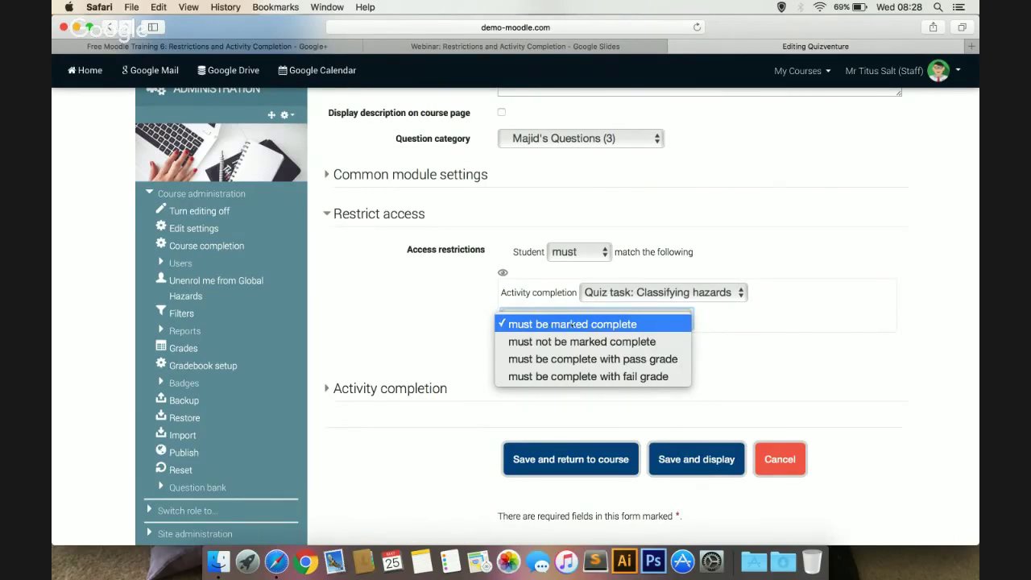
click(571, 324)
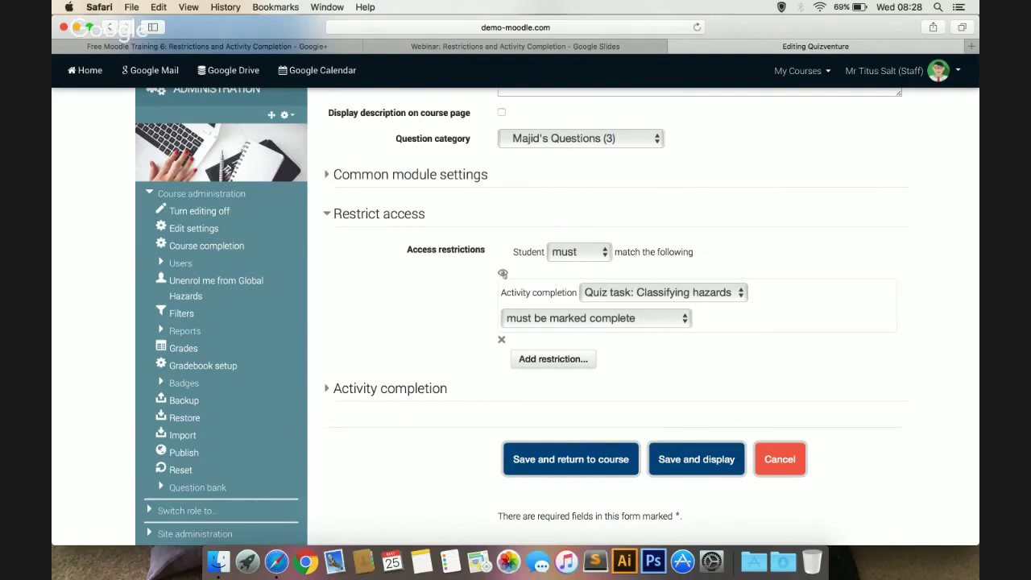
Keep the locked activity visible to ineligible students, then save and return to the course
click(502, 274)
click(503, 274)
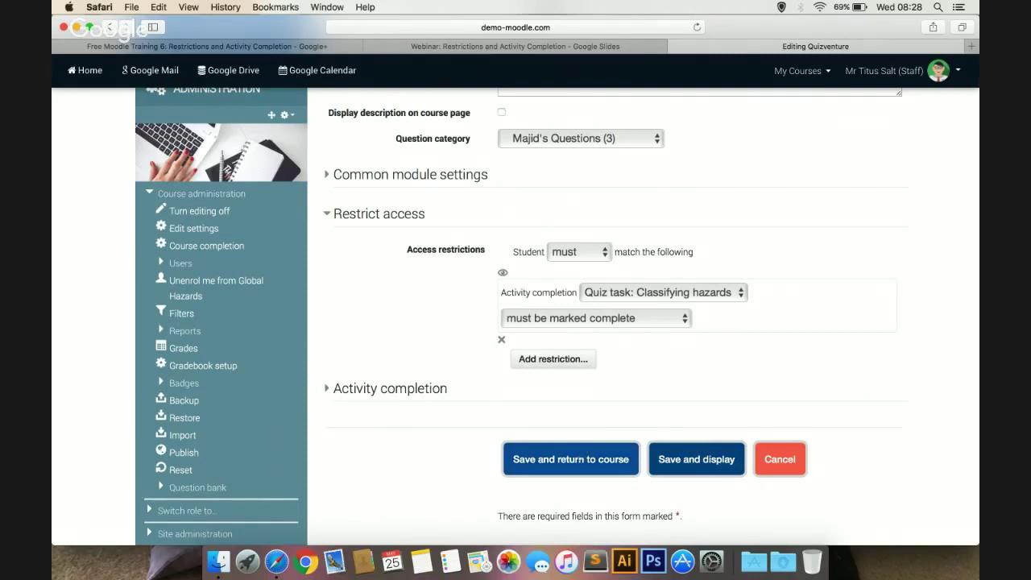
click(578, 458)
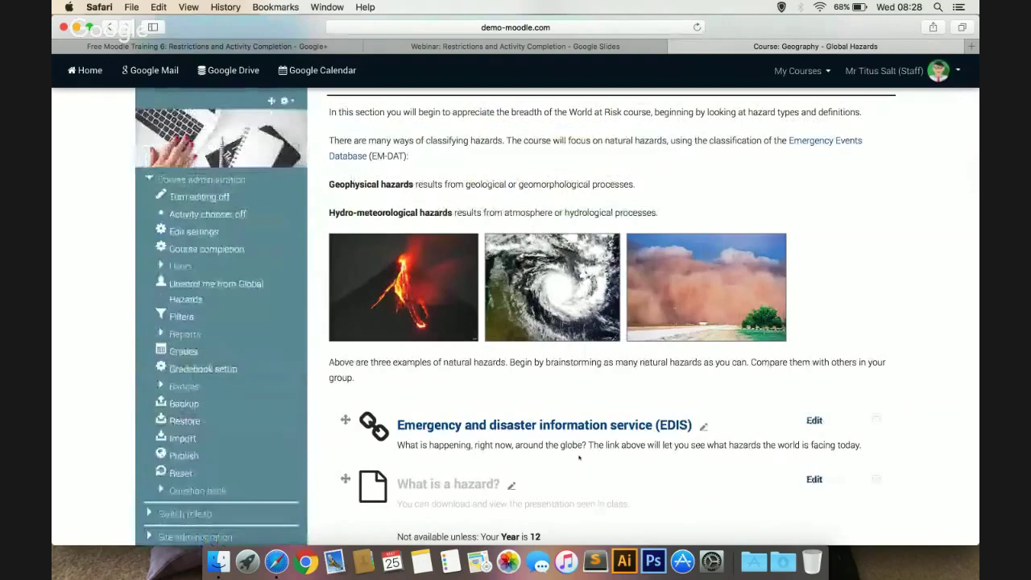
scroll(623, 335, down, 5)
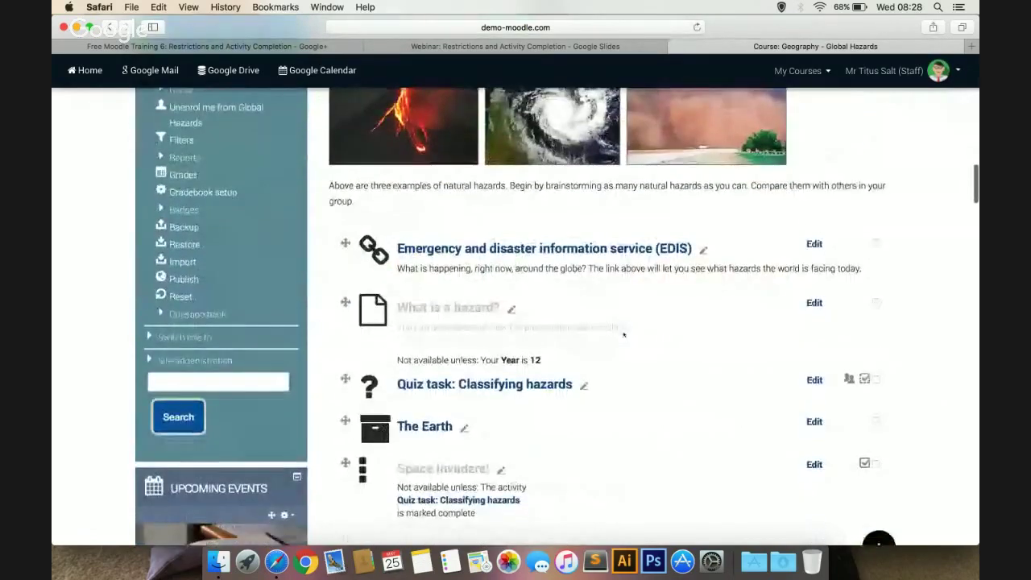
scroll(623, 334, down, 3)
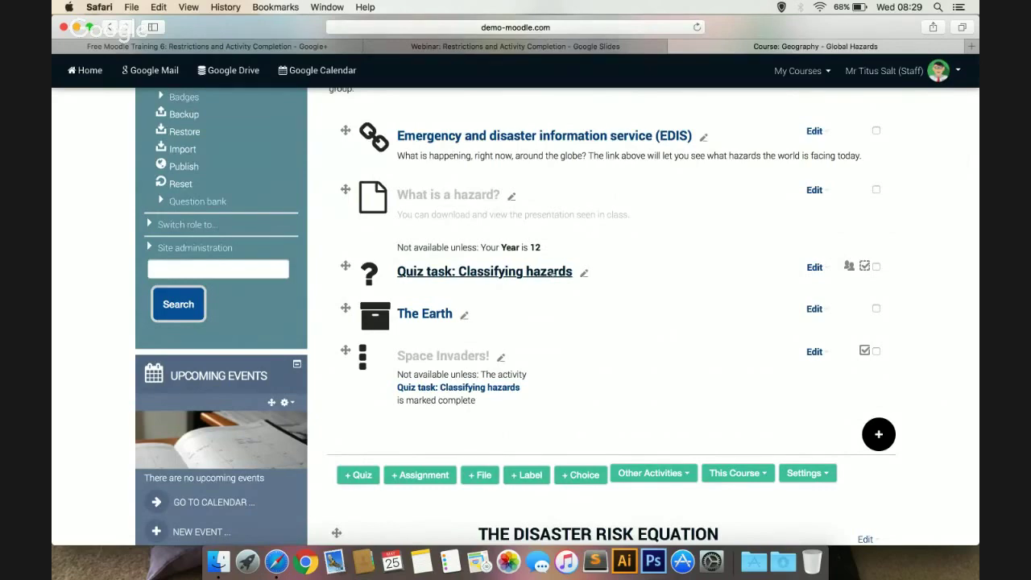
scroll(552, 274, up, 5)
scroll(552, 274, up, 15)
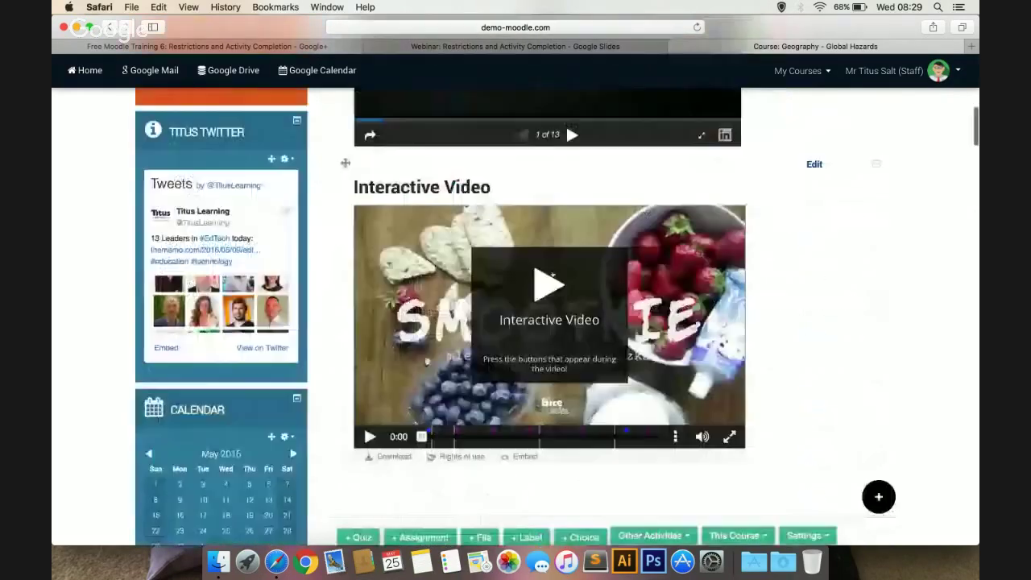
scroll(552, 276, up, 4)
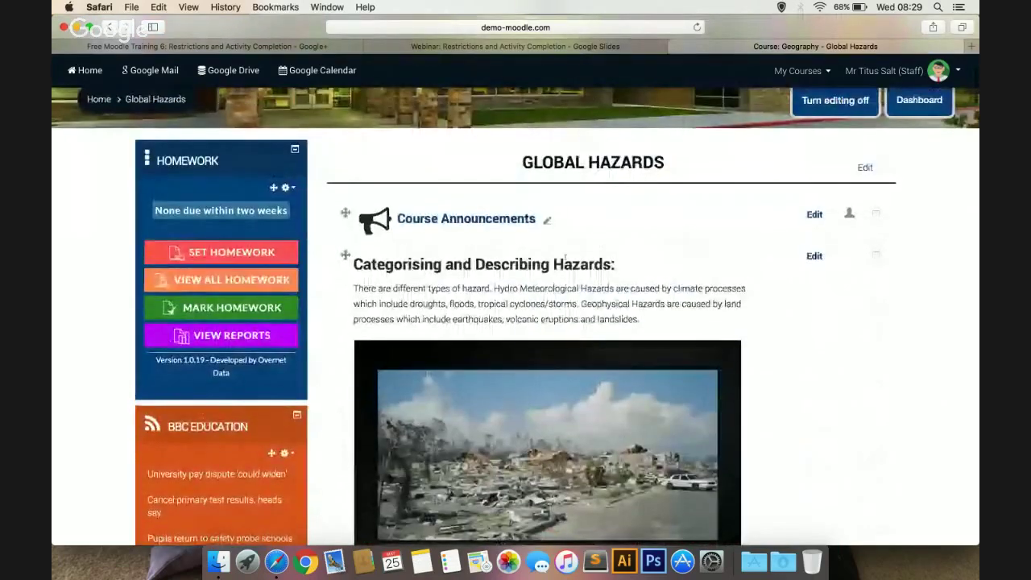
Log out of the staff account and log in with the student's username and password
click(891, 67)
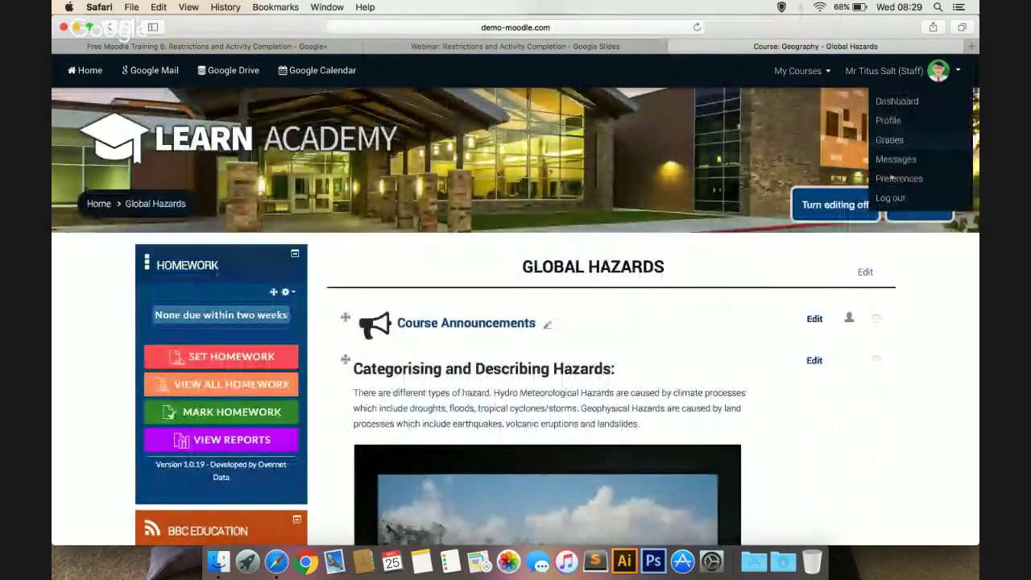
click(890, 197)
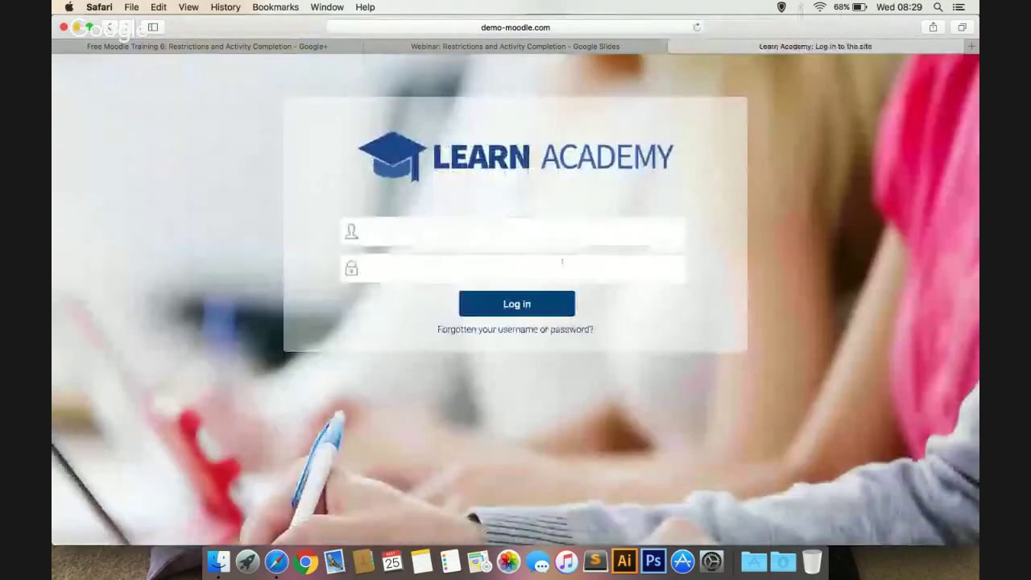
click(516, 230)
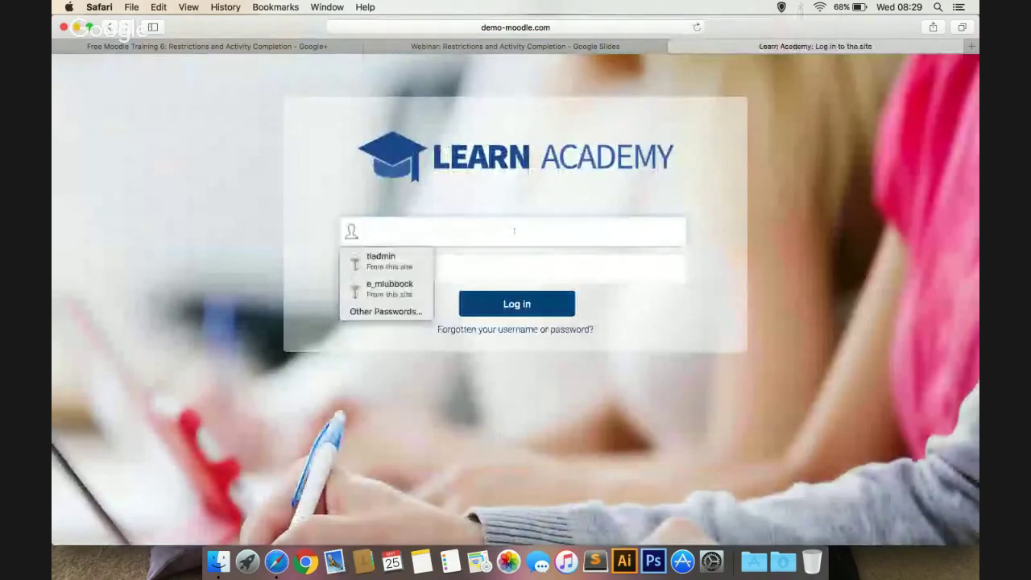
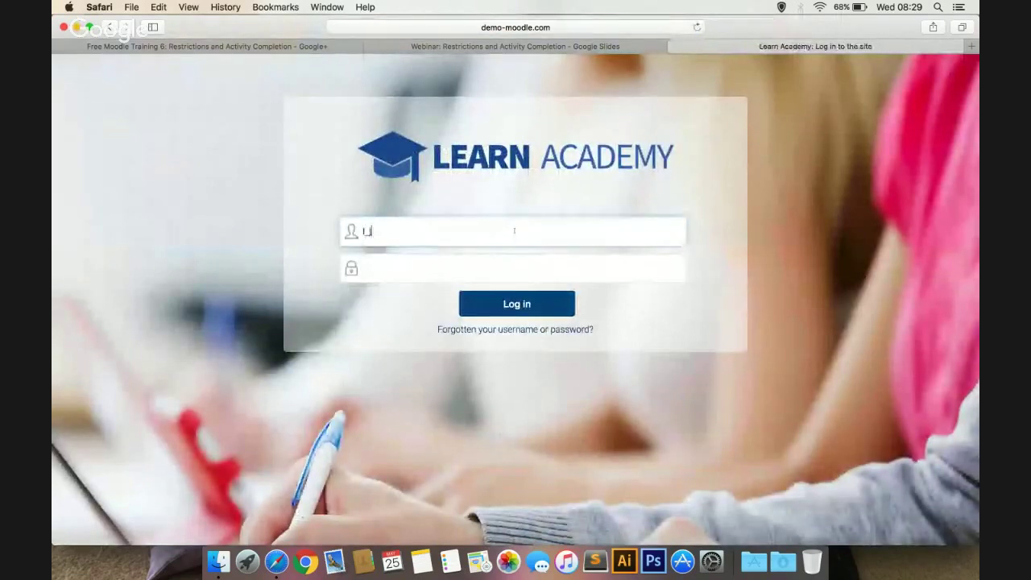
key(Tab)
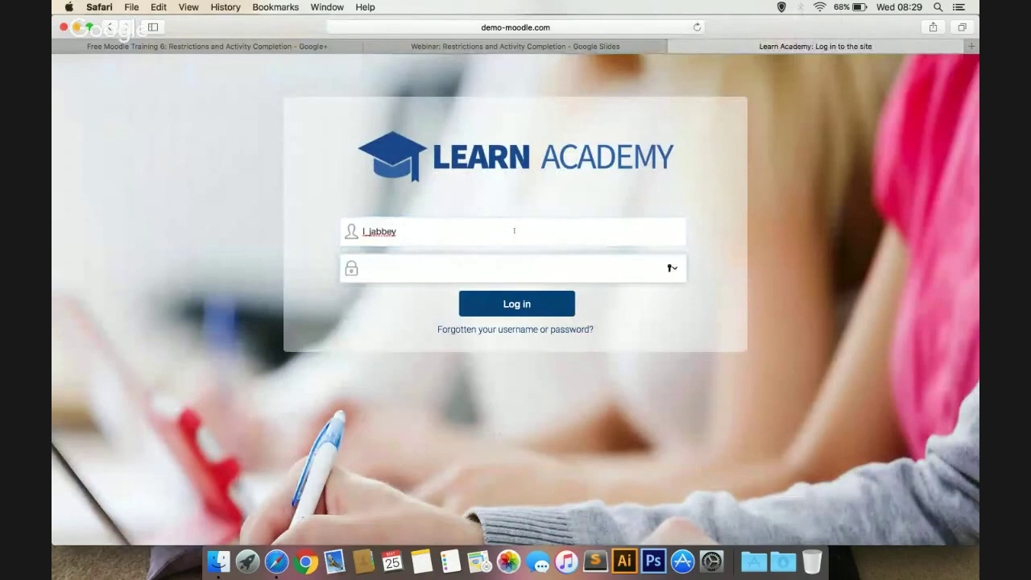
text(••••••••••)
key(Return)
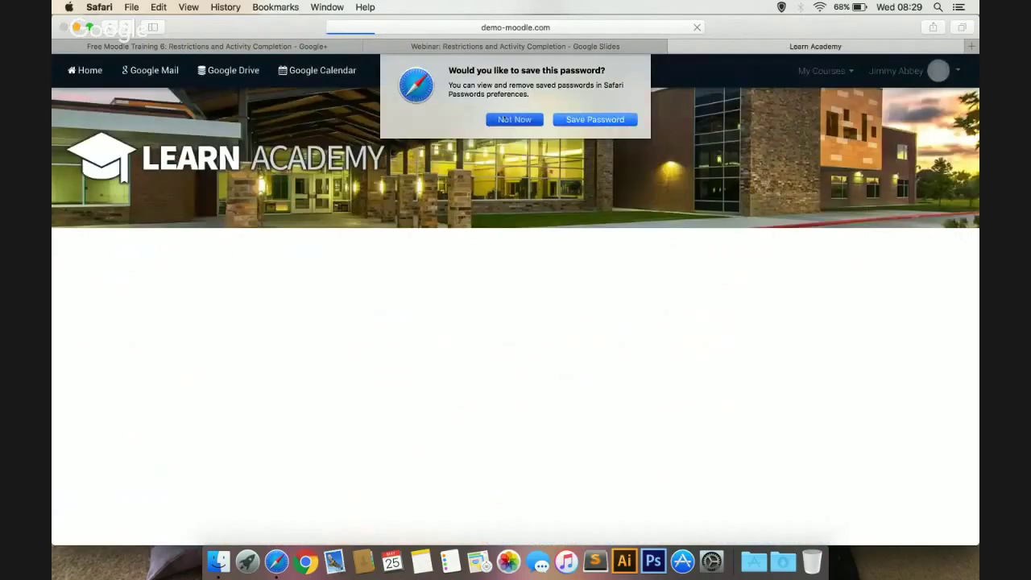
click(503, 120)
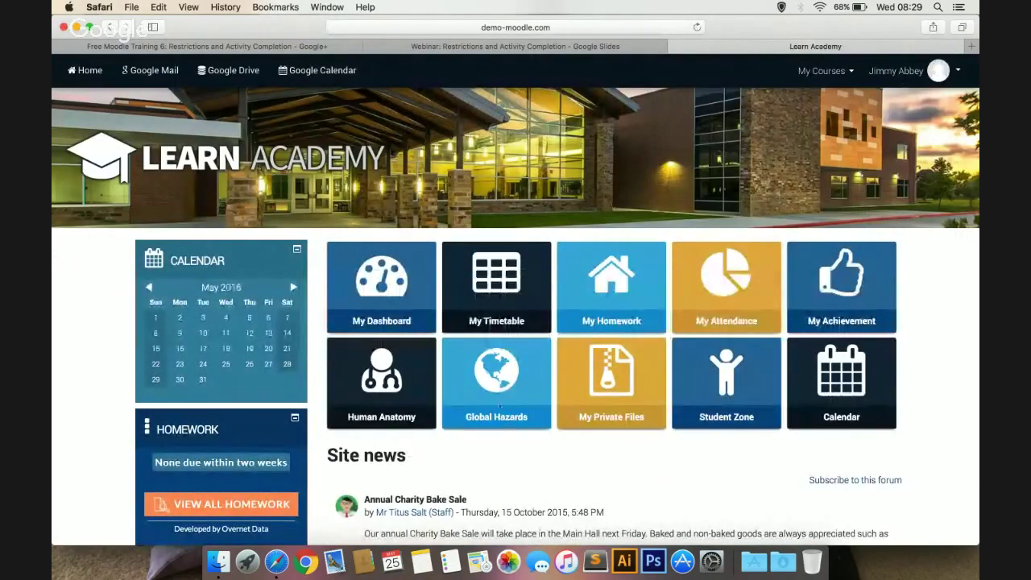
Open Global Hazards as the student and locate Space Invaders!'s 'Not available unless' note
click(494, 389)
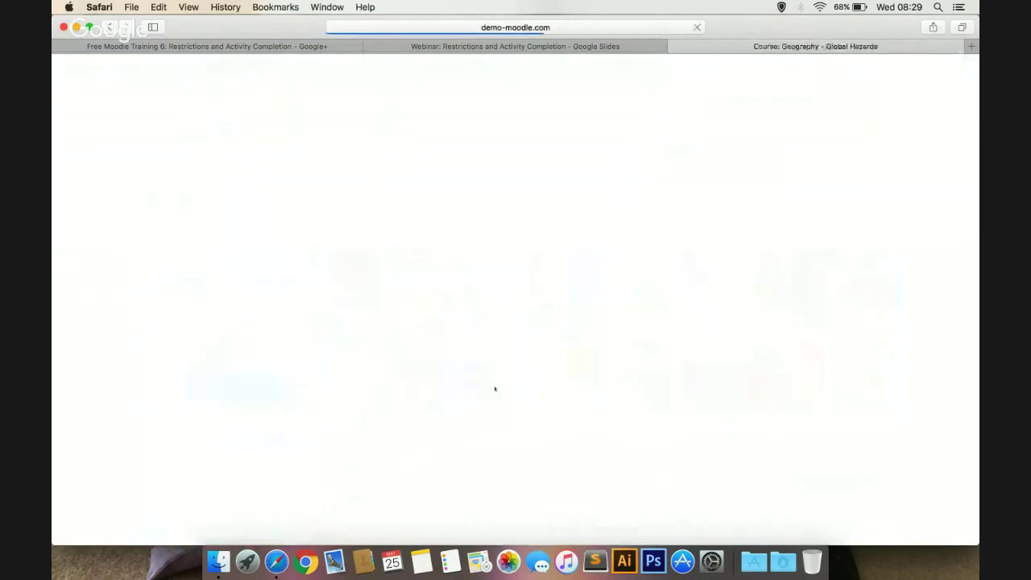
scroll(495, 389, down, 5)
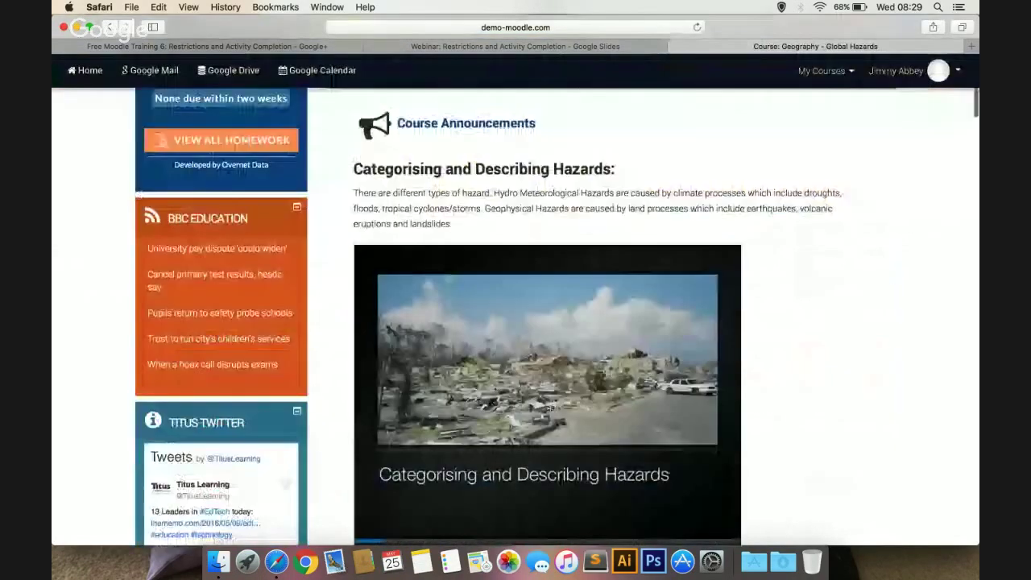
scroll(515, 322, down, 10)
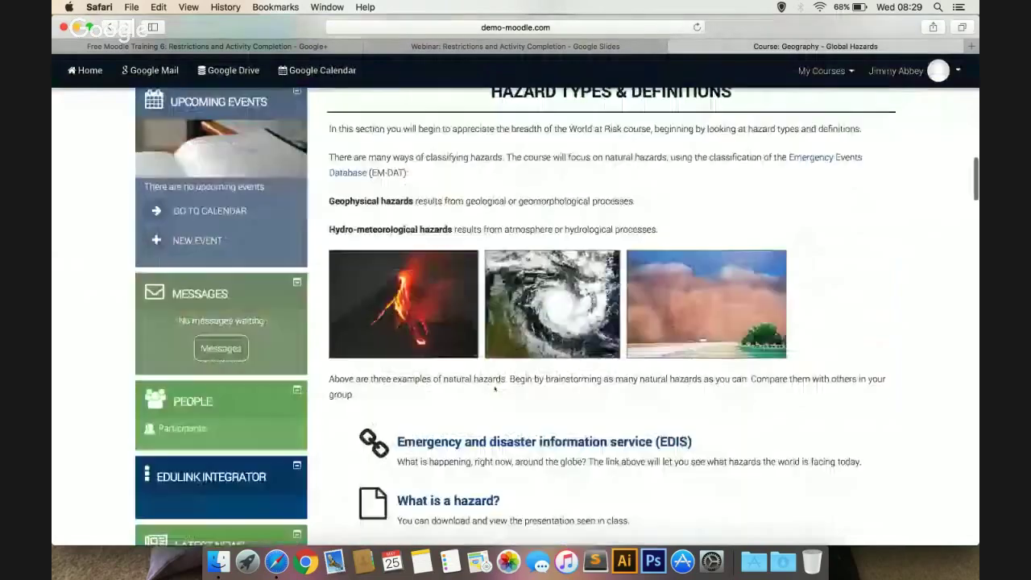
scroll(466, 402, down, 3)
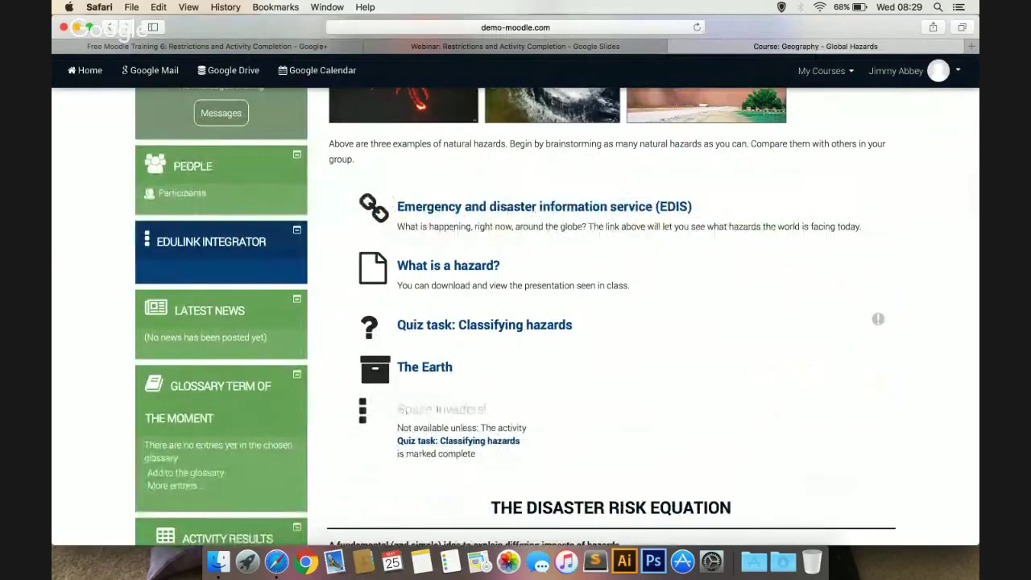
drag(527, 458, 510, 412)
click(510, 411)
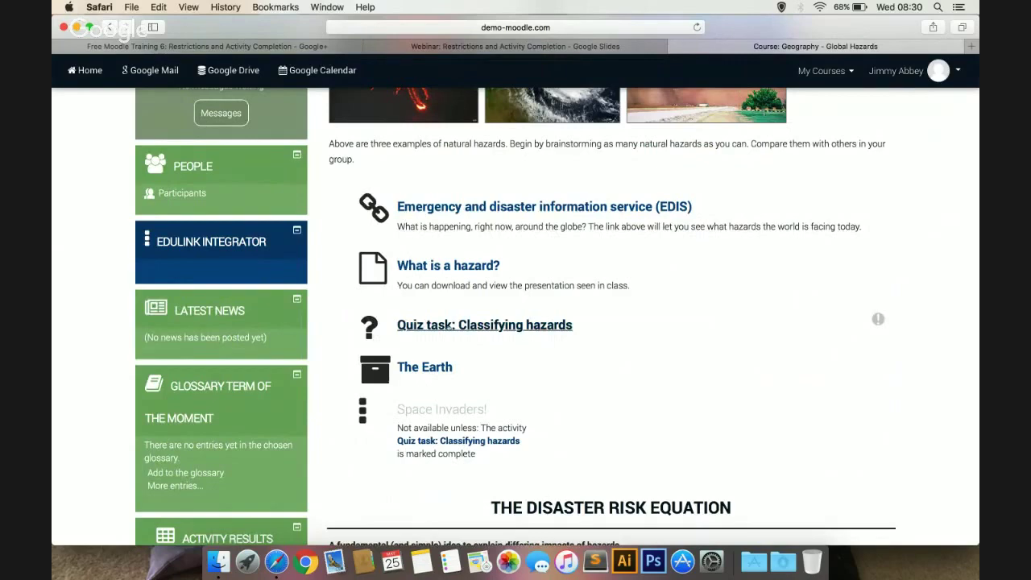
Open the Classifying hazards quiz and start a new attempt
click(483, 325)
scroll(435, 326, down, 3)
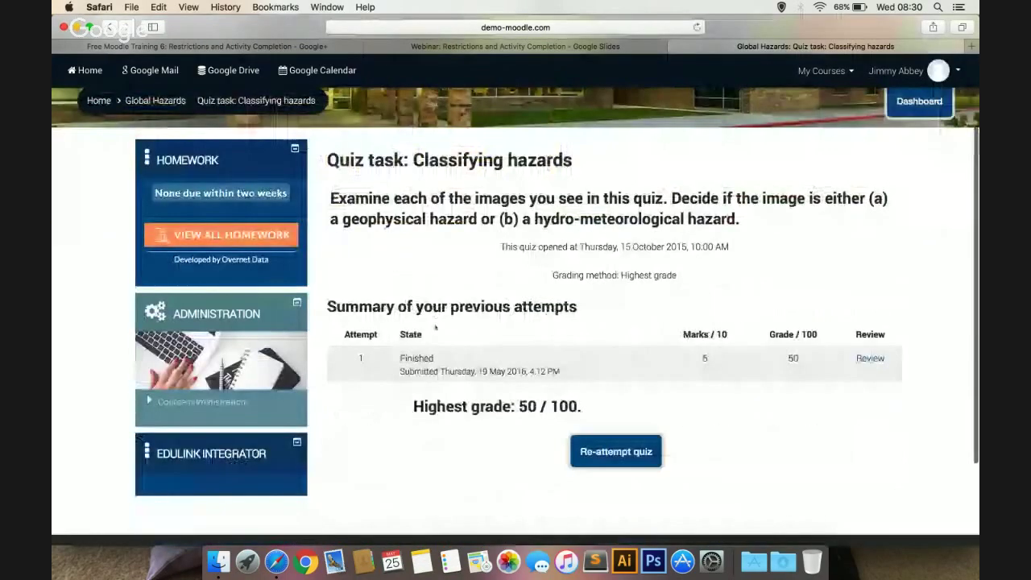
scroll(435, 326, down, 1)
click(615, 430)
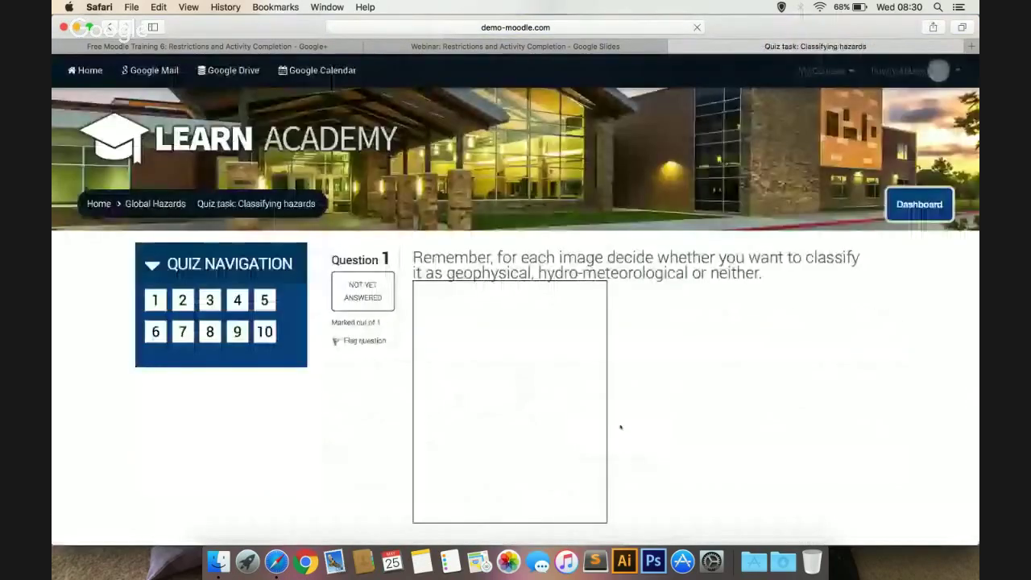
scroll(620, 426, down, 2)
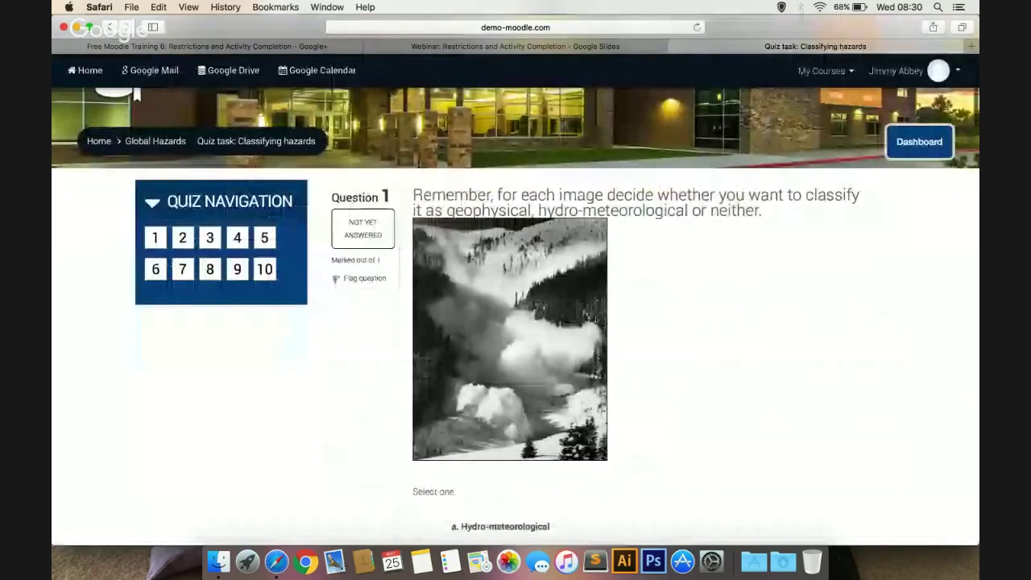
scroll(440, 362, down, 5)
Answer questions 1–5 as Hydro-meteorological
click(515, 341)
scroll(604, 343, down, 4)
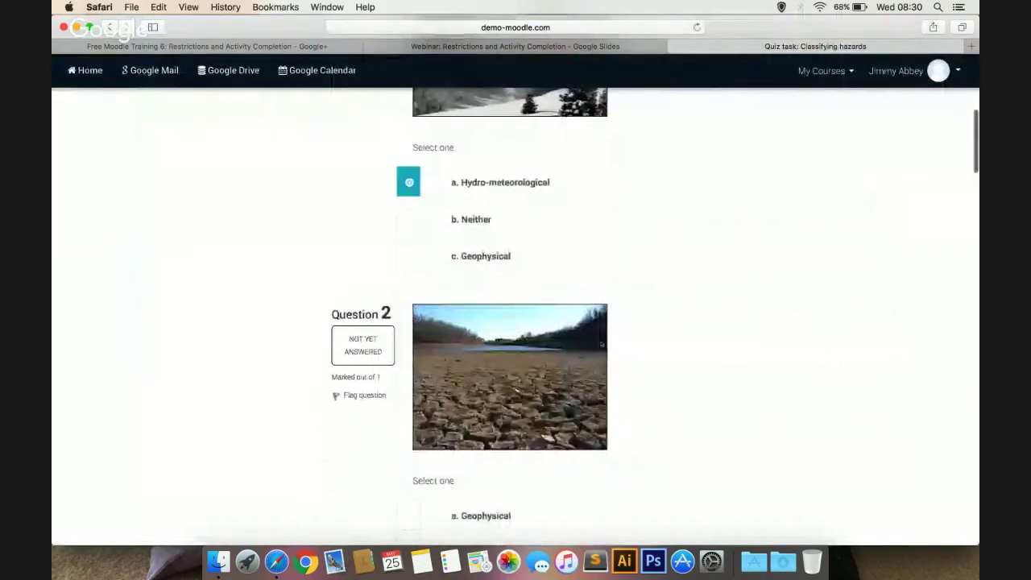
scroll(601, 344, down, 3)
scroll(602, 344, down, 1)
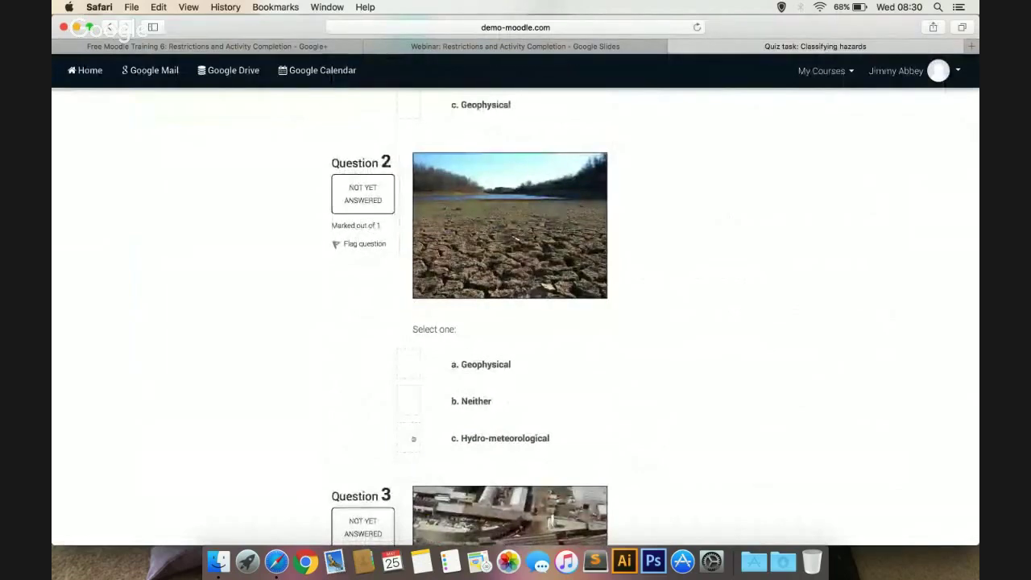
click(414, 438)
scroll(413, 439, down, 6)
scroll(413, 439, down, 4)
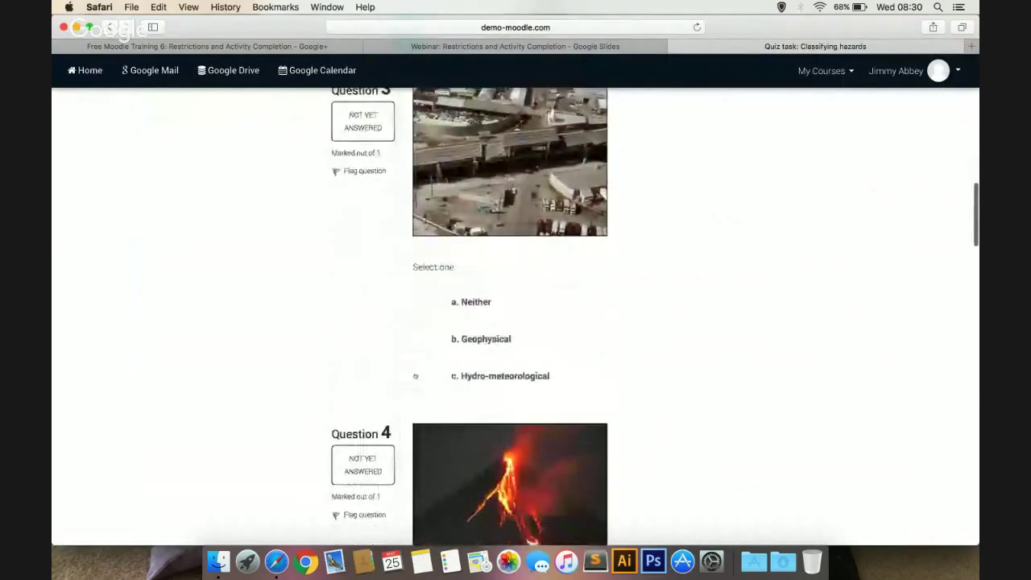
click(414, 373)
scroll(414, 373, down, 7)
click(415, 385)
scroll(415, 394, down, 8)
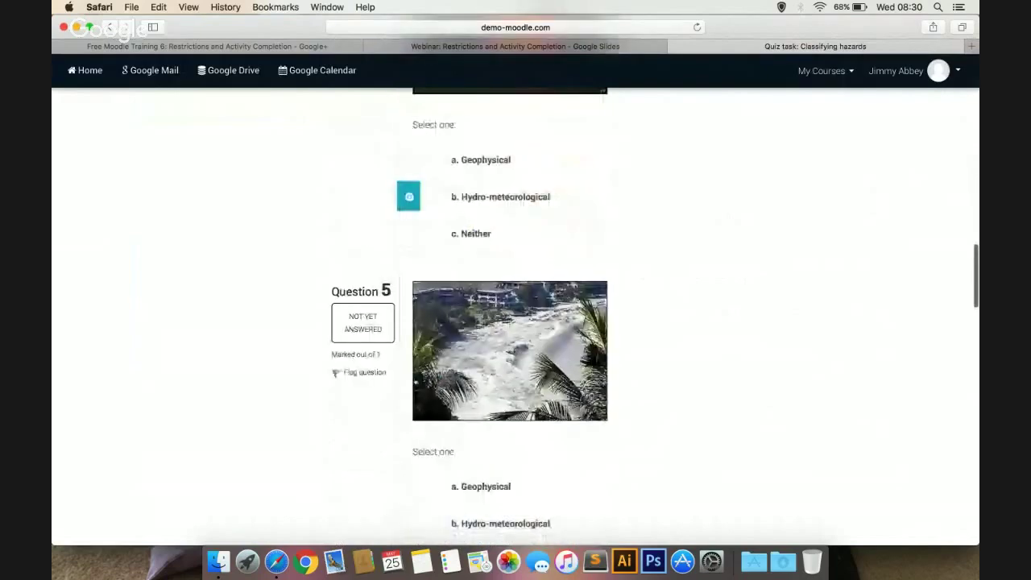
click(414, 418)
Answer questions 6–10 as Hydro-meteorological across both quiz pages
scroll(413, 418, down, 2)
scroll(414, 417, down, 10)
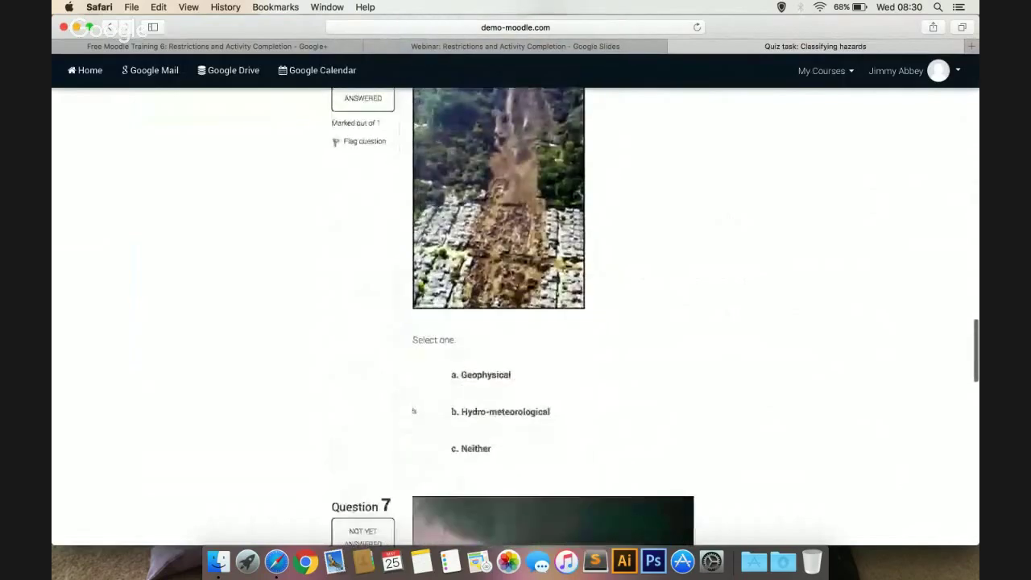
click(414, 410)
scroll(414, 410, down, 7)
scroll(414, 412, down, 5)
click(411, 345)
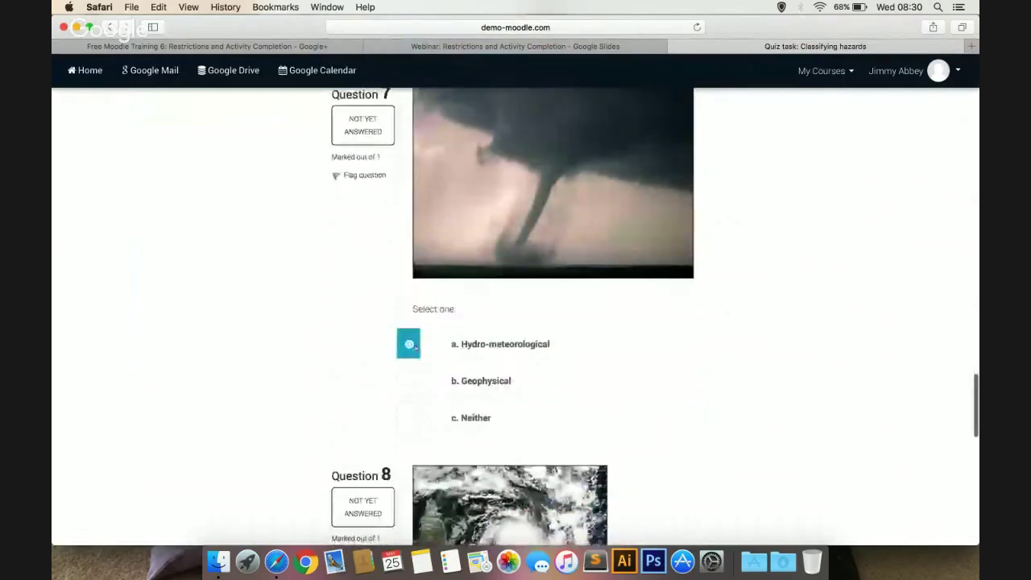
scroll(412, 346, down, 6)
scroll(414, 349, down, 5)
click(413, 354)
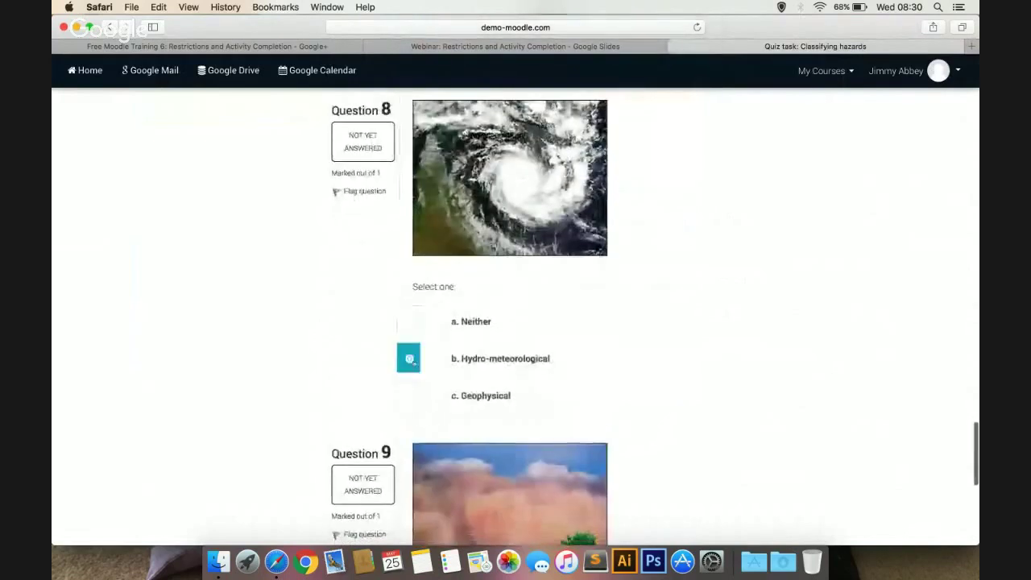
scroll(414, 359, down, 8)
click(410, 376)
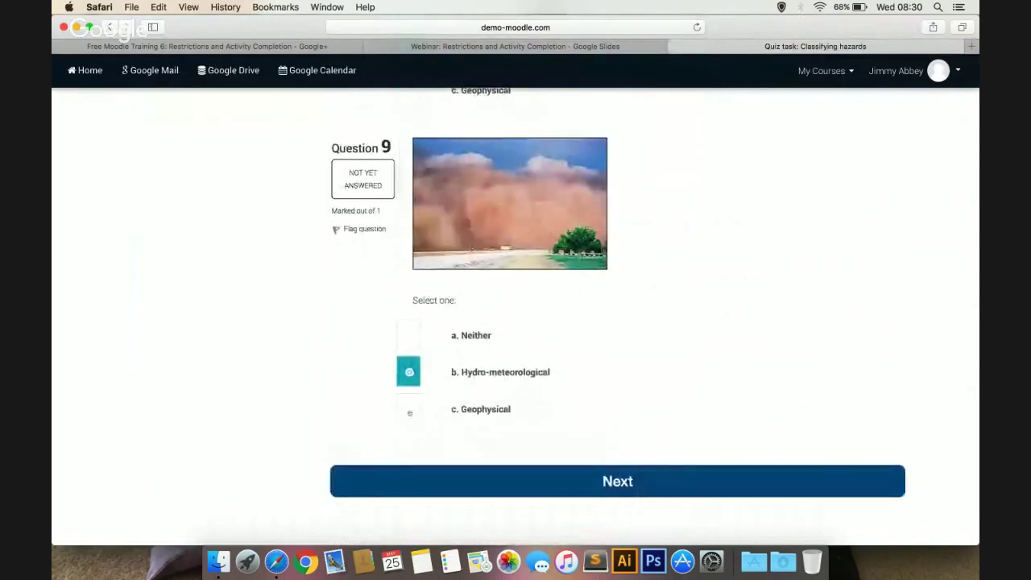
scroll(410, 418, down, 2)
click(426, 453)
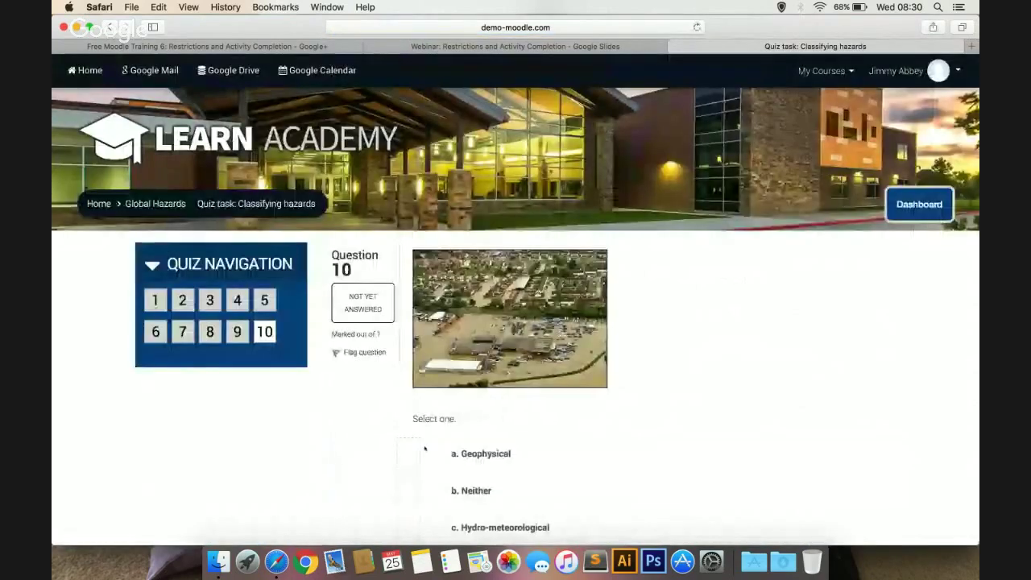
scroll(396, 401, down, 3)
click(409, 436)
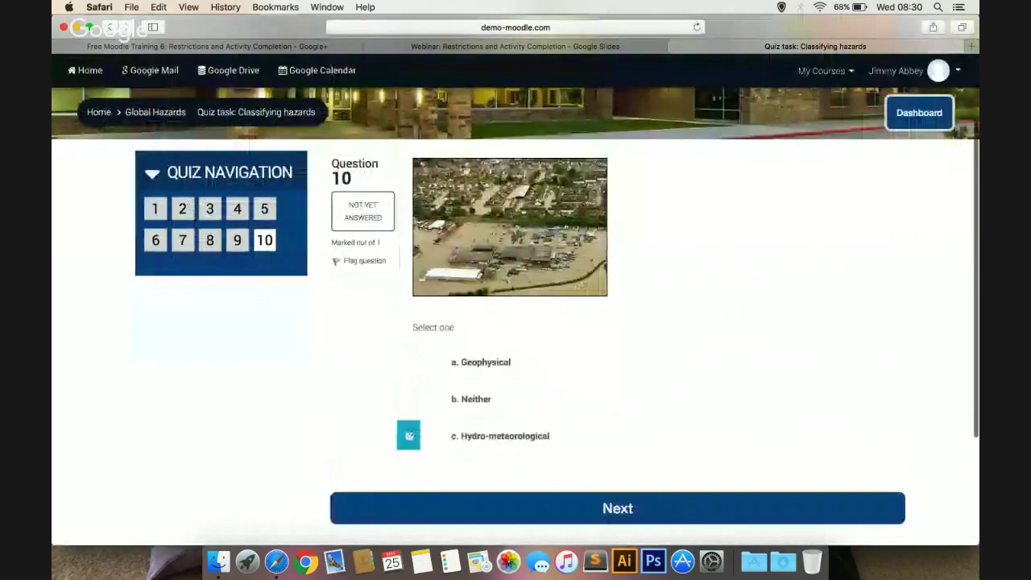
Submit the attempt, scoring 7/10, and return to the Global Hazards course
click(534, 509)
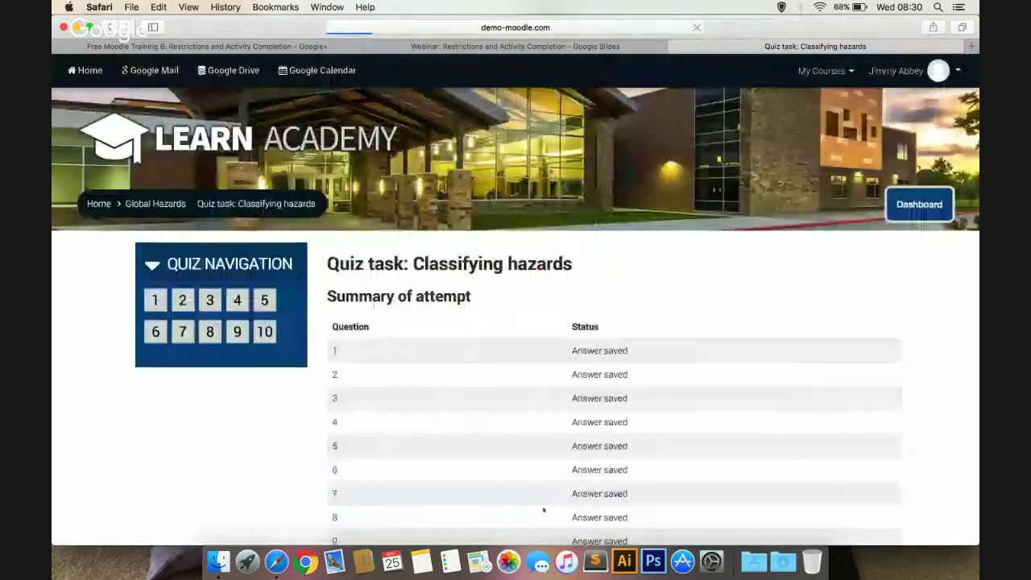
scroll(534, 362, down, 5)
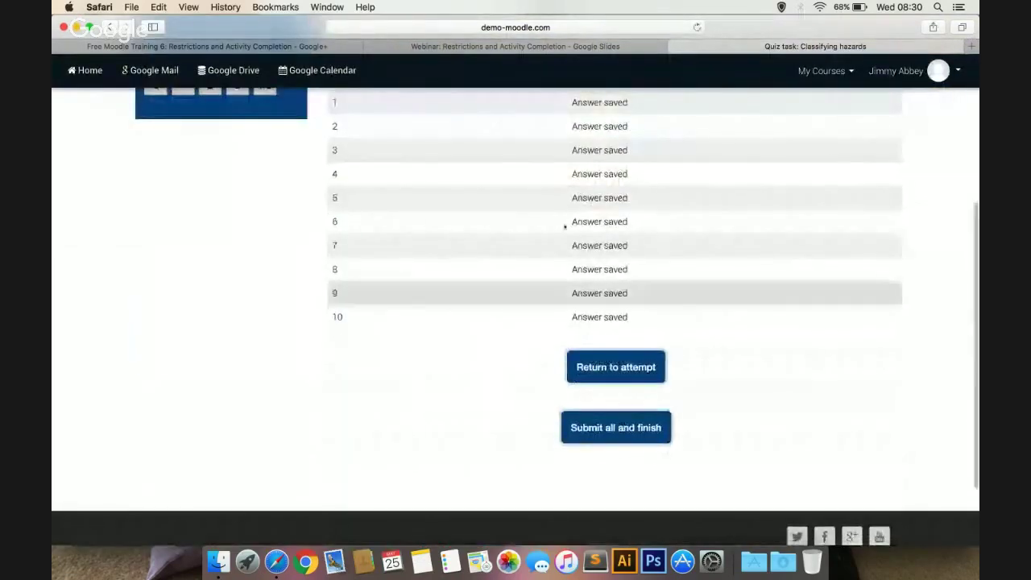
click(622, 427)
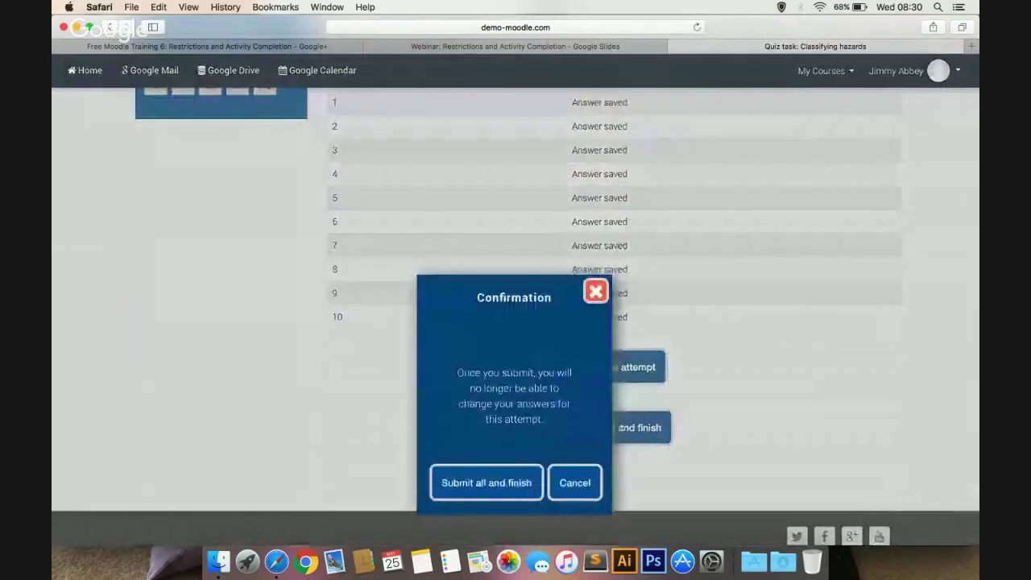
click(502, 481)
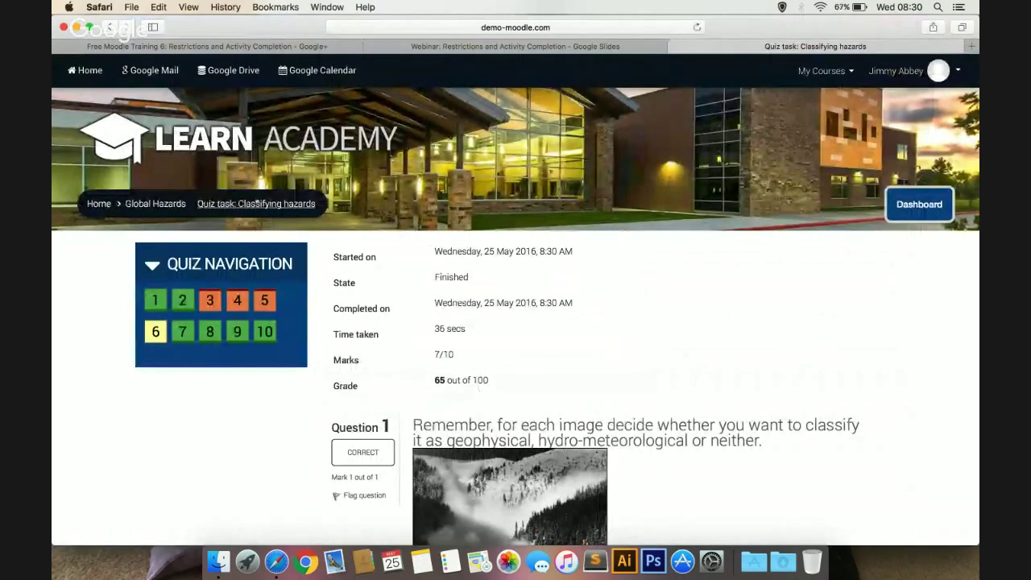
click(154, 204)
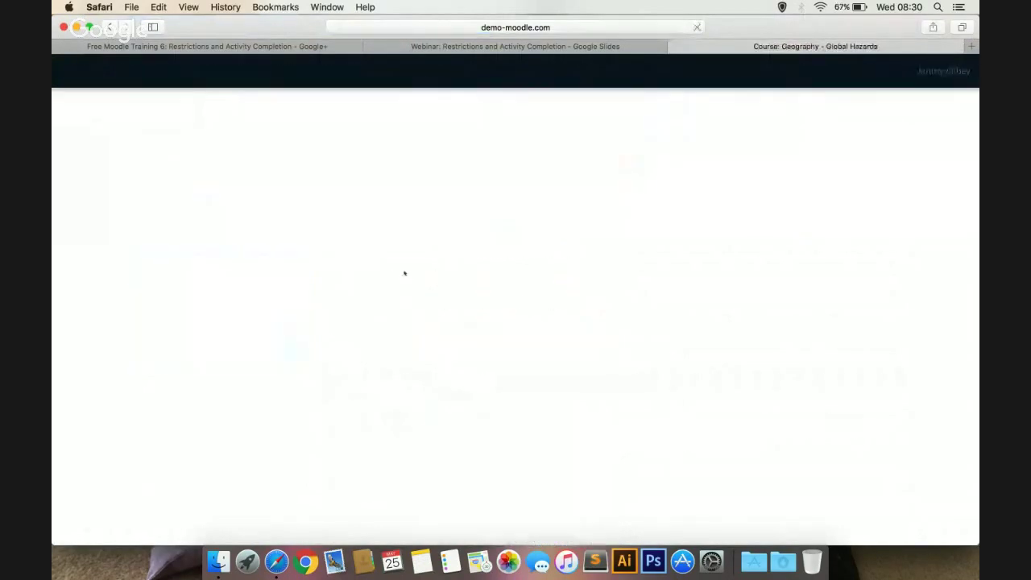
Open the unlocked Space Invaders! activity and start the Quizventure game
scroll(402, 274, down, 4)
scroll(470, 274, down, 10)
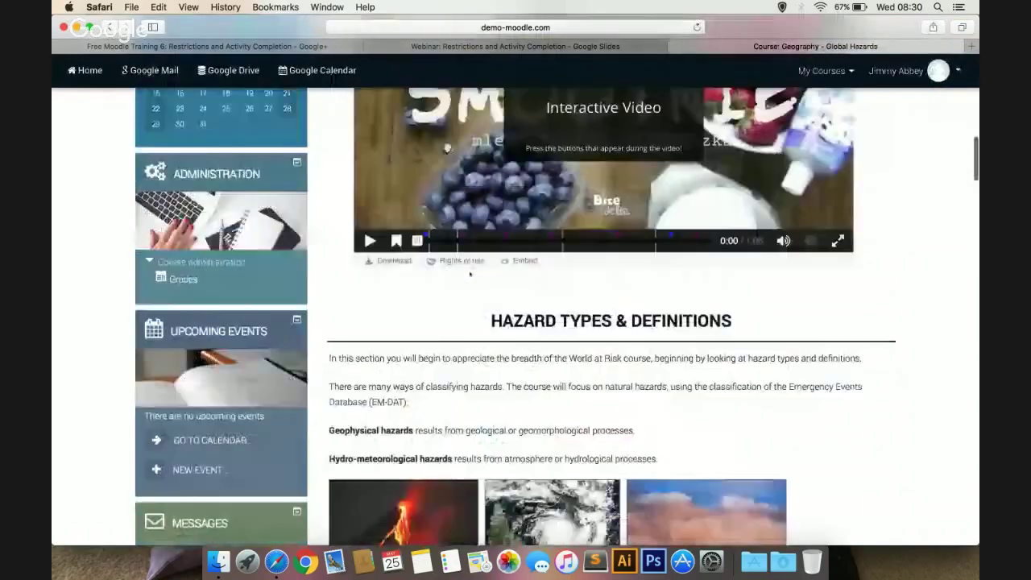
scroll(470, 275, down, 3)
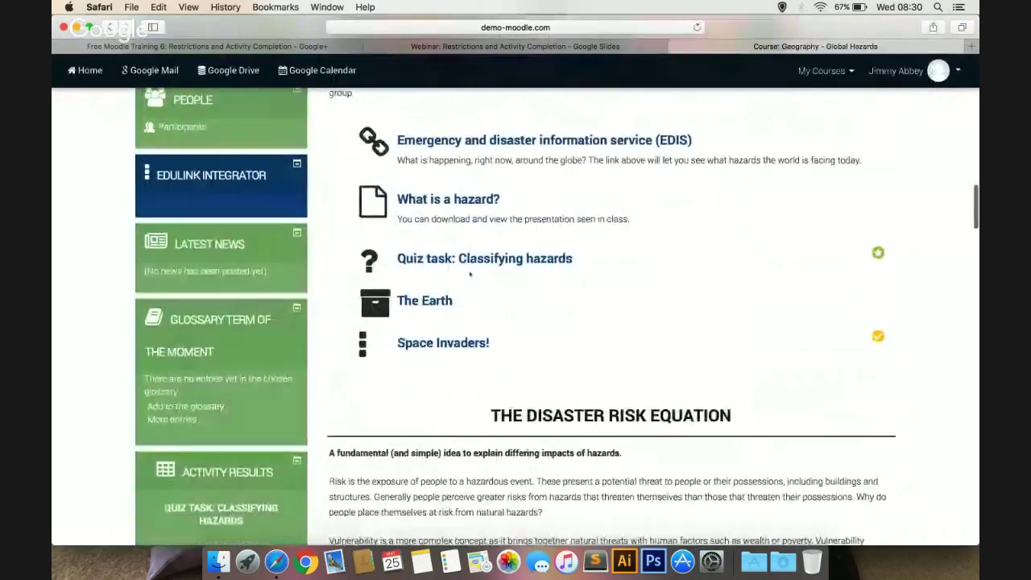
click(462, 325)
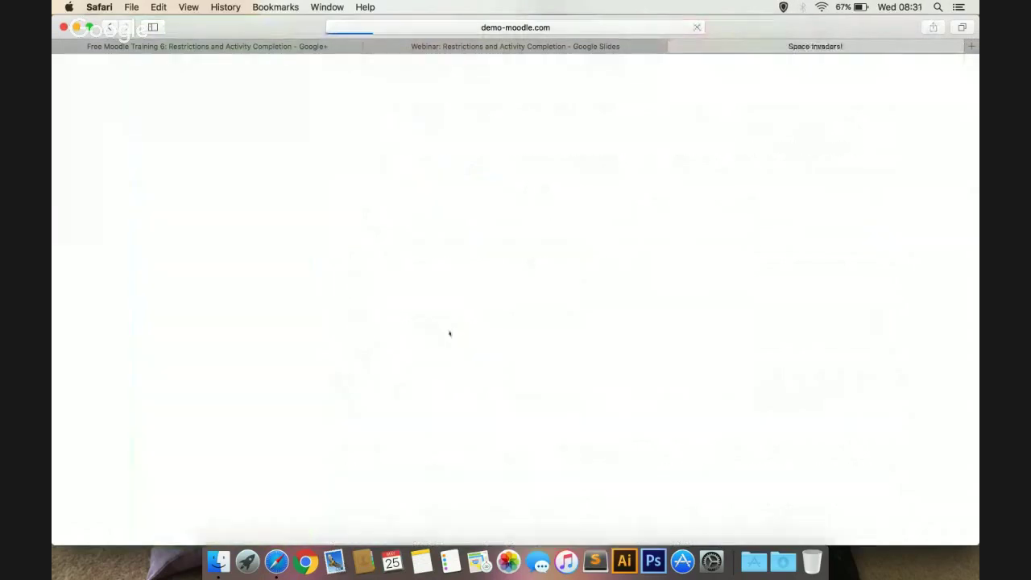
scroll(449, 334, down, 3)
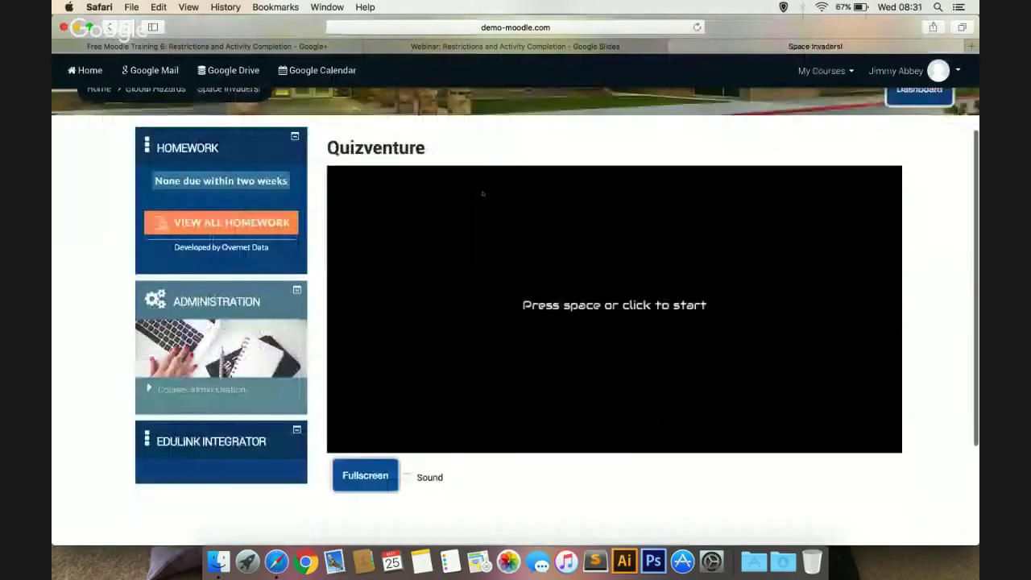
click(588, 318)
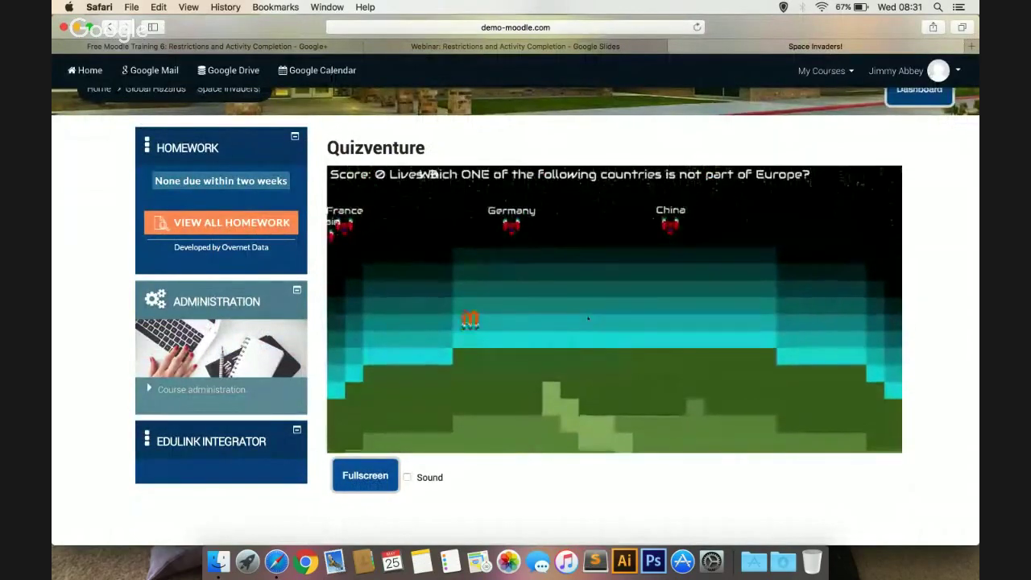
Shoot down China, the non-European answer, to reach 5000, then return to Global Hazards
key(Right)
key(space)
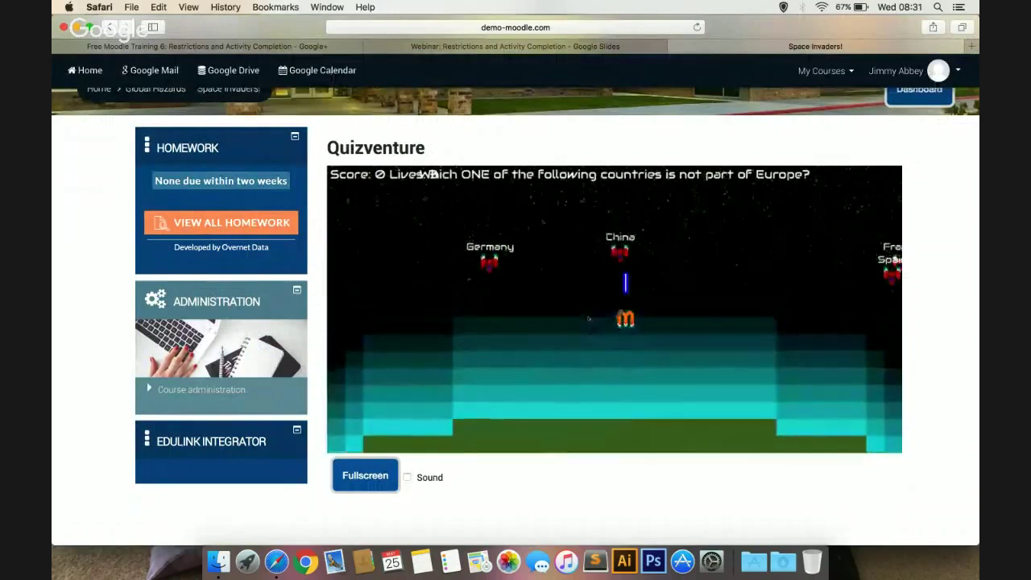
key(Left)
key(Right)
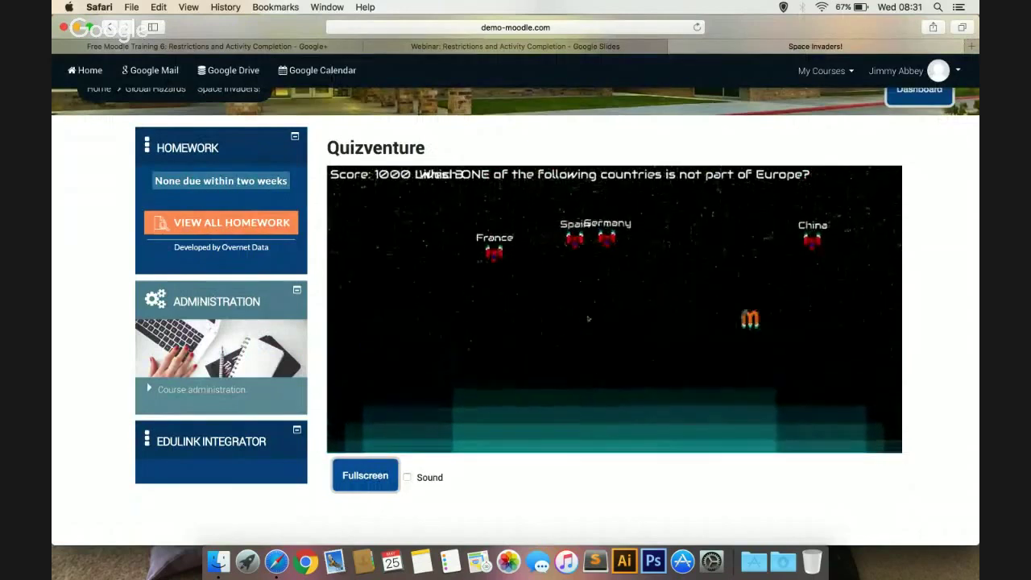
key(Right)
key(space)
key(Left)
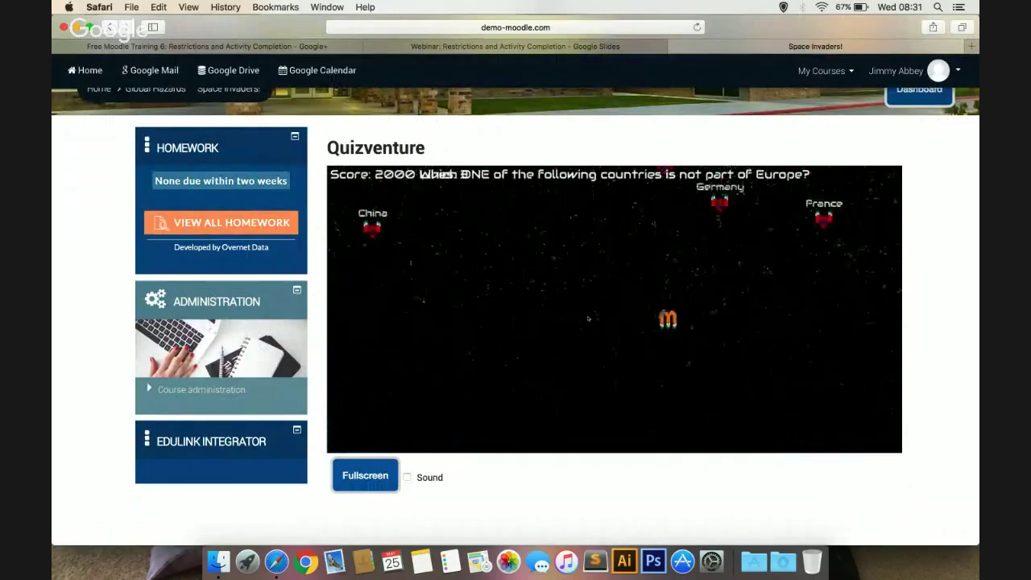
key(Left)
key(space)
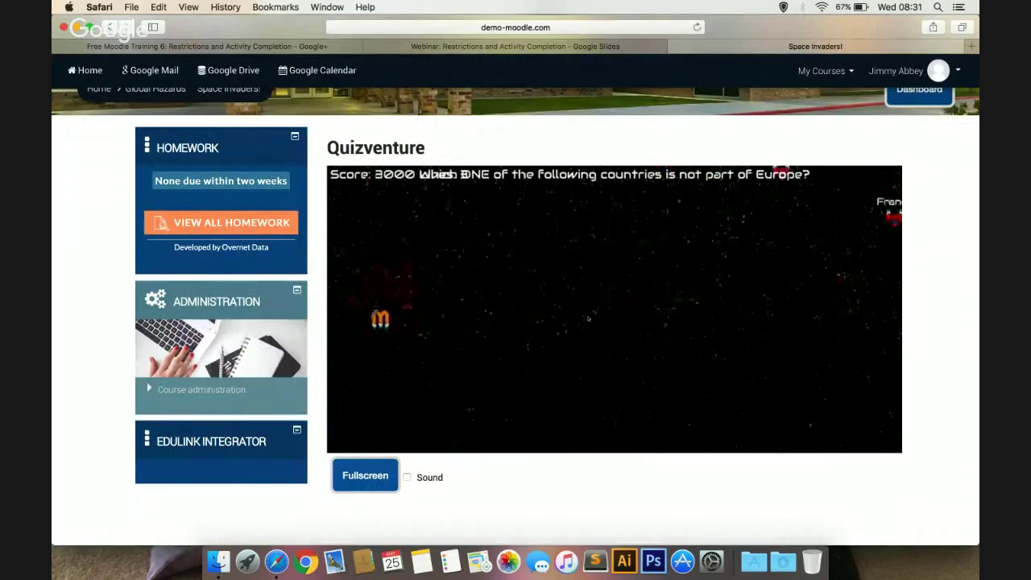
key(Right)
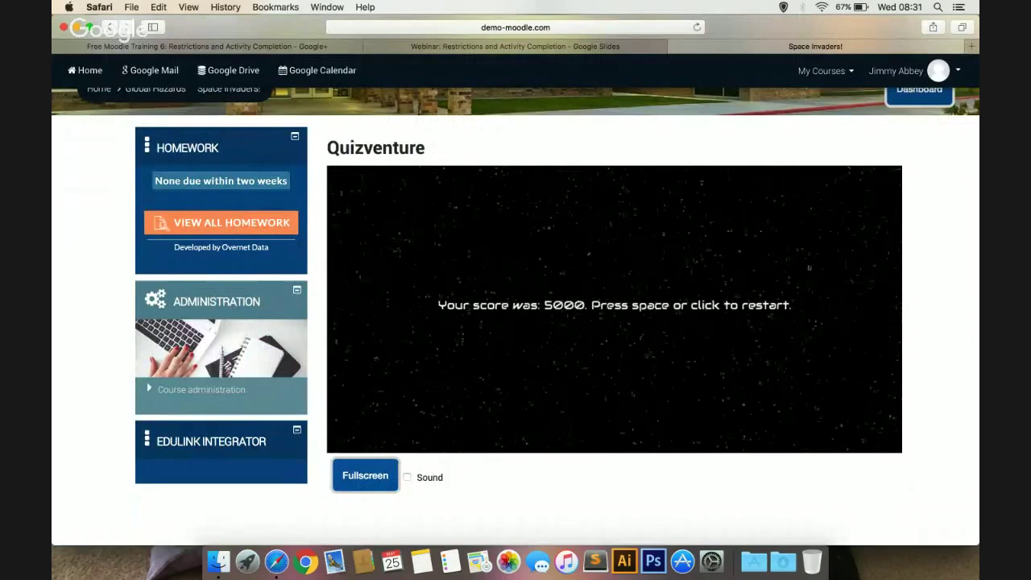
scroll(727, 266, up, 5)
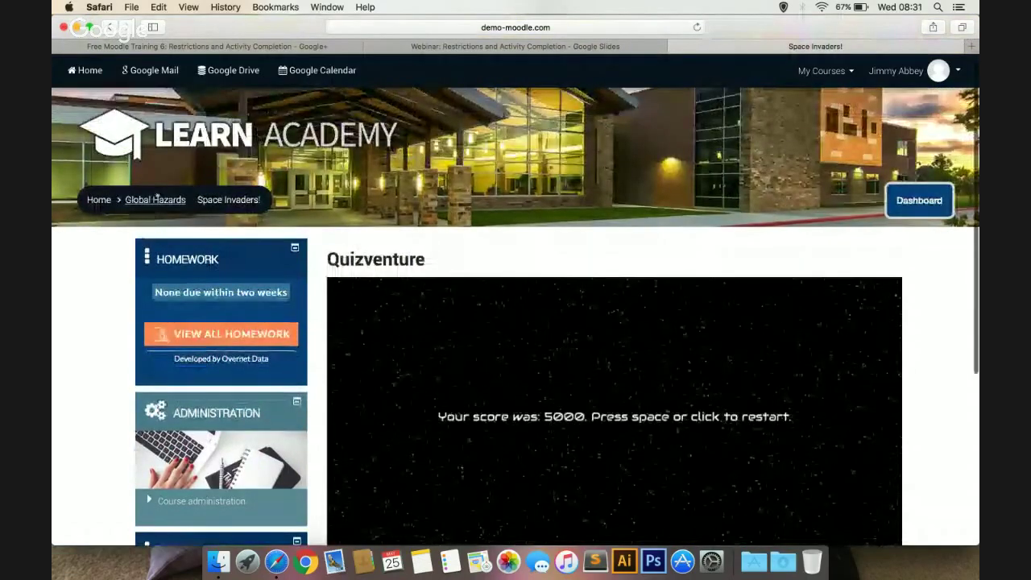
click(156, 199)
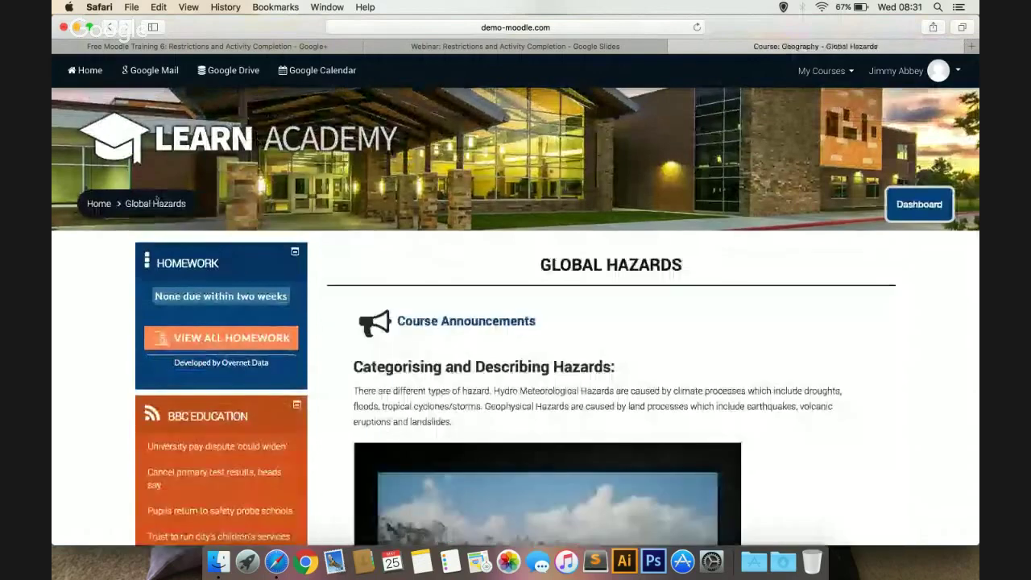